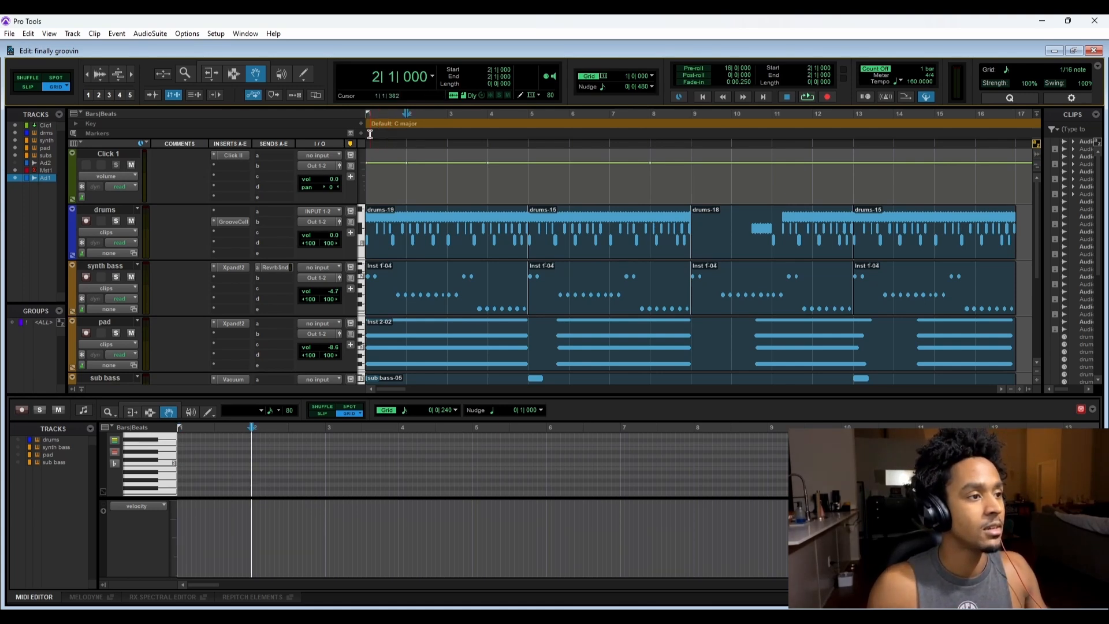
Play back the session to hear the full beat.
{"action": "key", "text": "space"}
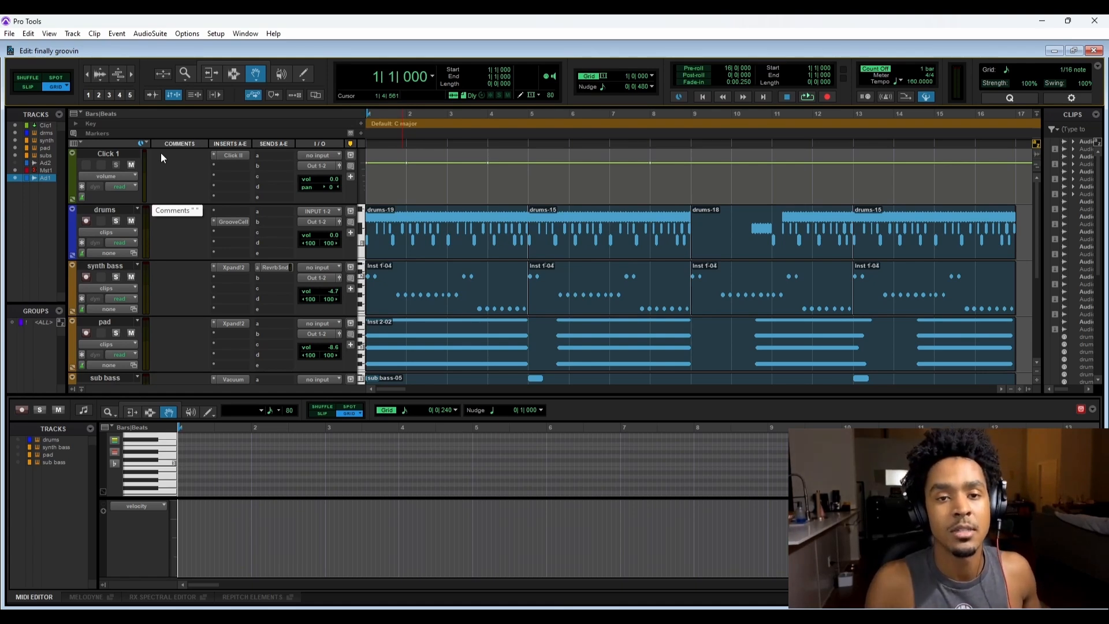
Locate the Create Click Track command and review the Click/Countoff Options without changing them.
{"action": "left_click", "coordinate": [73, 35]}
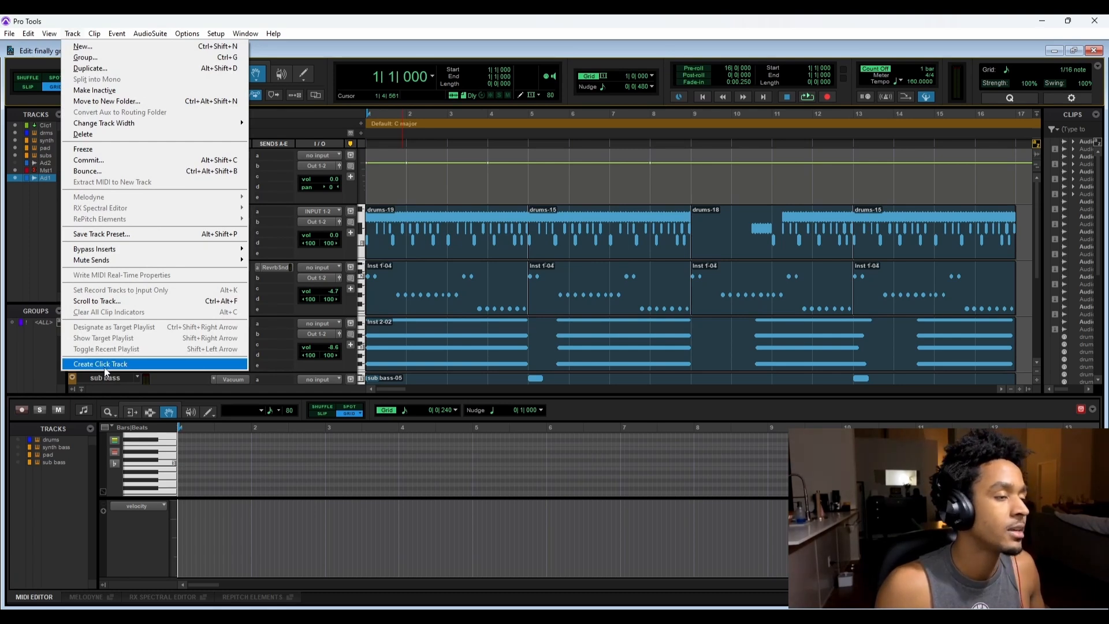
{"action": "left_click", "coordinate": [418, 183]}
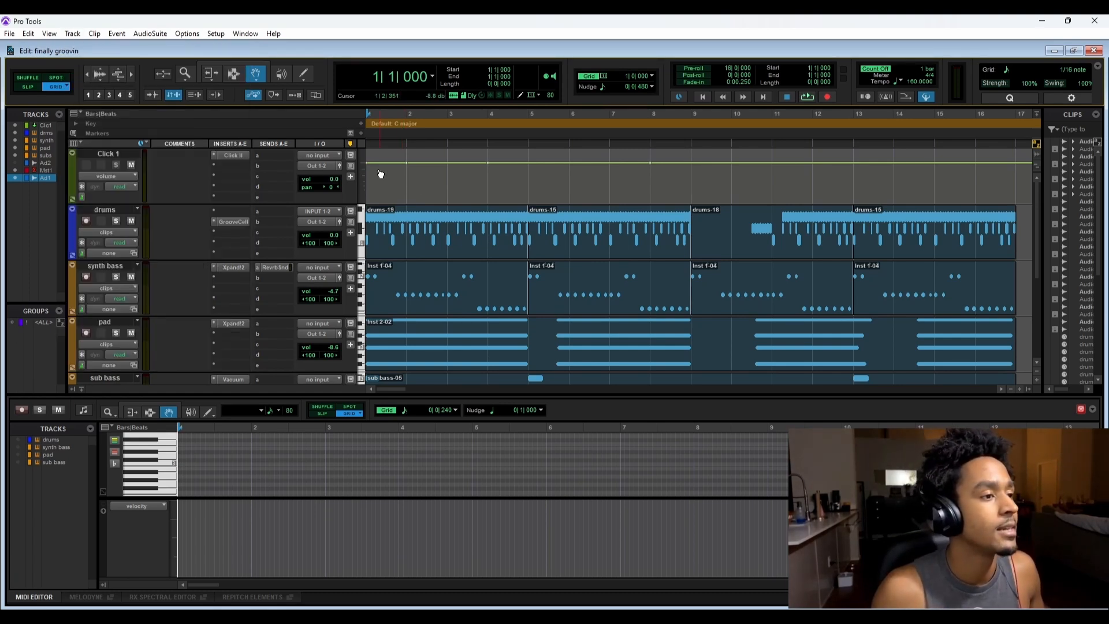
{"action": "double_click", "coordinate": [884, 96]}
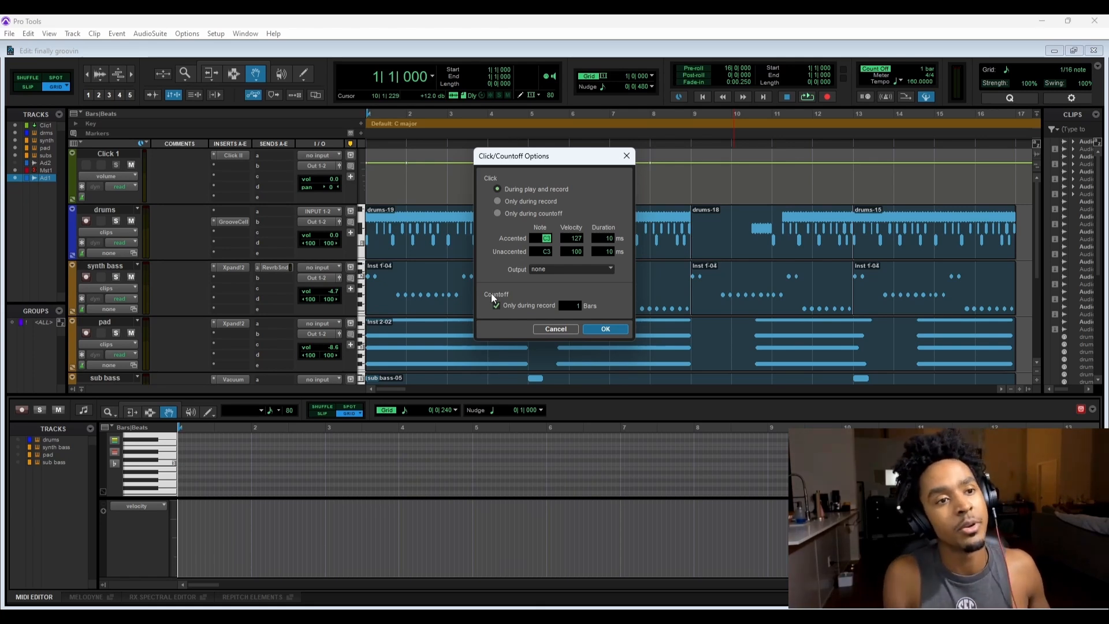
{"action": "left_click", "coordinate": [567, 325]}
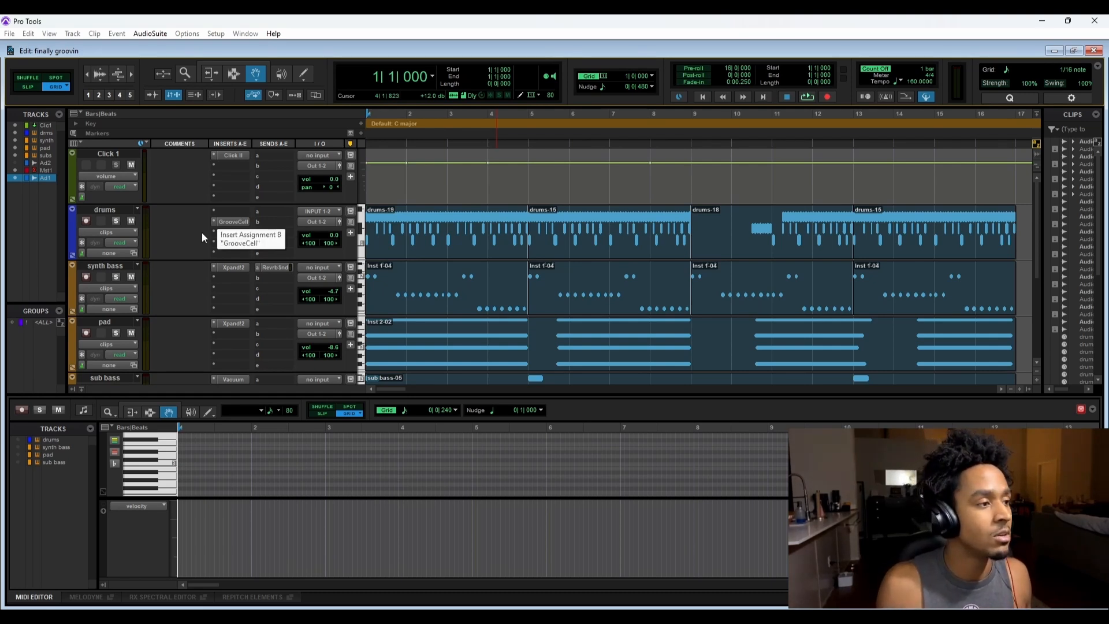
Solo the drums track, play it from the start, stop playback and remove the solo.
{"action": "left_click", "coordinate": [115, 224]}
{"action": "key", "text": "space"}
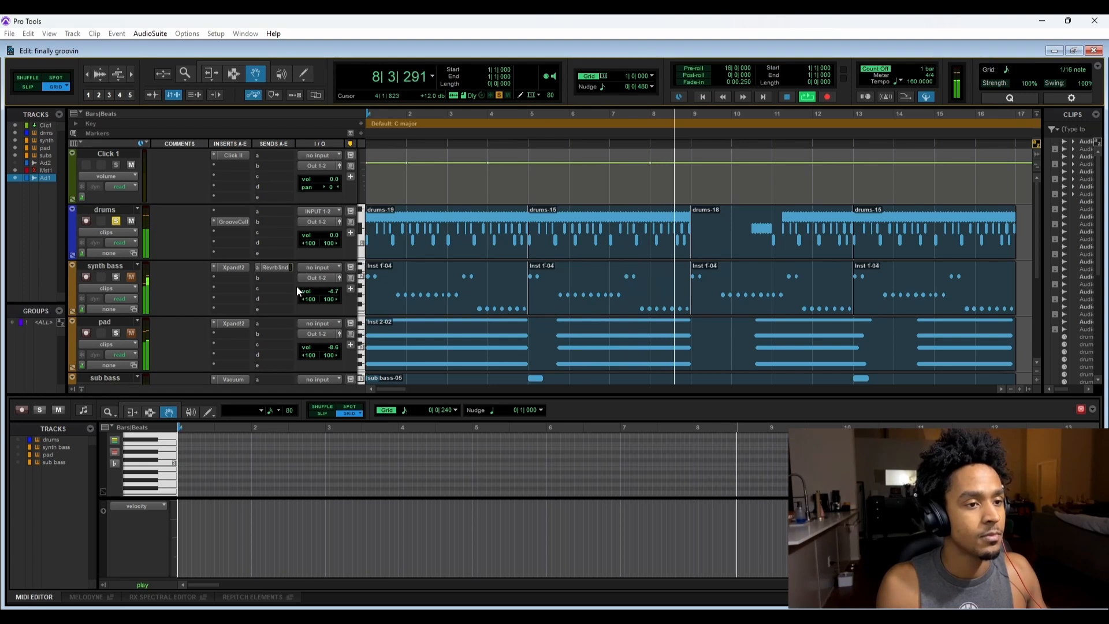
{"action": "key", "text": "space"}
{"action": "left_click", "coordinate": [116, 221]}
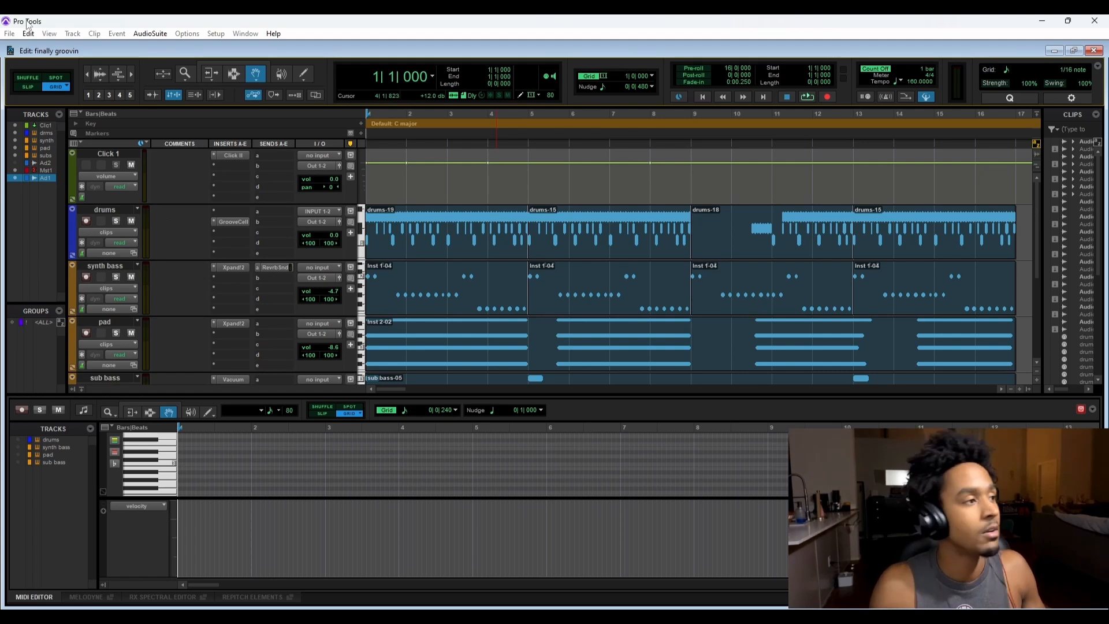
{"action": "left_click", "coordinate": [71, 33]}
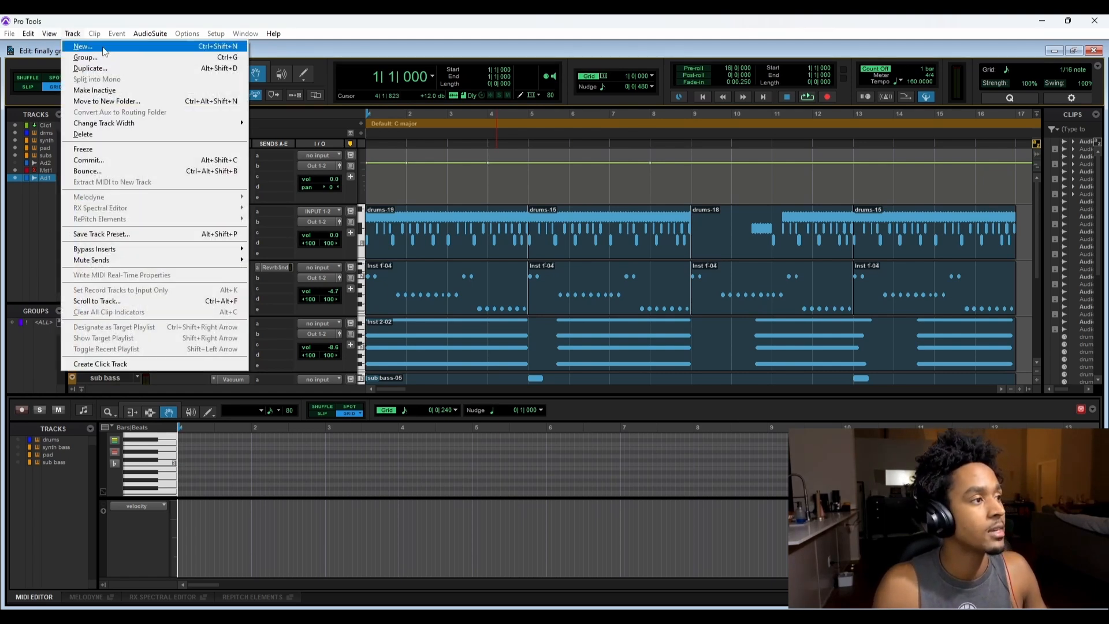
{"action": "left_click", "coordinate": [82, 46]}
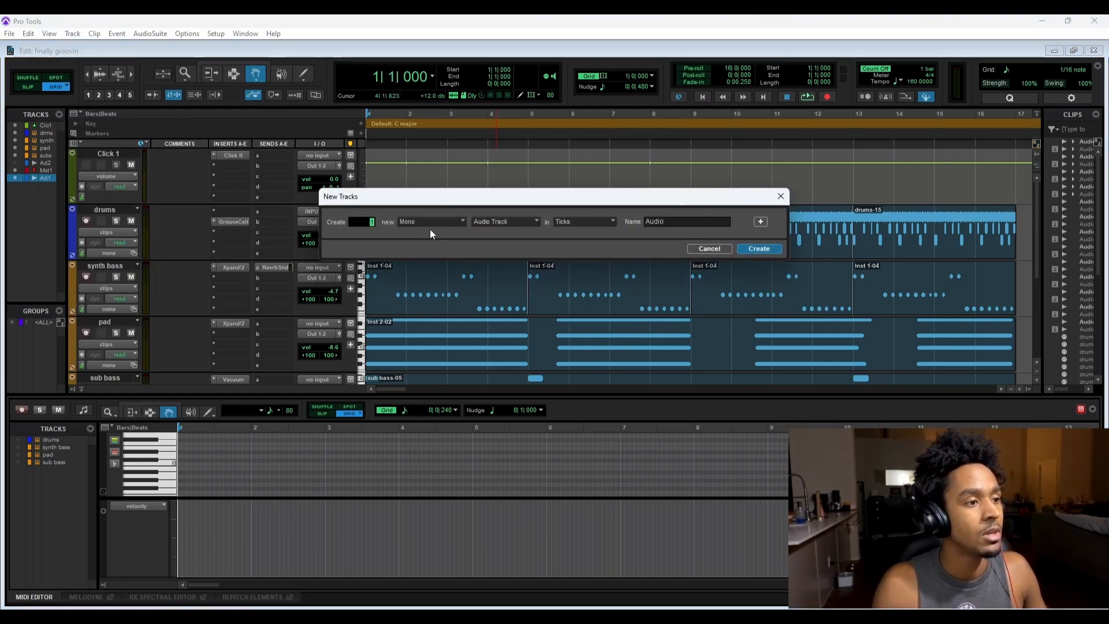
{"action": "left_click", "coordinate": [414, 220]}
{"action": "left_click", "coordinate": [421, 239]}
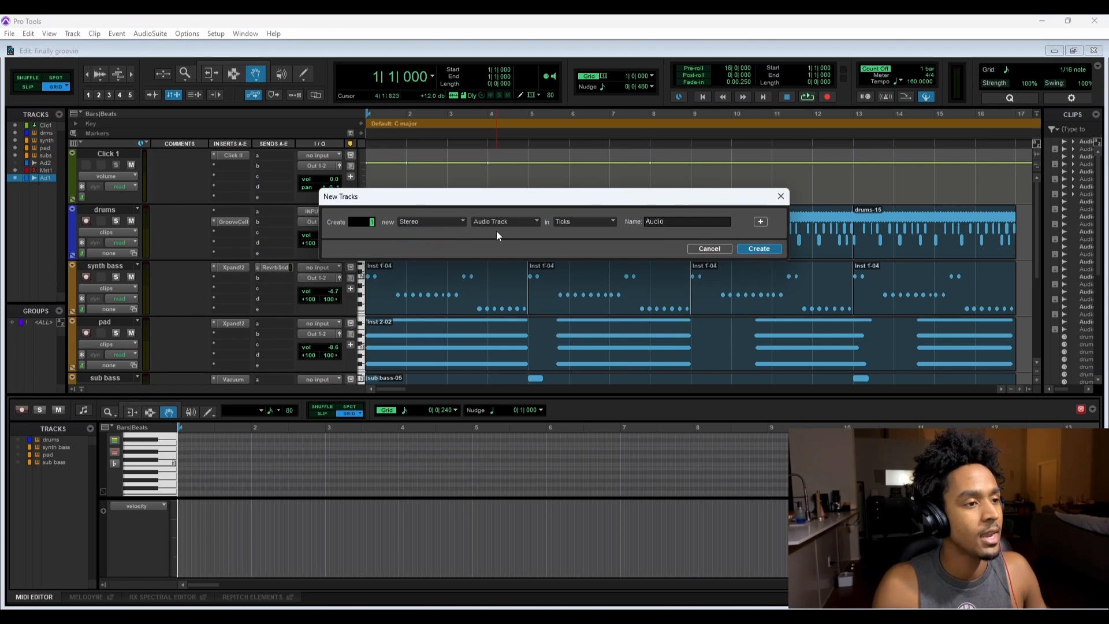
{"action": "left_click", "coordinate": [497, 222]}
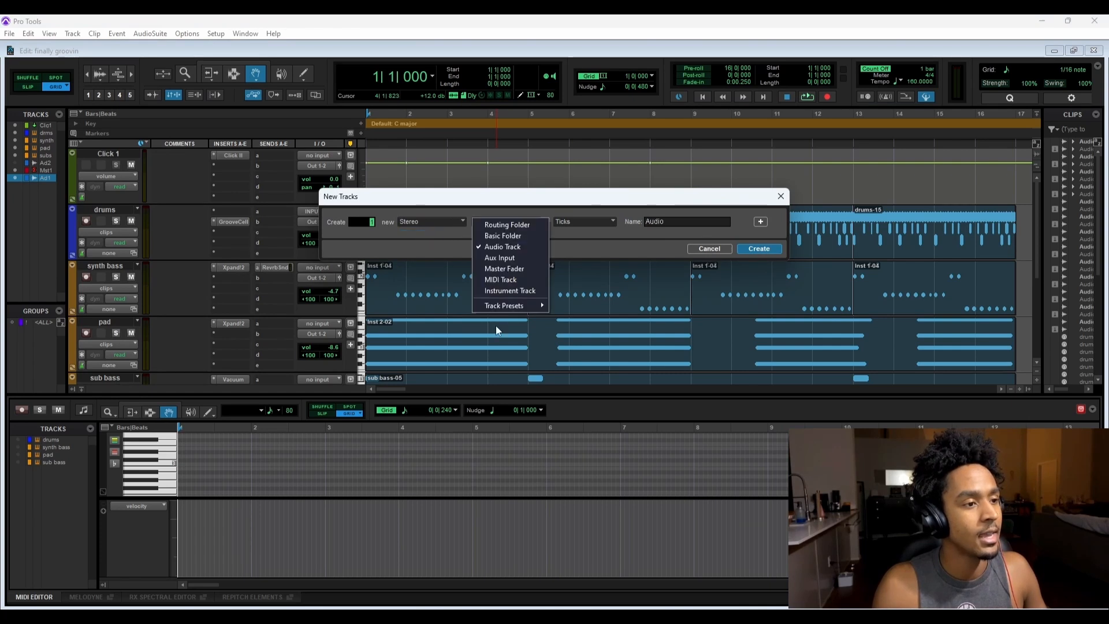
{"action": "left_click", "coordinate": [501, 280]}
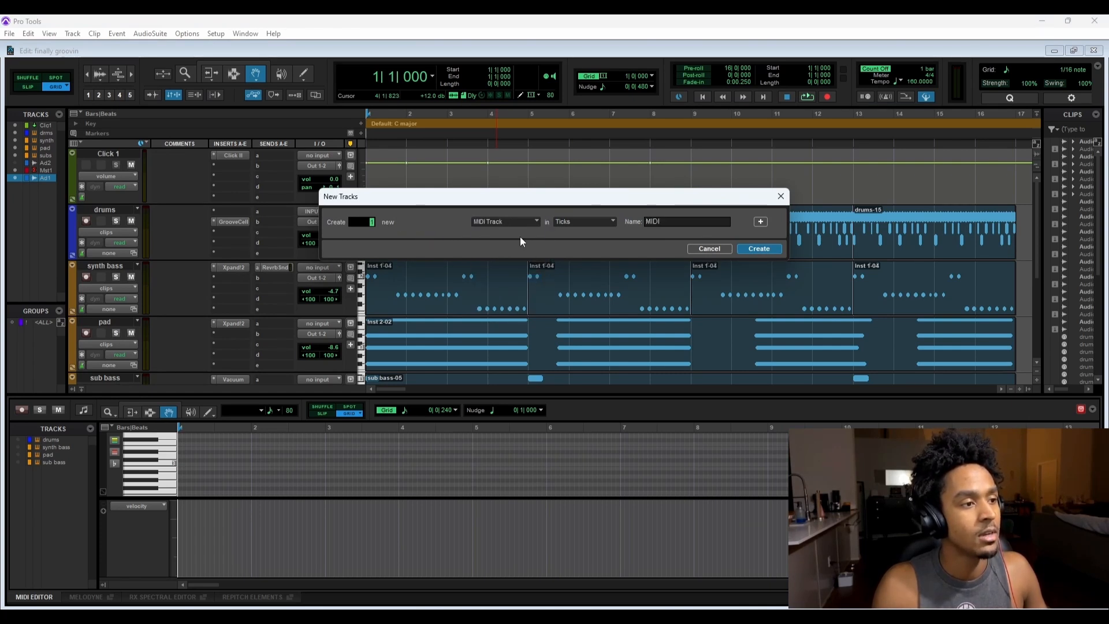
{"action": "left_click", "coordinate": [505, 222]}
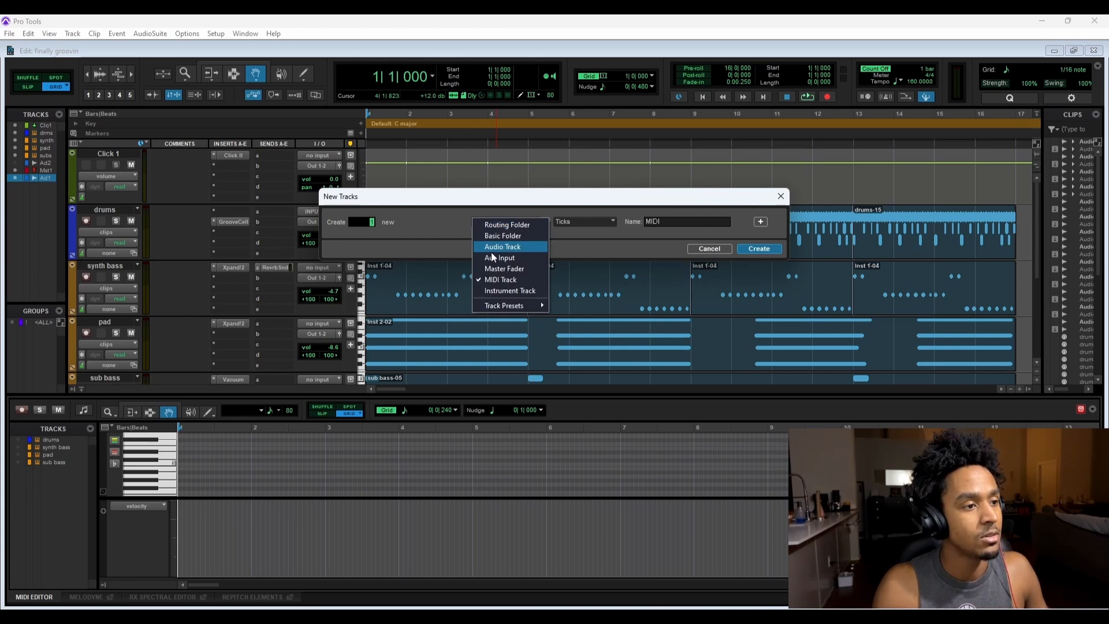
{"action": "left_click", "coordinate": [444, 225]}
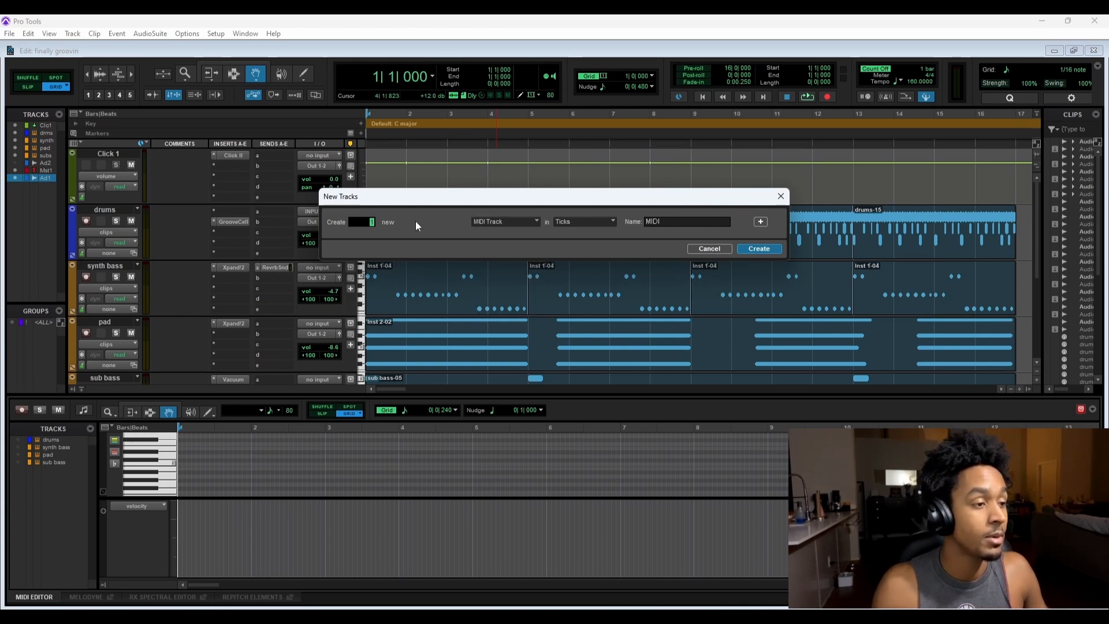
{"action": "left_click", "coordinate": [482, 223]}
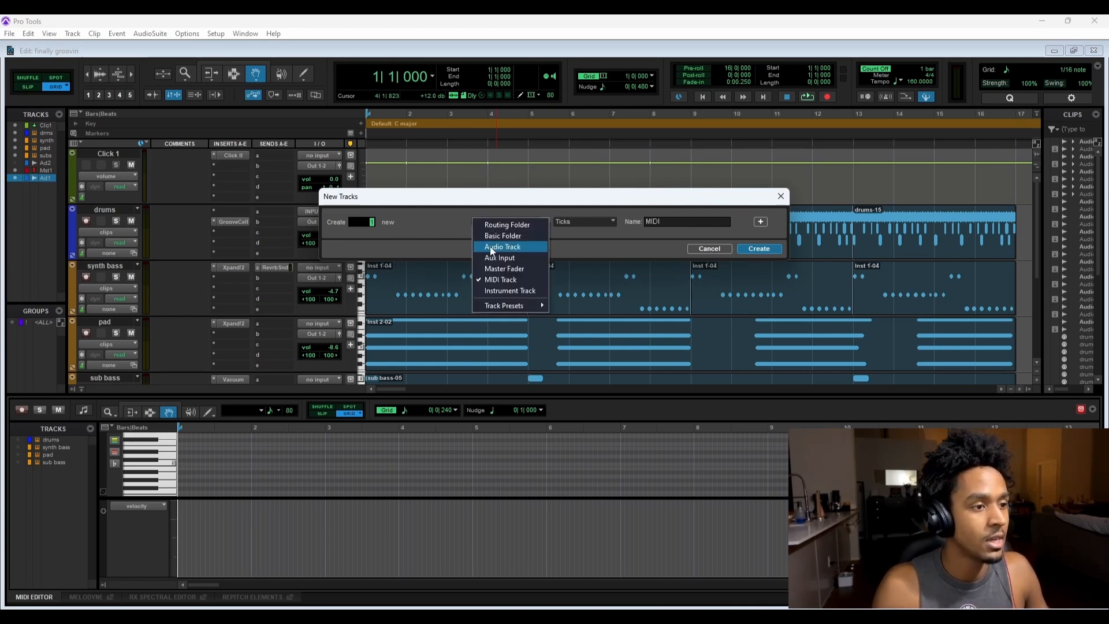
{"action": "left_click", "coordinate": [492, 247]}
{"action": "left_click", "coordinate": [499, 225]}
{"action": "left_click", "coordinate": [510, 290]}
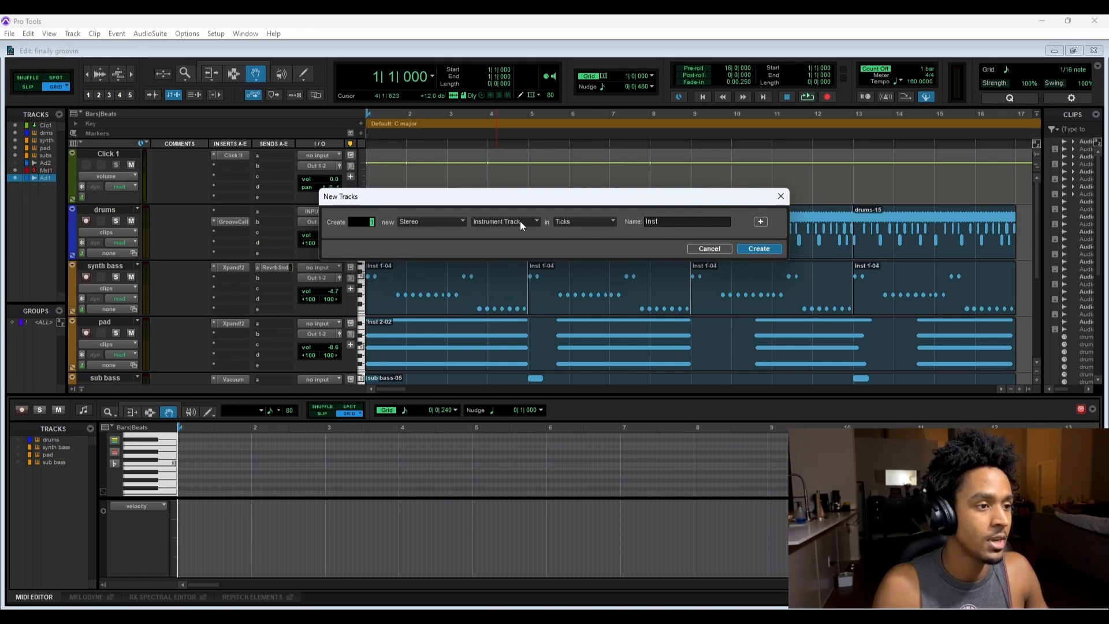
{"action": "left_click", "coordinate": [520, 224]}
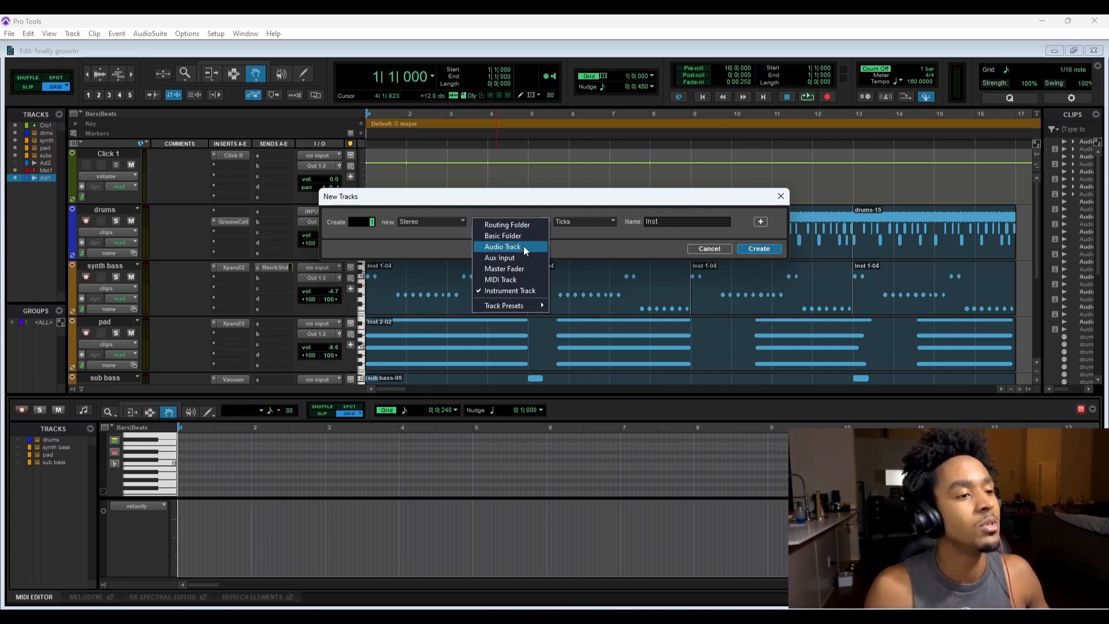
{"action": "left_click", "coordinate": [524, 246]}
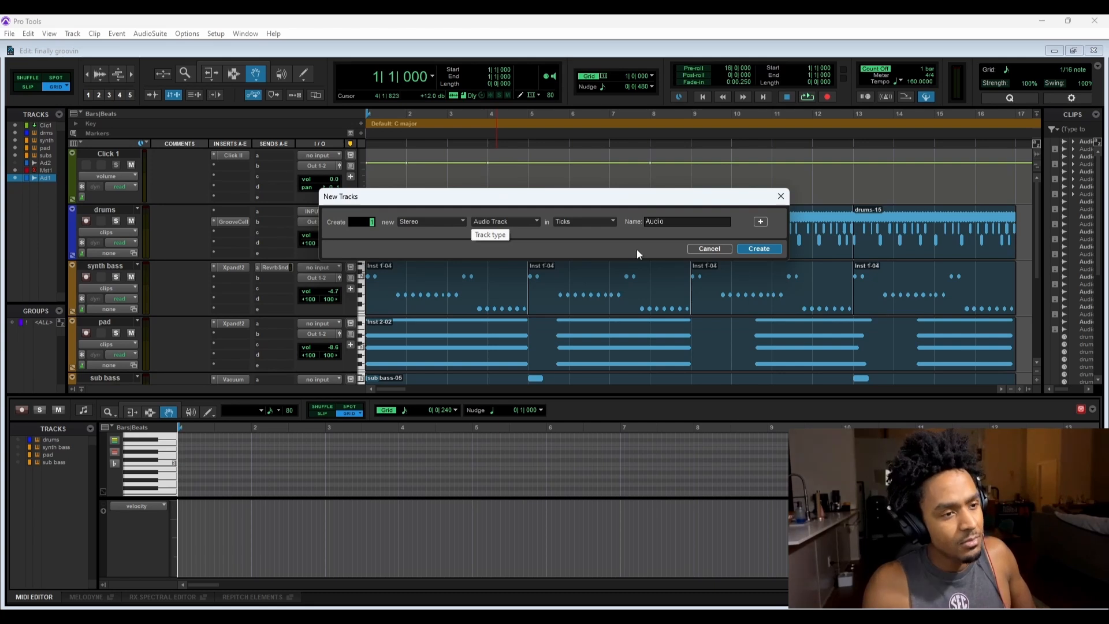
{"action": "left_click", "coordinate": [522, 220]}
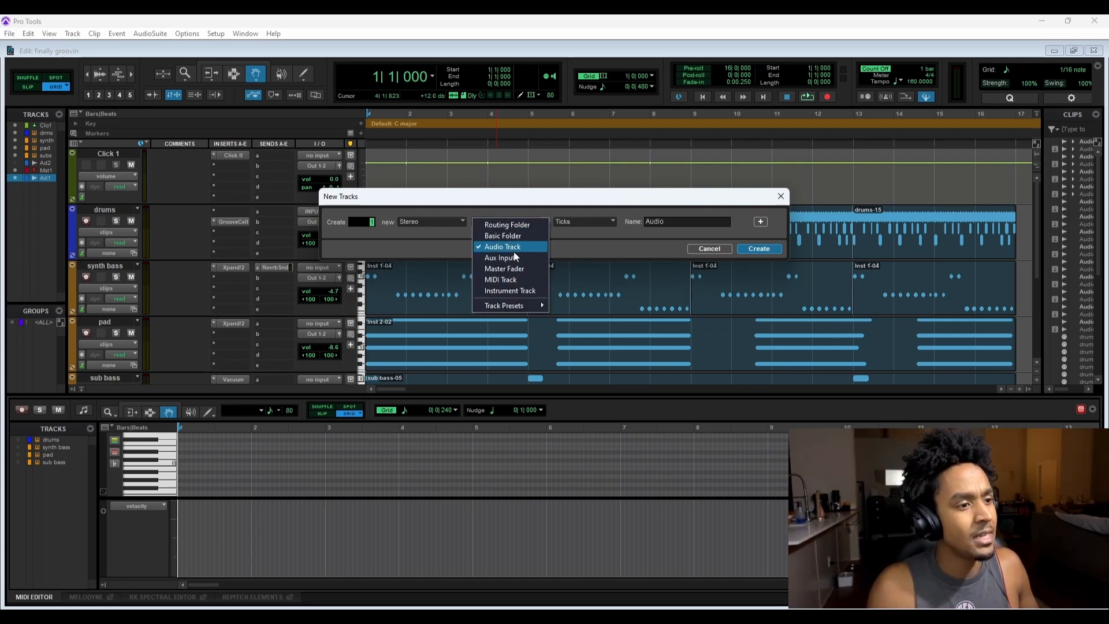
{"action": "left_click", "coordinate": [507, 281]}
{"action": "left_click", "coordinate": [781, 197]}
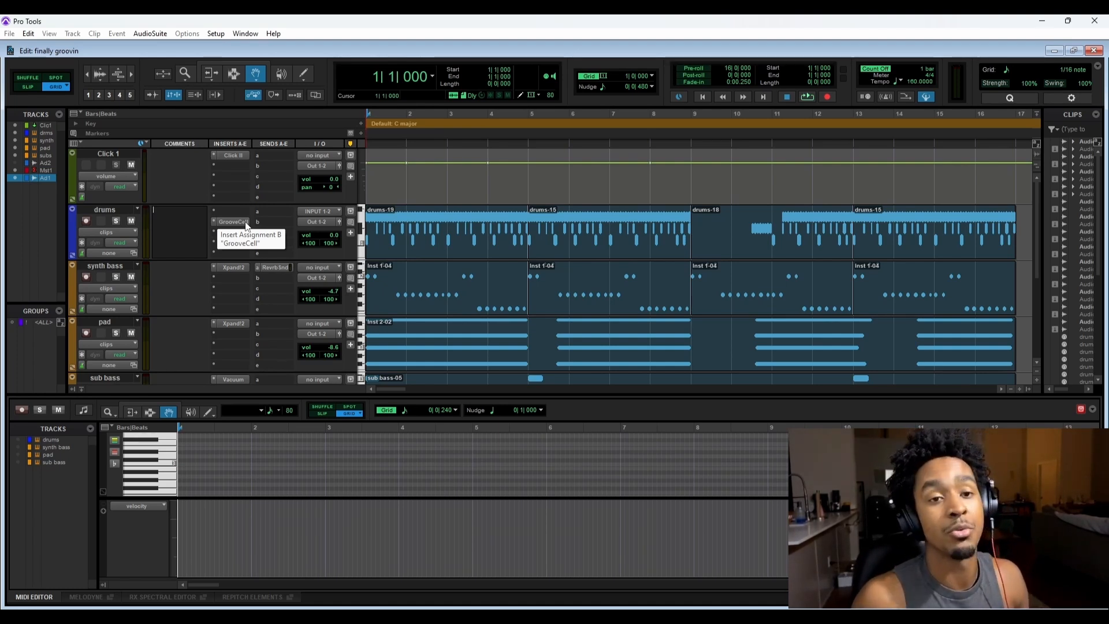
Open the GrooveCell instrument on the drums track and audition the kick, snare, hat and several other pads.
{"action": "left_click", "coordinate": [233, 222]}
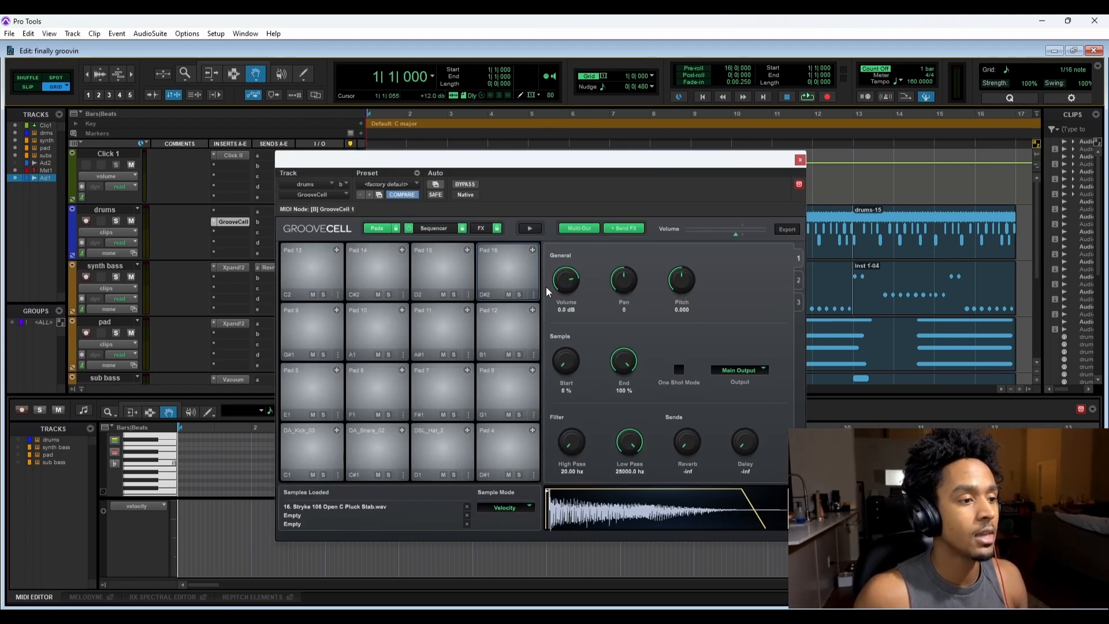
{"action": "left_click", "coordinate": [293, 446]}
{"action": "left_click", "coordinate": [367, 446]}
{"action": "left_click", "coordinate": [419, 430]}
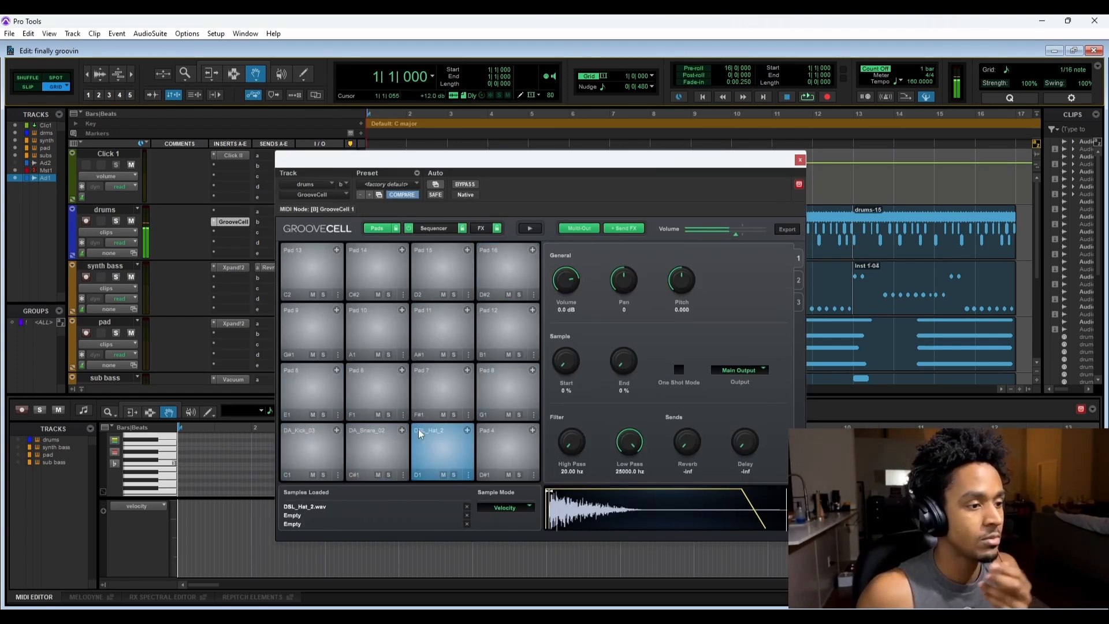
{"action": "left_click", "coordinate": [313, 390]}
{"action": "left_click", "coordinate": [375, 390]}
{"action": "left_click", "coordinate": [421, 390]}
{"action": "left_click", "coordinate": [441, 345]}
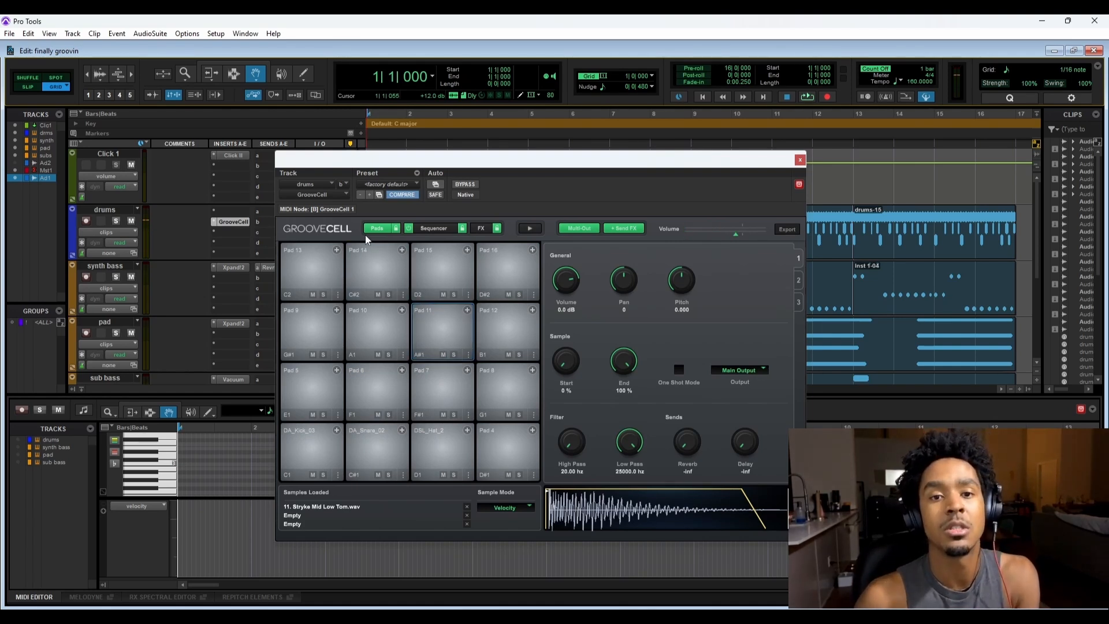
{"action": "left_click", "coordinate": [355, 275]}
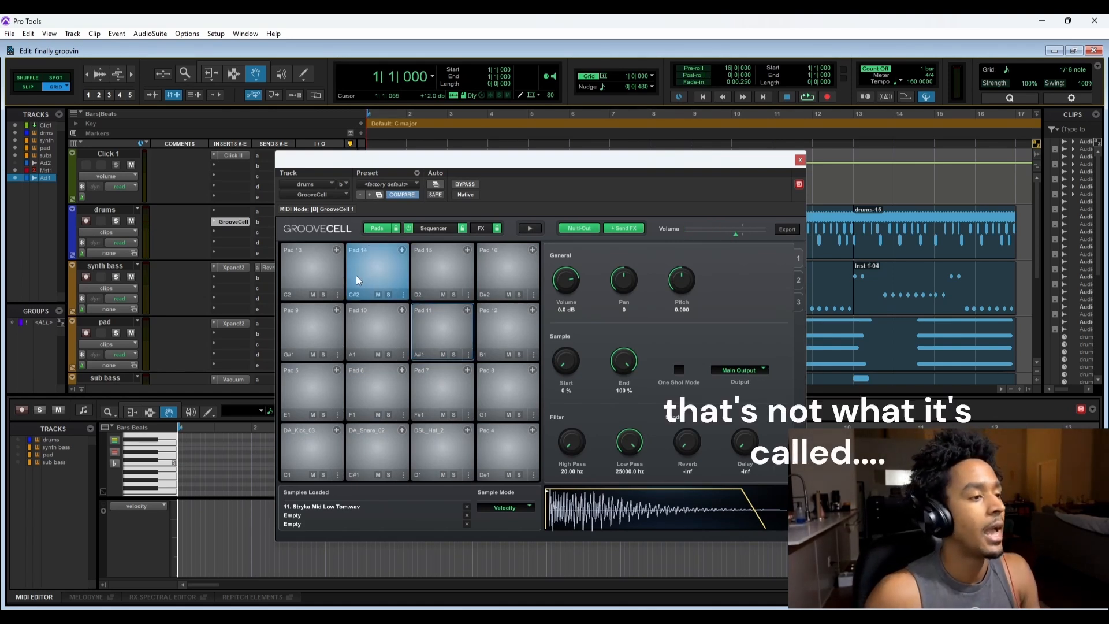
{"action": "left_click", "coordinate": [290, 259]}
{"action": "left_click", "coordinate": [306, 272]}
{"action": "left_click", "coordinate": [389, 264]}
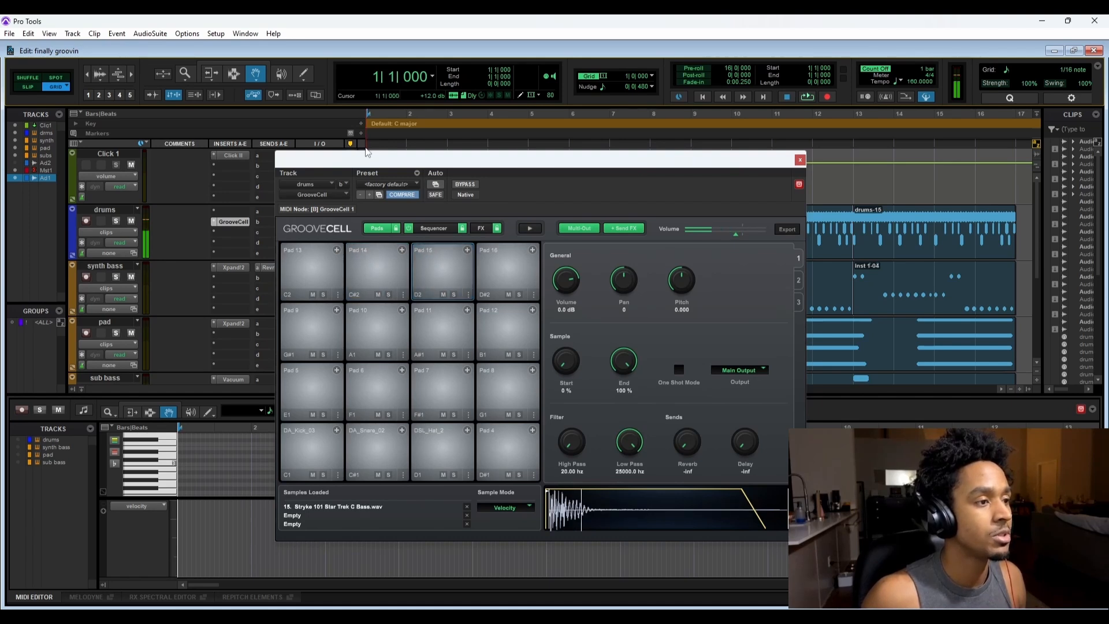
Browse GrooveCell's factory preset kits without loading one, and audition a few more pads.
{"action": "left_click", "coordinate": [387, 184]}
{"action": "mouse_move", "coordinate": [392, 190]}
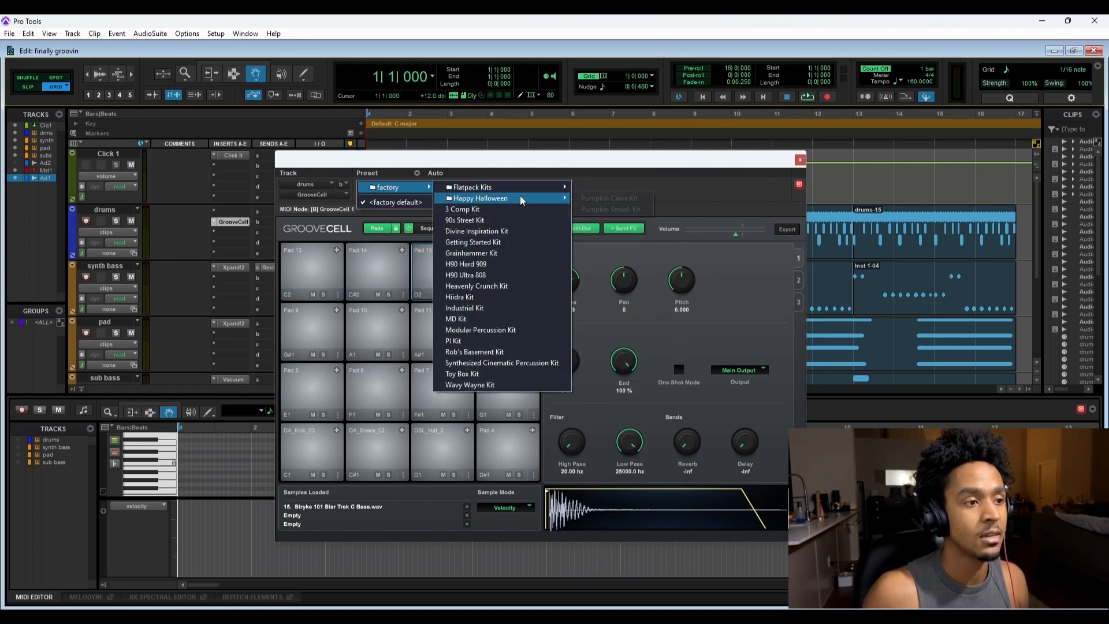
{"action": "mouse_move", "coordinate": [544, 191]}
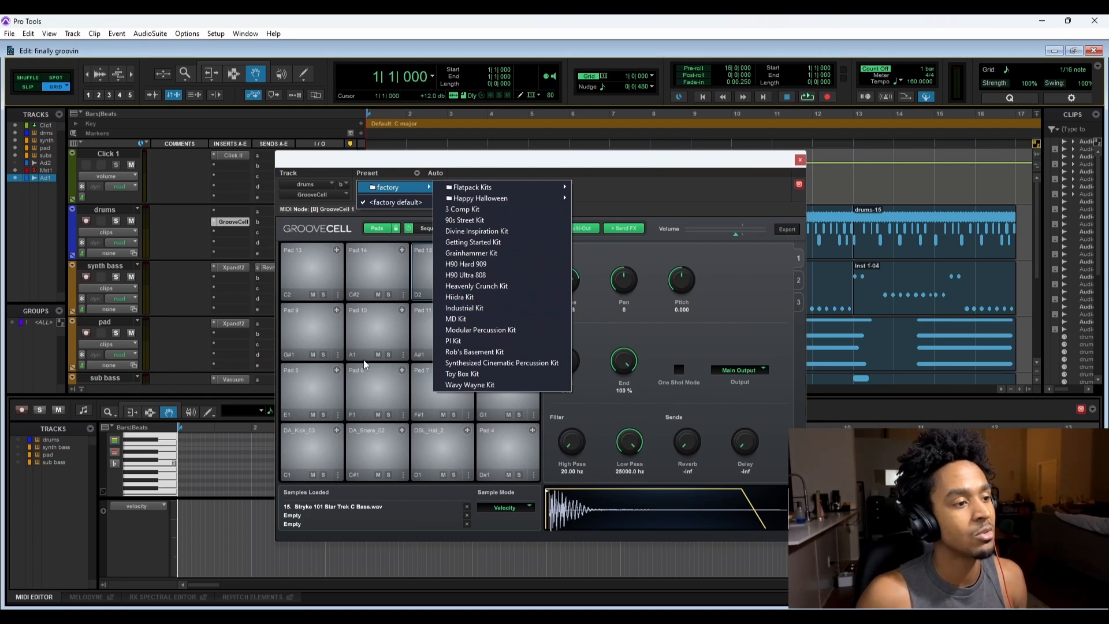
{"action": "left_click", "coordinate": [366, 387]}
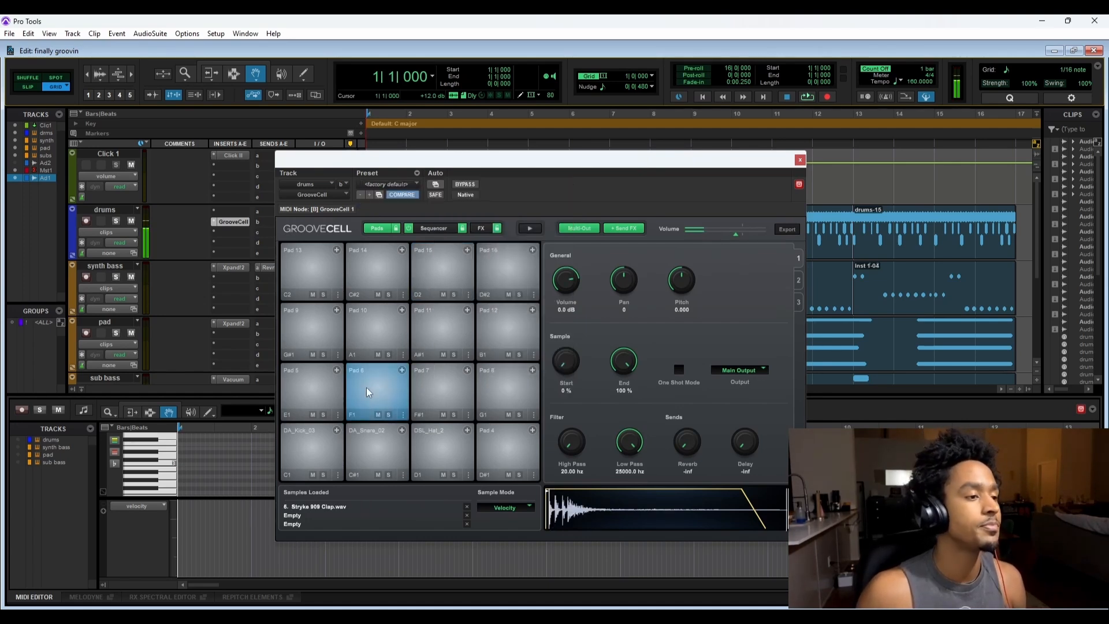
{"action": "left_click", "coordinate": [432, 310]}
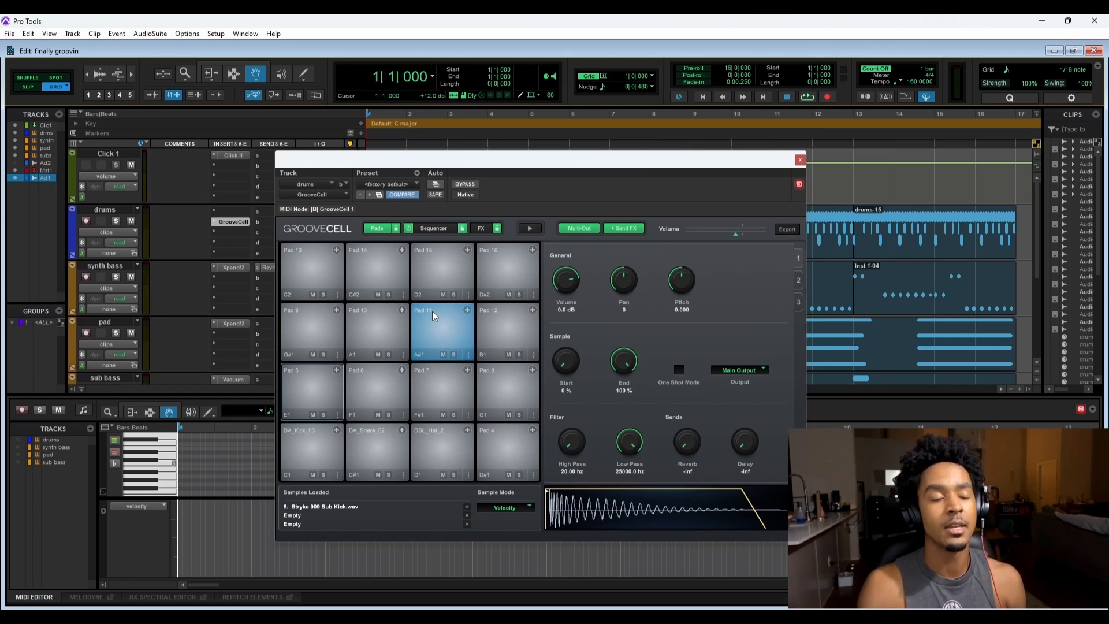
Look through the DA_KICKS folder of samples for the DA_Kick_03 pad and leave without loading one.
{"action": "left_click", "coordinate": [337, 431]}
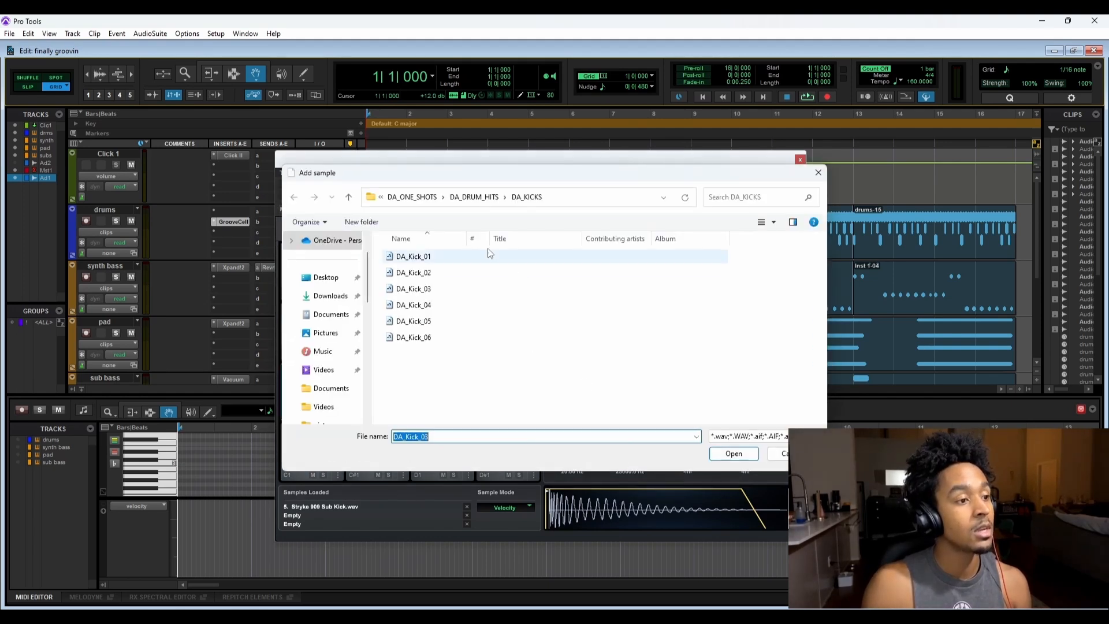
{"action": "scroll", "coordinate": [350, 331], "scroll_direction": "down", "scroll_amount": 4}
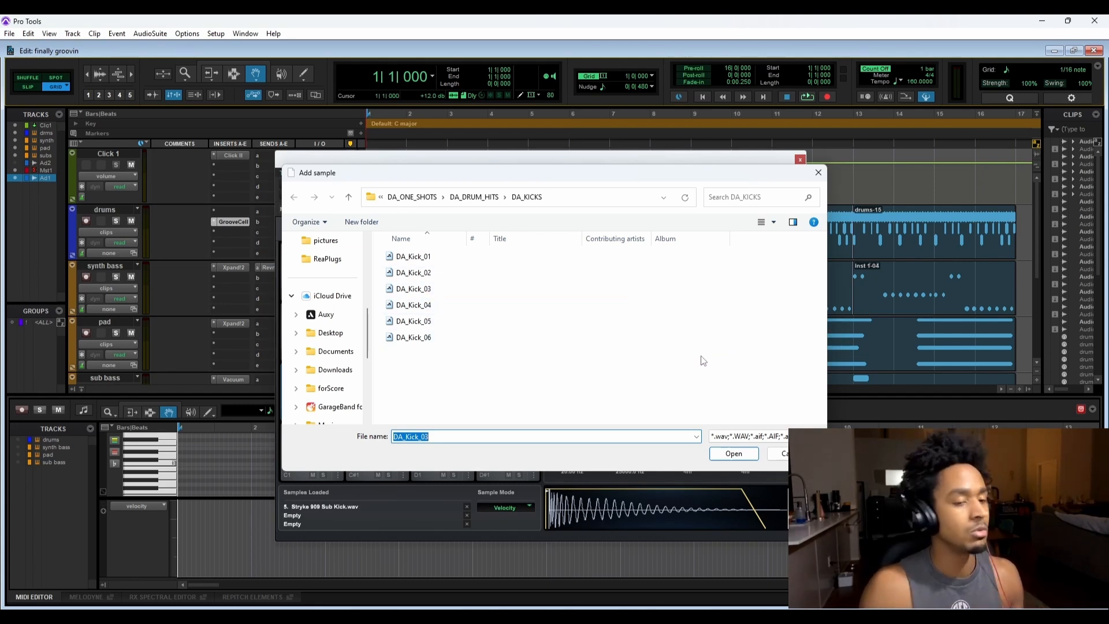
{"action": "left_click", "coordinate": [778, 451]}
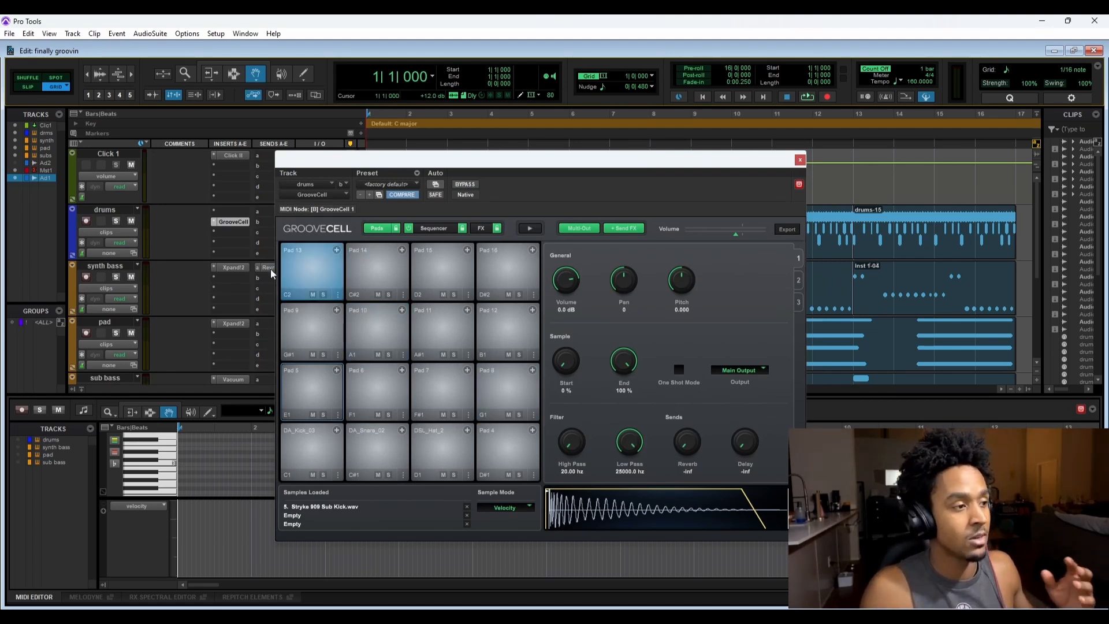
Record-arm the drums track and try out GrooveCell pads 5 and 6.
{"action": "left_click", "coordinate": [85, 222]}
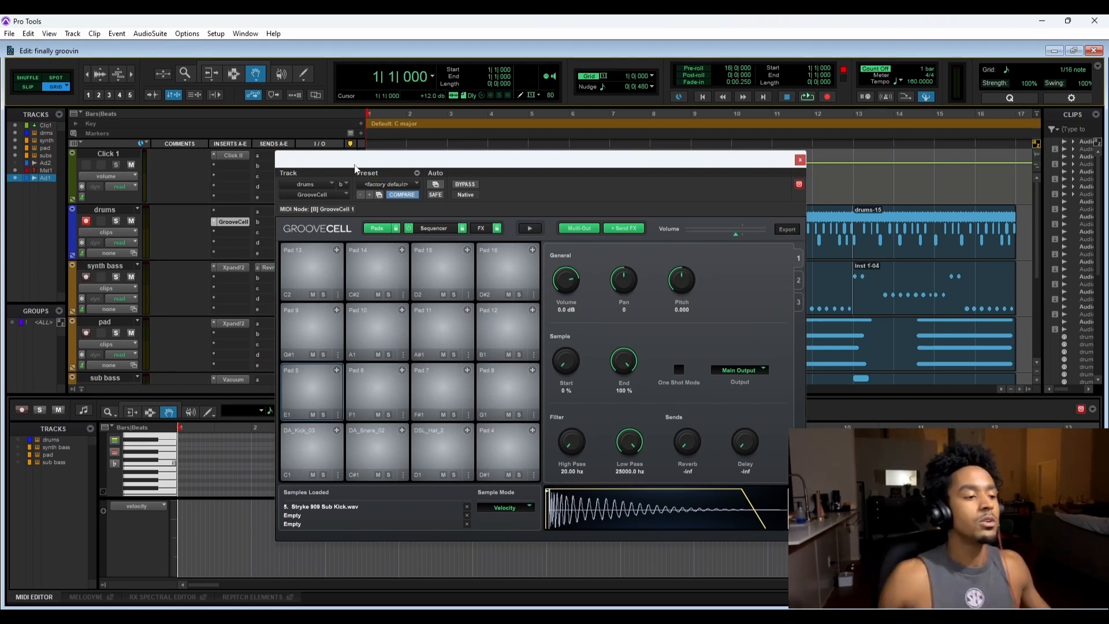
{"action": "left_click", "coordinate": [327, 408]}
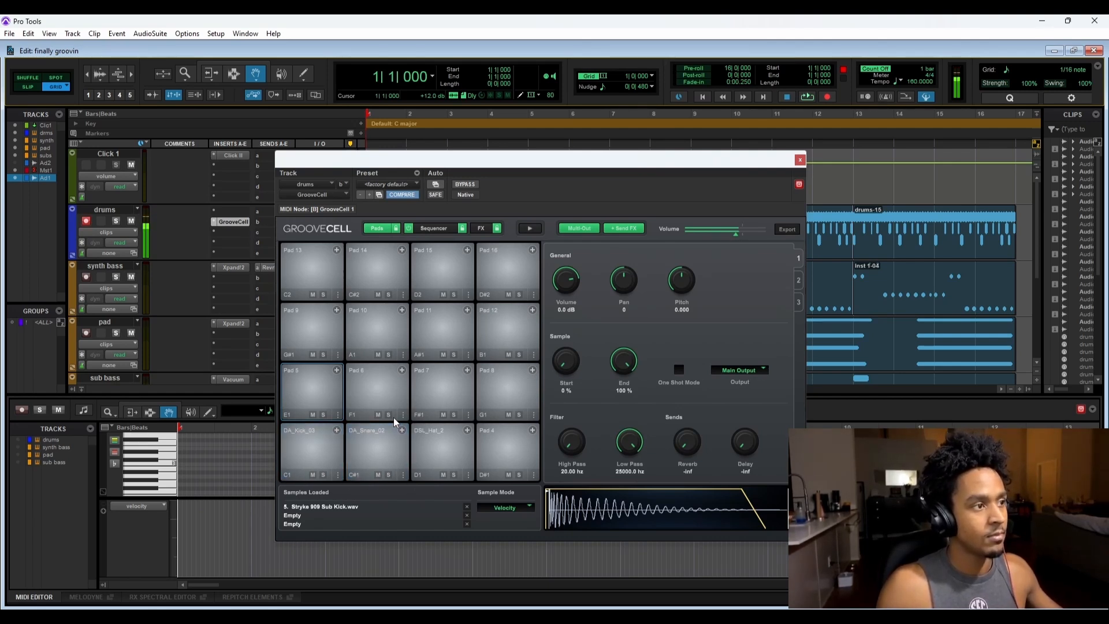
{"action": "left_click", "coordinate": [379, 407]}
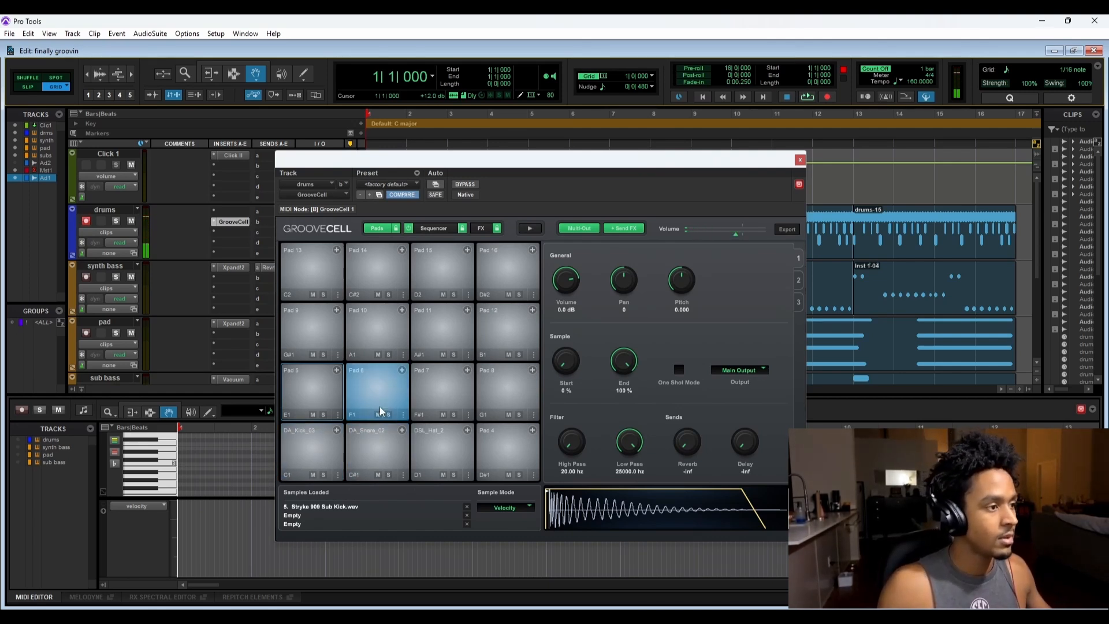
Audition GrooveCell's DA_Kick_03 and snare pads, and close the instrument window.
{"action": "left_click", "coordinate": [377, 432]}
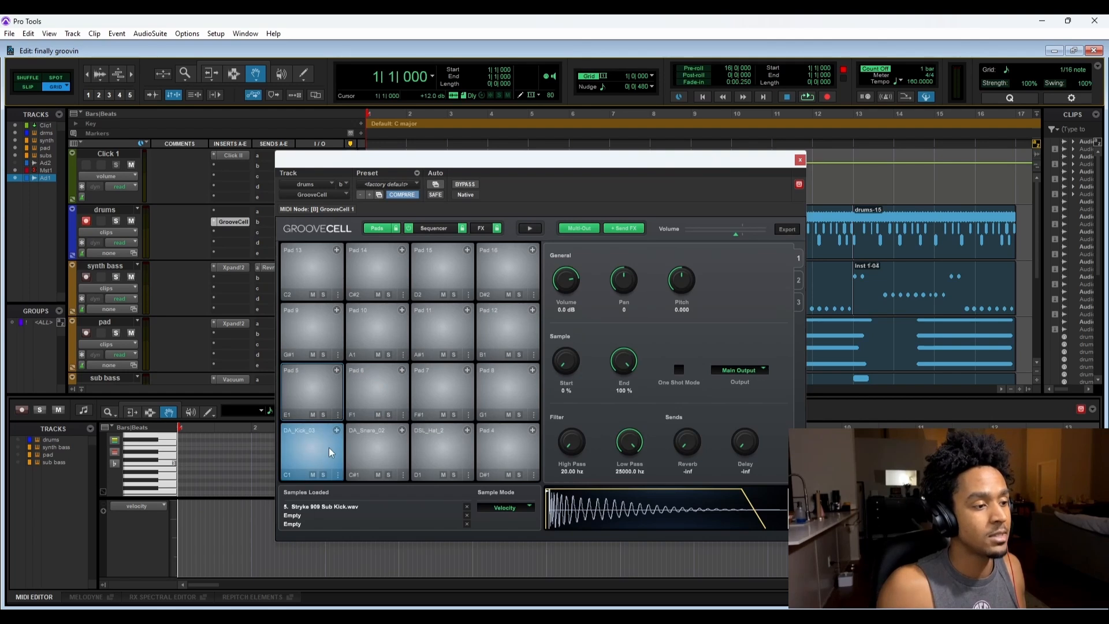
{"action": "left_click", "coordinate": [369, 449]}
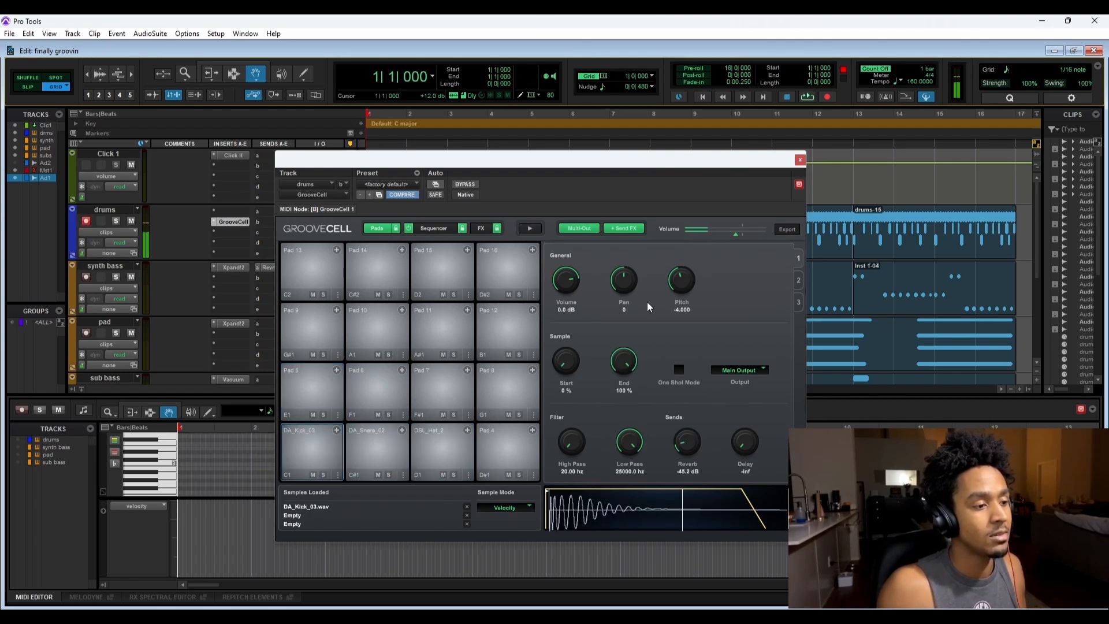
{"action": "left_click", "coordinate": [800, 160]}
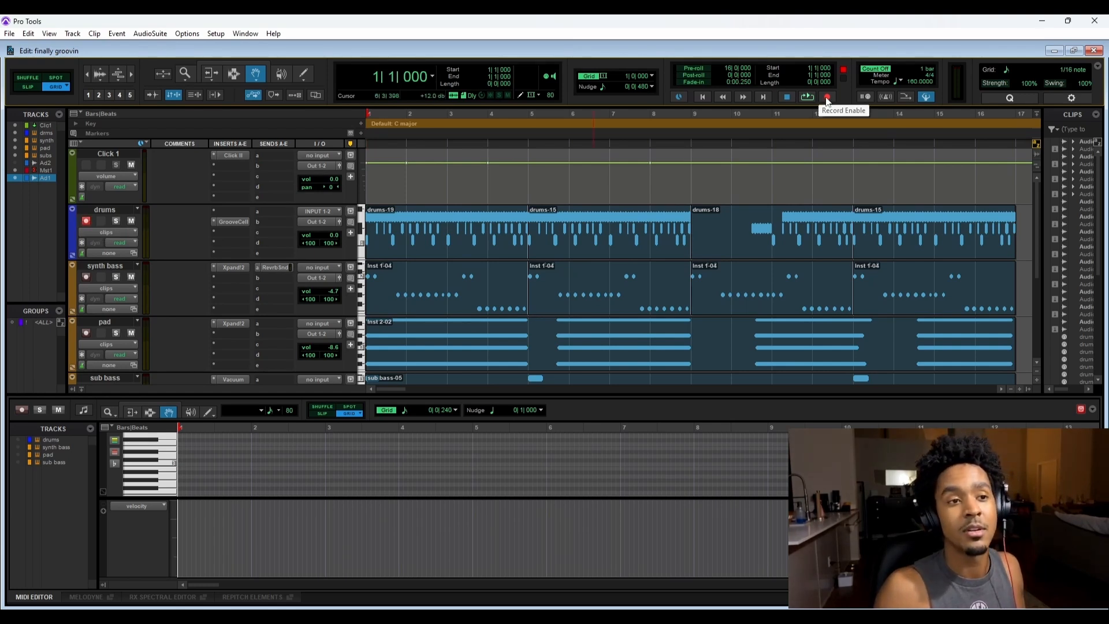
{"action": "left_click", "coordinate": [806, 97]}
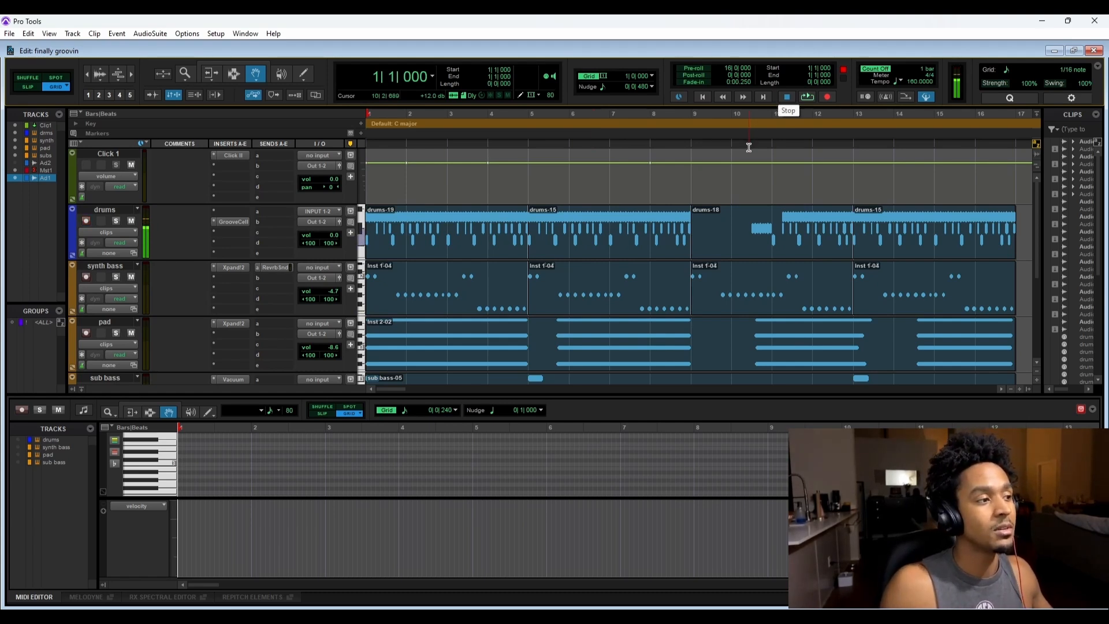
{"action": "key", "text": "space"}
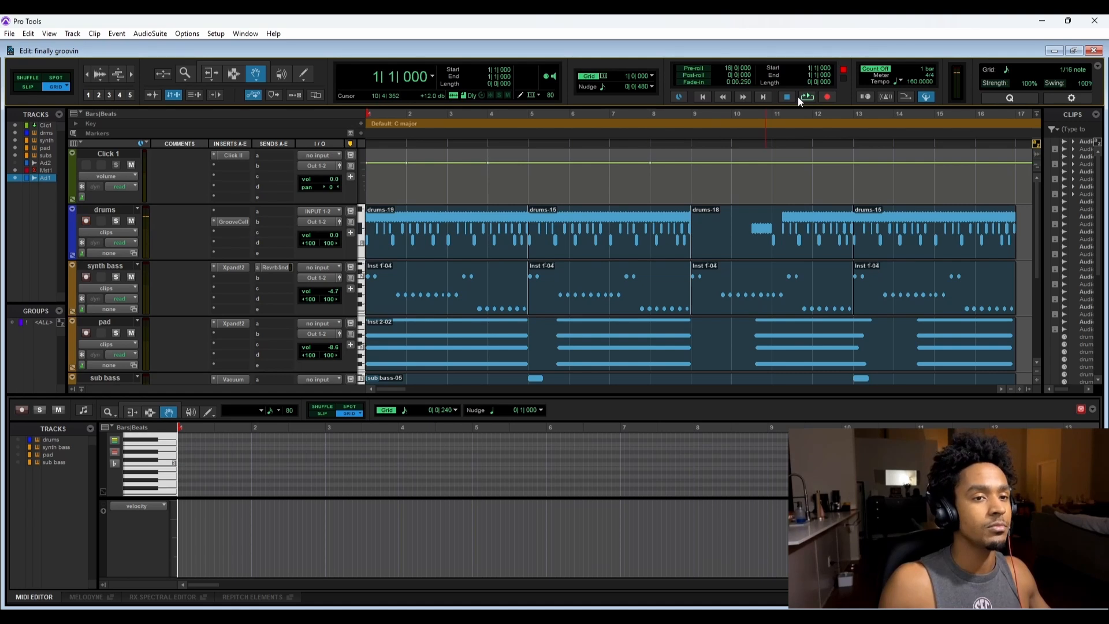
Open the first clip on the drums track in the MIDI editor, and enlarge the docked editor to show more note rows.
{"action": "right_click", "coordinate": [602, 234]}
{"action": "right_click", "coordinate": [481, 231]}
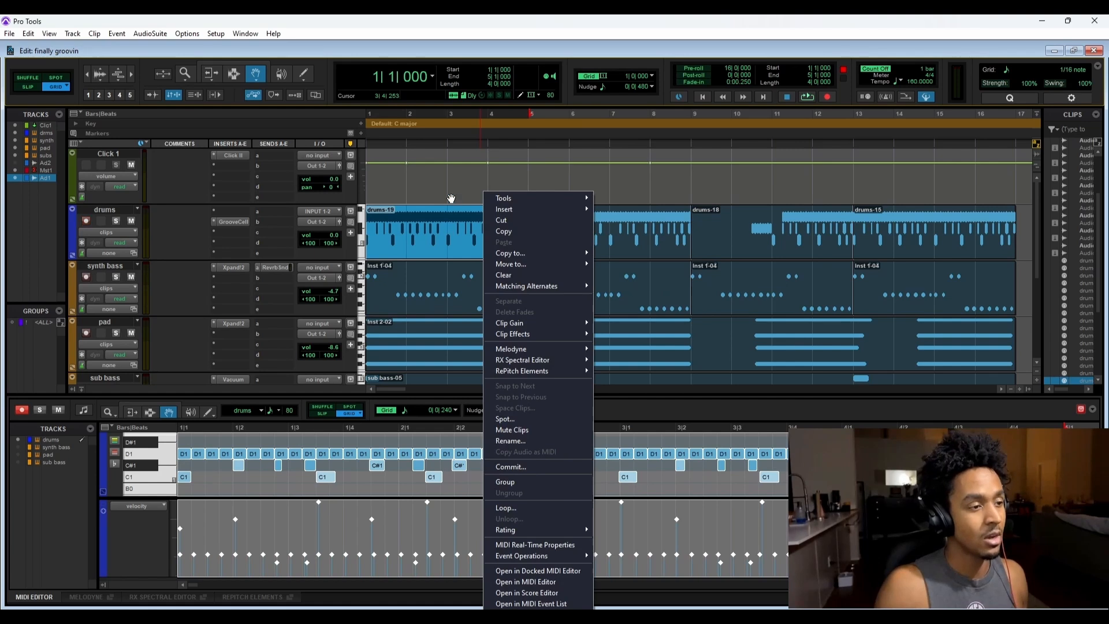
{"action": "left_click", "coordinate": [544, 581]}
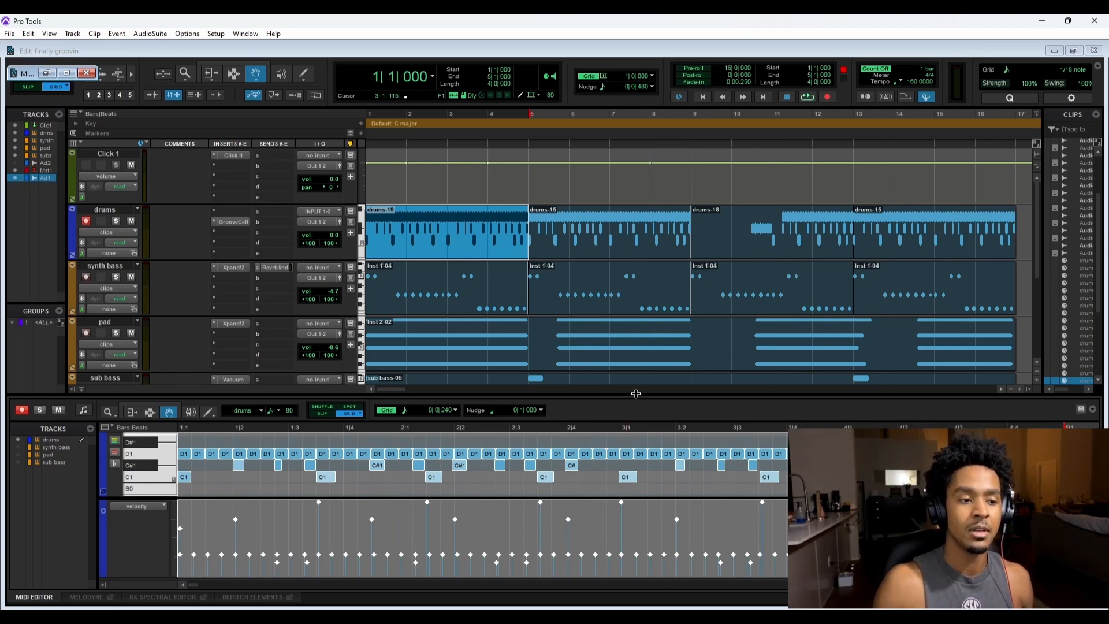
{"action": "left_click_drag", "start_coordinate": [635, 396], "coordinate": [636, 272]}
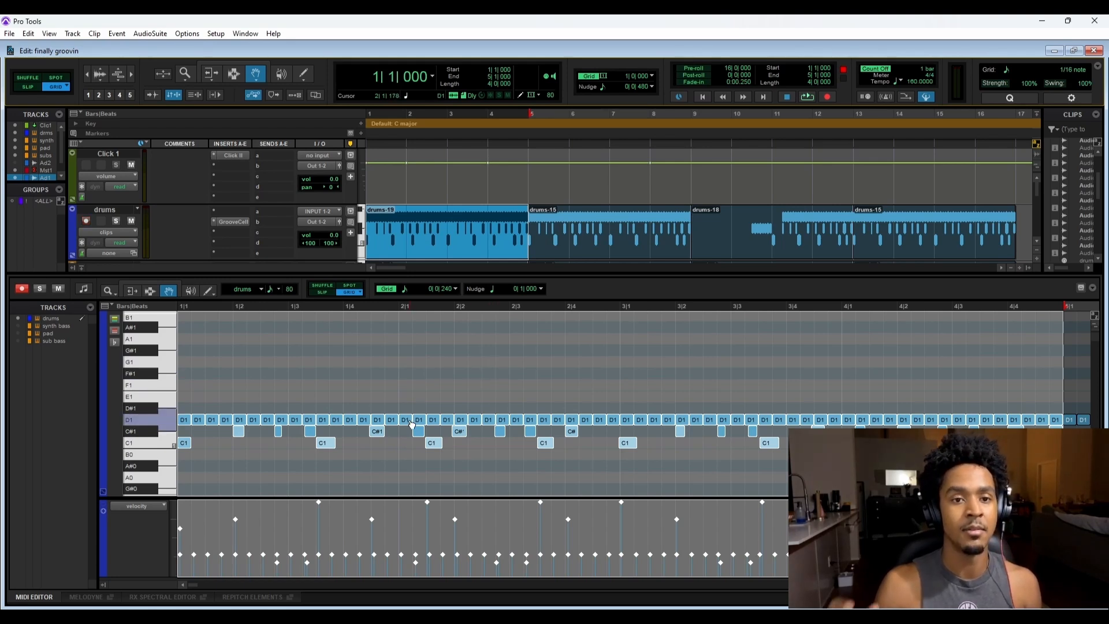
Insert a G1 note at 2|1|000 in the drums clip and audition nearby kick, snare and hat notes.
{"action": "left_click", "coordinate": [406, 360]}
{"action": "left_click", "coordinate": [405, 360], "text": "ctrl"}
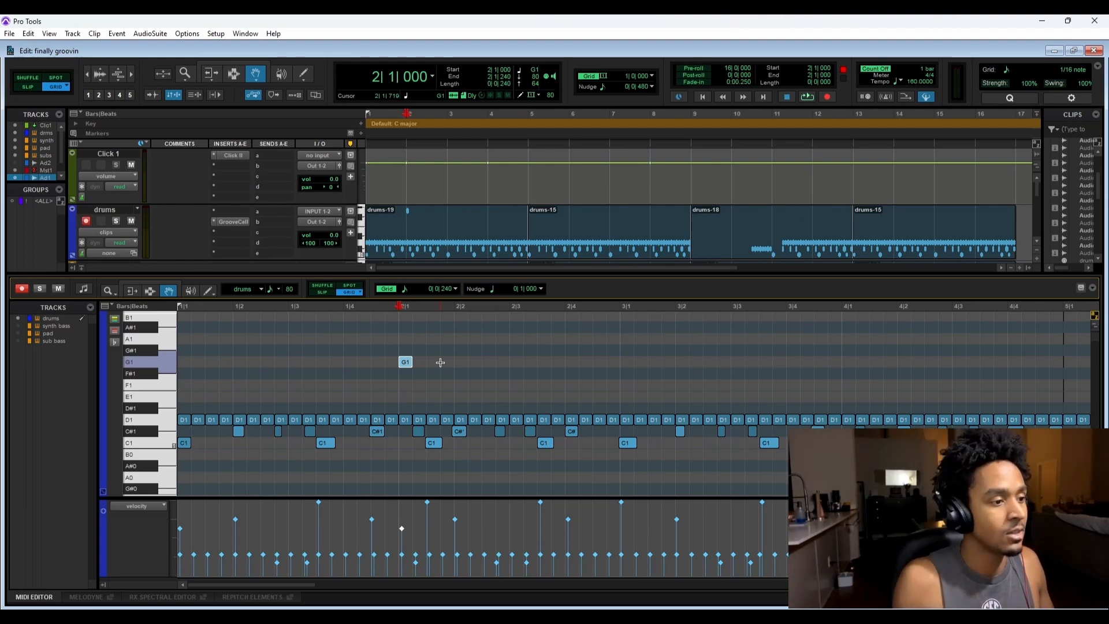
{"action": "left_click", "coordinate": [406, 362]}
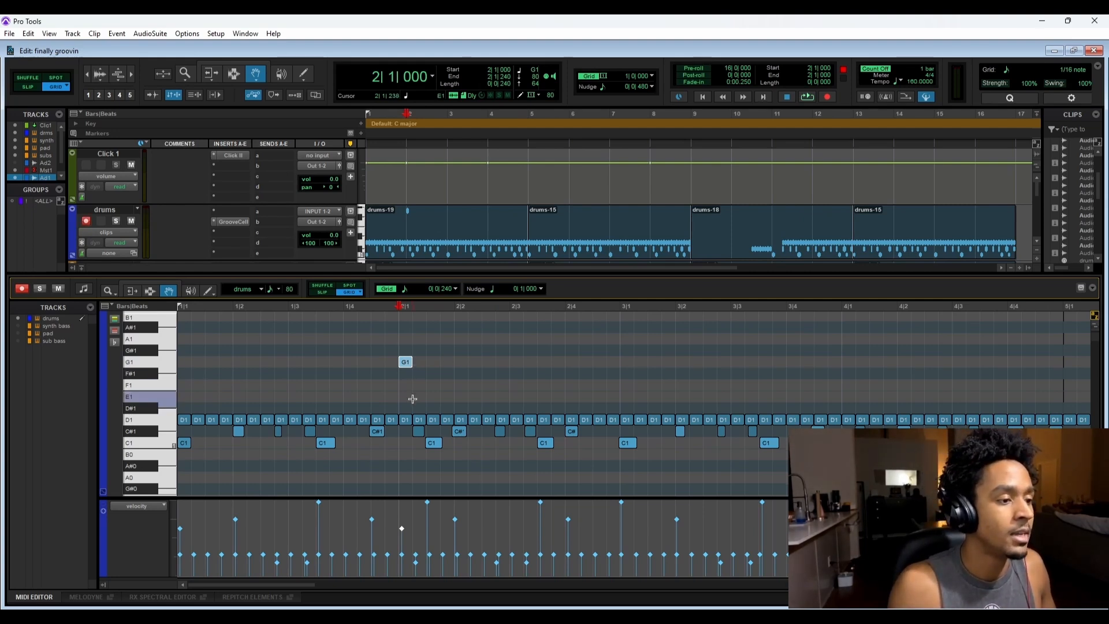
{"action": "left_click", "coordinate": [433, 444]}
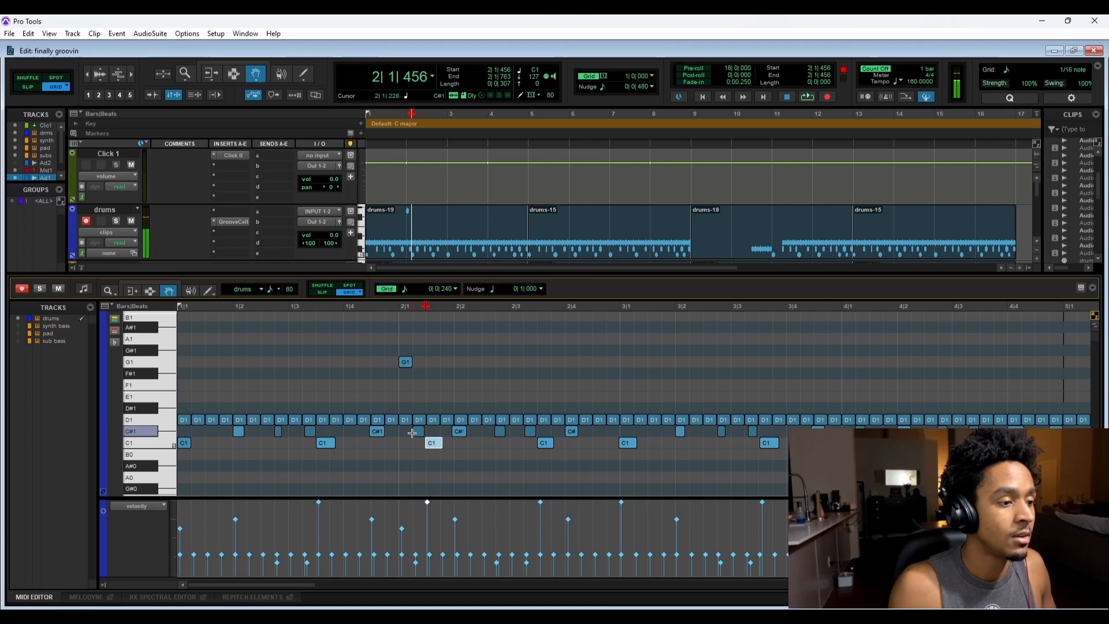
{"action": "left_click", "coordinate": [418, 432]}
{"action": "left_click", "coordinate": [460, 432]}
{"action": "left_click", "coordinate": [461, 420]}
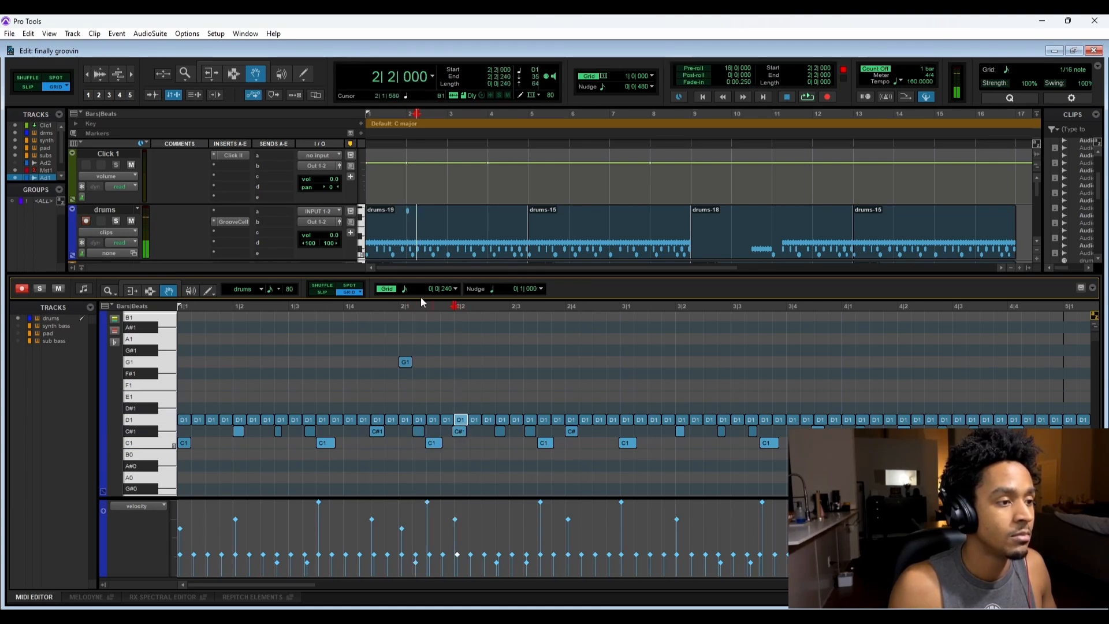
Add two more short G1 notes in bar 2, a long G#1 note from 2|3|240 and a short A1 note at 2|3|720.
{"action": "left_click", "coordinate": [433, 362]}
{"action": "left_click", "coordinate": [503, 362]}
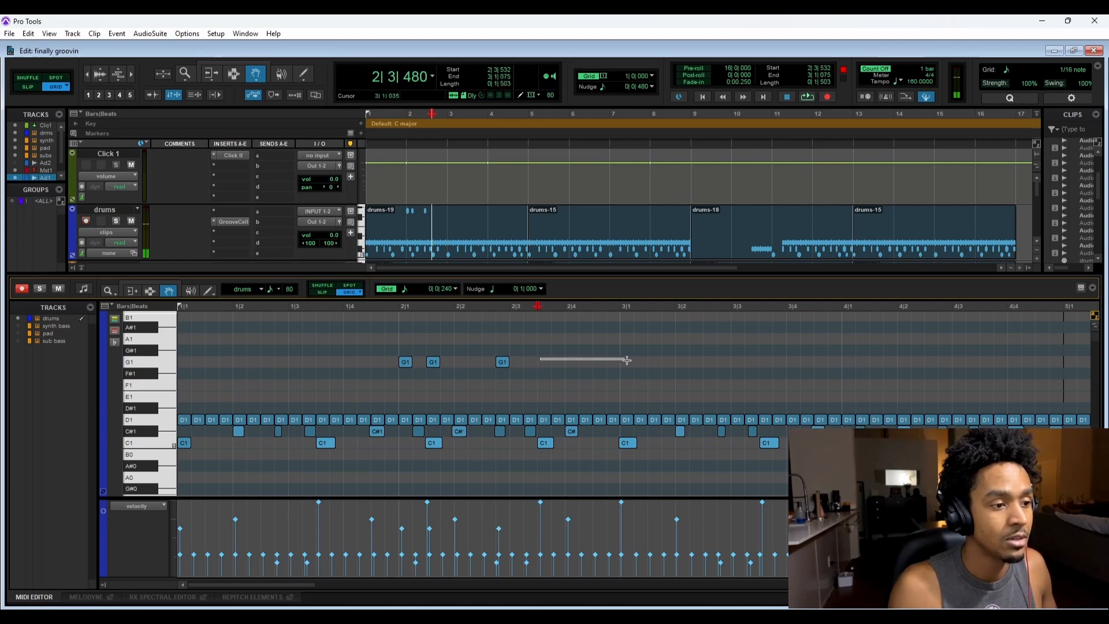
{"action": "left_click_drag", "start_coordinate": [528, 350], "coordinate": [605, 351]}
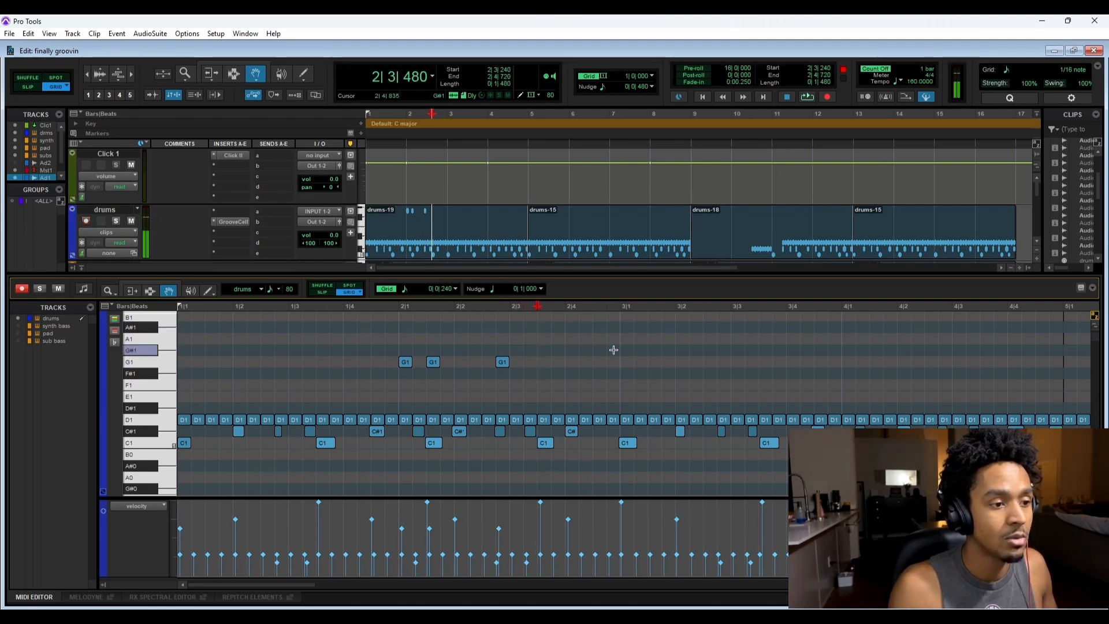
{"action": "left_click", "coordinate": [550, 338]}
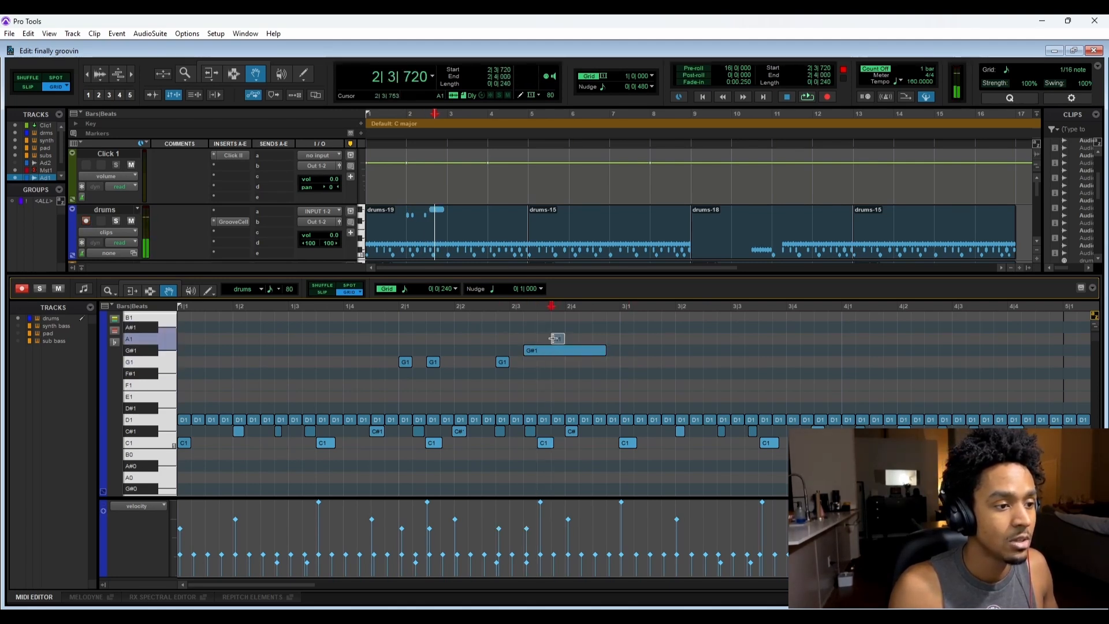
{"action": "left_click", "coordinate": [559, 342]}
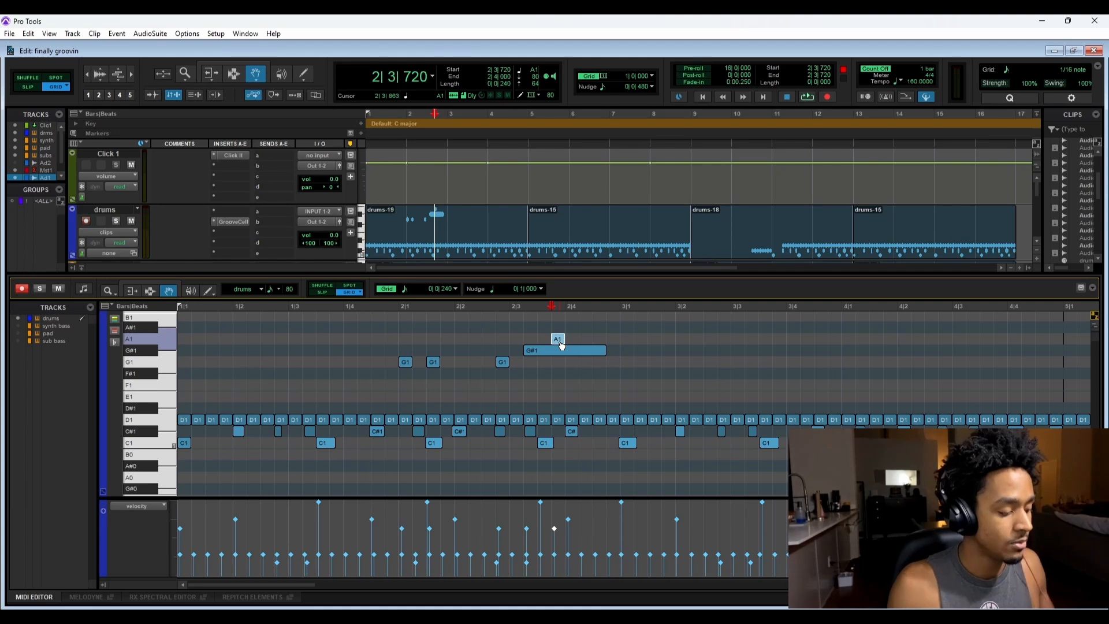
Delete the trial G1, G#1 and A1 notes from bar 2 and look over the editor's note range.
{"action": "left_click_drag", "start_coordinate": [608, 367], "coordinate": [388, 369]}
{"action": "key", "text": "Delete"}
{"action": "scroll", "coordinate": [394, 365], "scroll_direction": "down", "scroll_amount": 5}
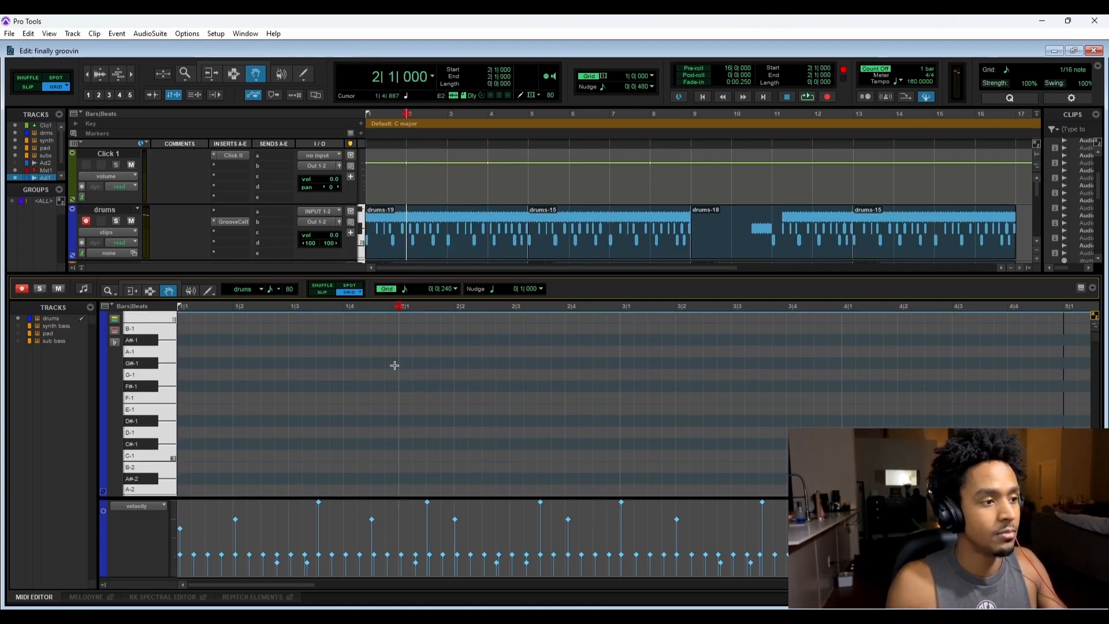
{"action": "scroll", "coordinate": [399, 352], "scroll_direction": "up", "scroll_amount": 10}
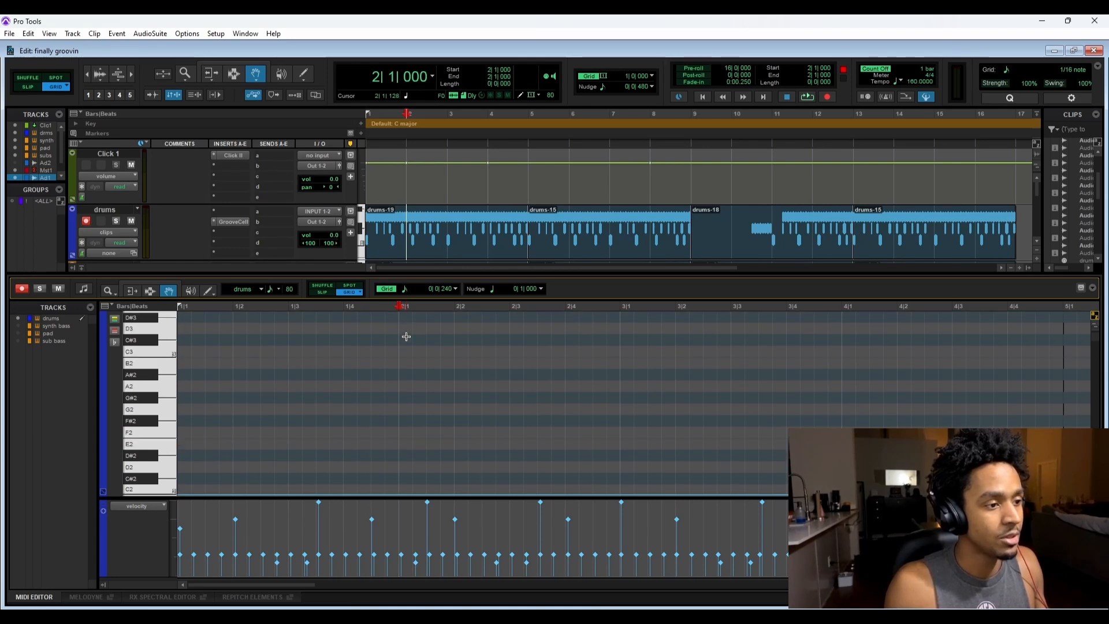
{"action": "scroll", "coordinate": [406, 337], "scroll_direction": "down", "scroll_amount": 8}
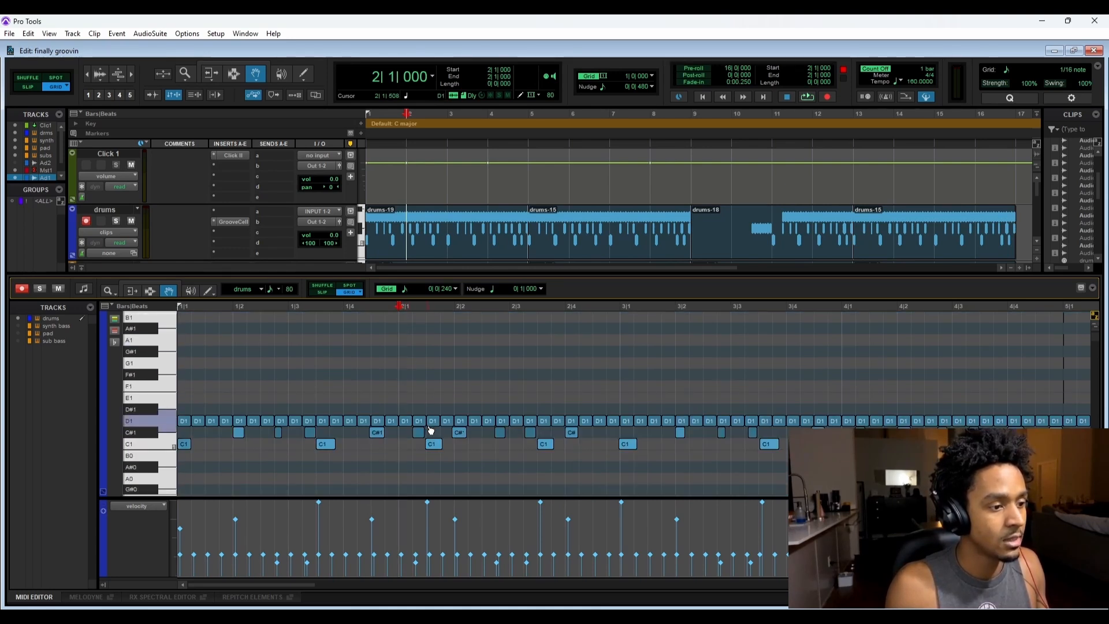
{"action": "scroll", "coordinate": [428, 428], "scroll_direction": "up", "scroll_amount": 5}
{"action": "scroll", "coordinate": [428, 428], "scroll_direction": "down", "scroll_amount": 5}
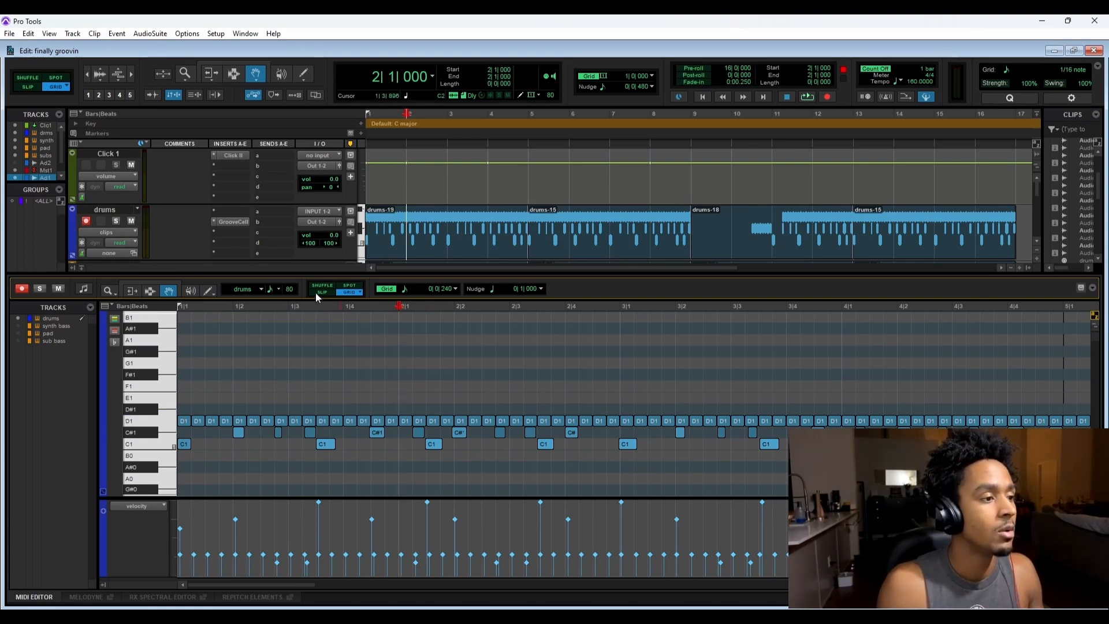
Try the MIDI editor's grid at 1/32 note and return it to 1/16 note.
{"action": "left_click", "coordinate": [404, 288]}
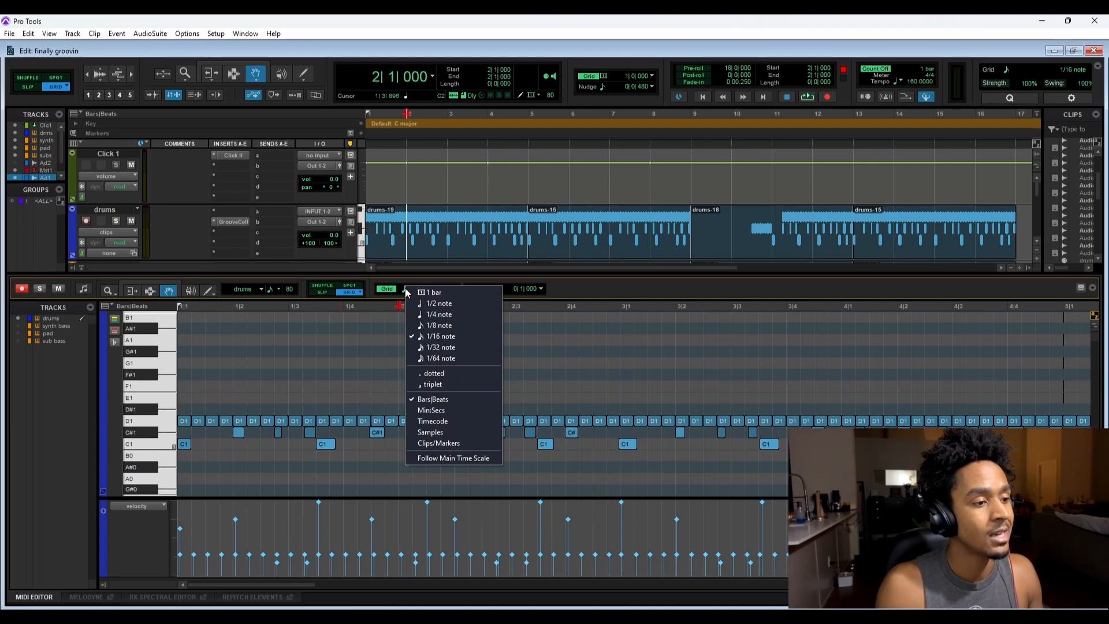
{"action": "left_click", "coordinate": [453, 348]}
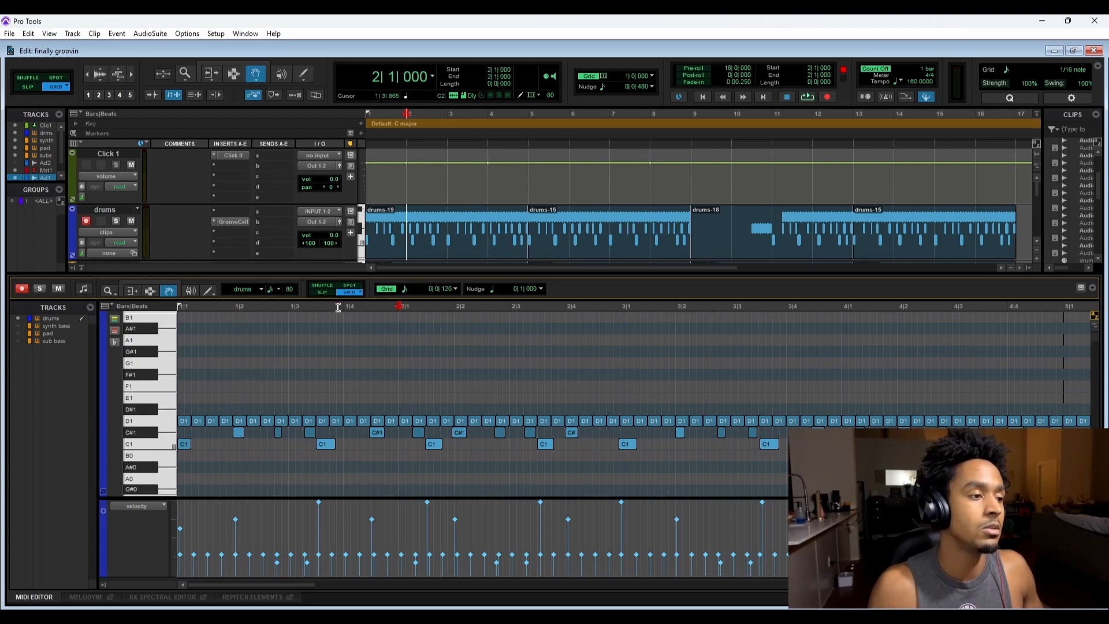
{"action": "right_click", "coordinate": [369, 341]}
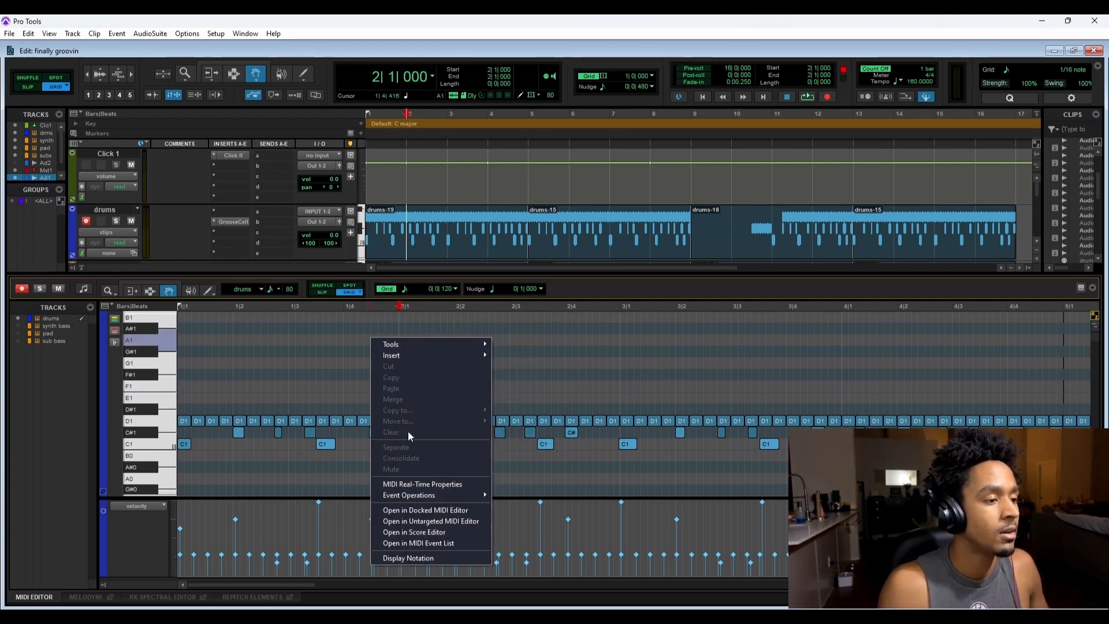
{"action": "left_click", "coordinate": [442, 289]}
{"action": "left_click", "coordinate": [447, 337]}
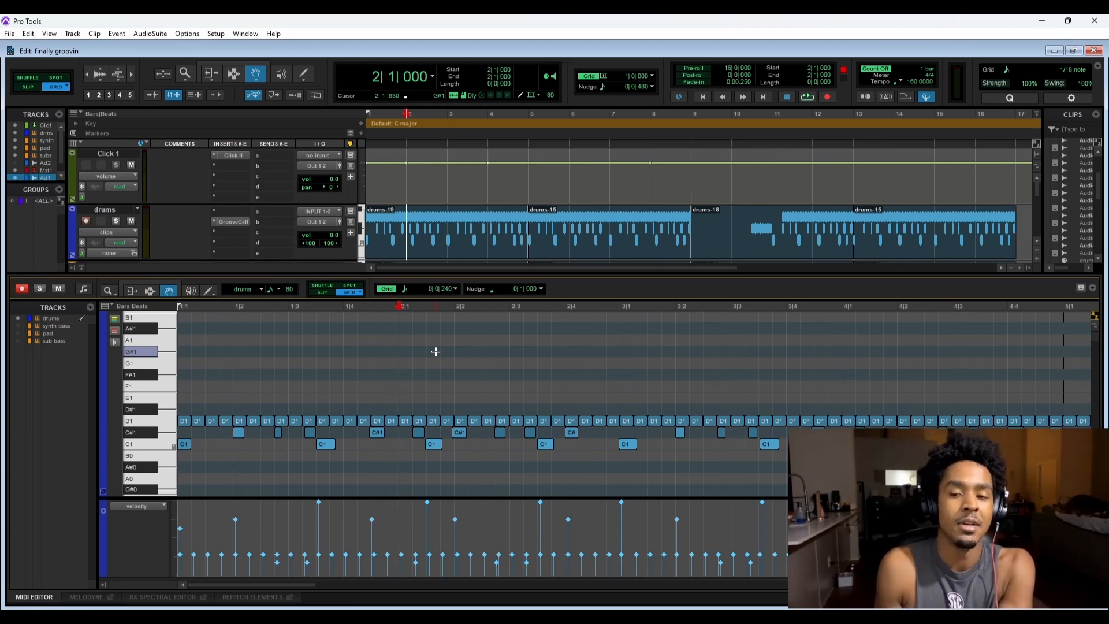
Audition the kick and snare notes in bar 1 of the drums clip one by one.
{"action": "left_click", "coordinate": [185, 445]}
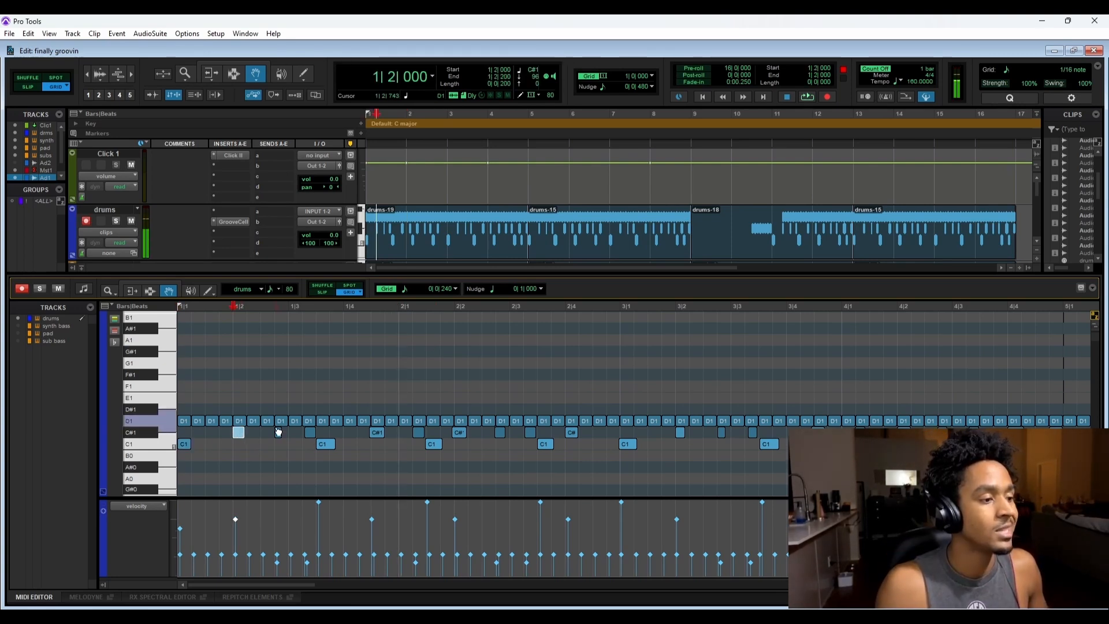
{"action": "left_click", "coordinate": [278, 432]}
{"action": "left_click", "coordinate": [310, 432]}
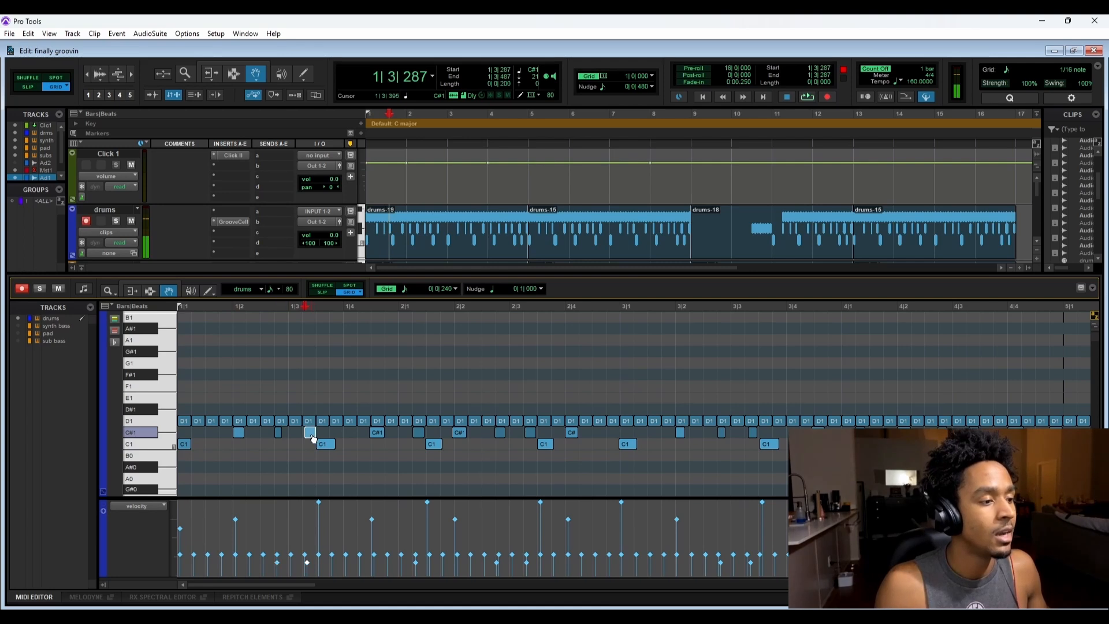
{"action": "left_click", "coordinate": [322, 443]}
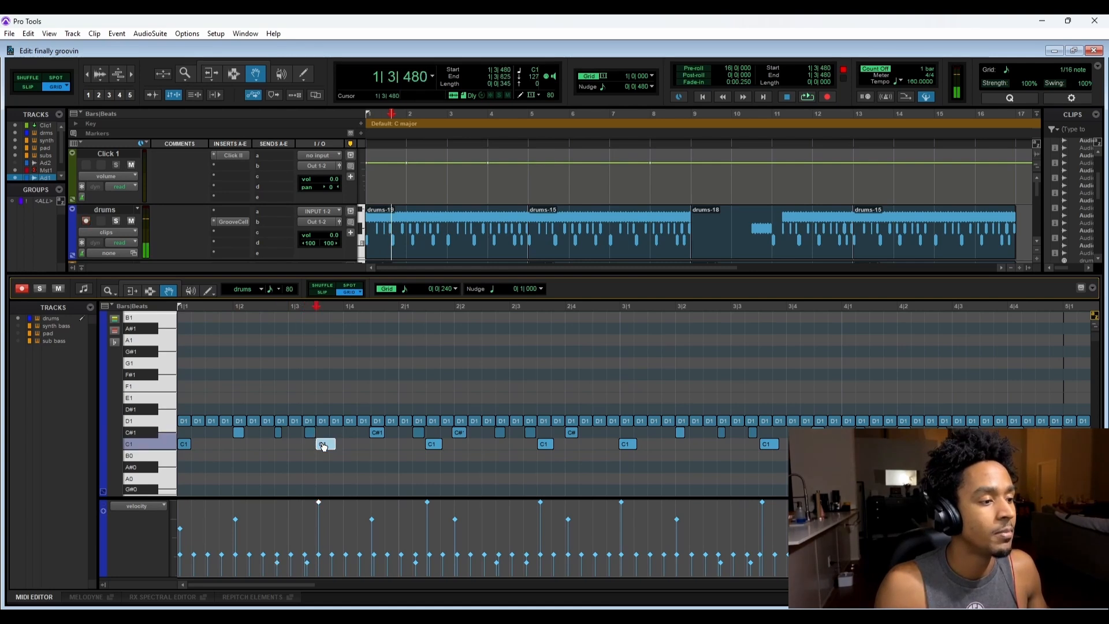
{"action": "left_click", "coordinate": [188, 444]}
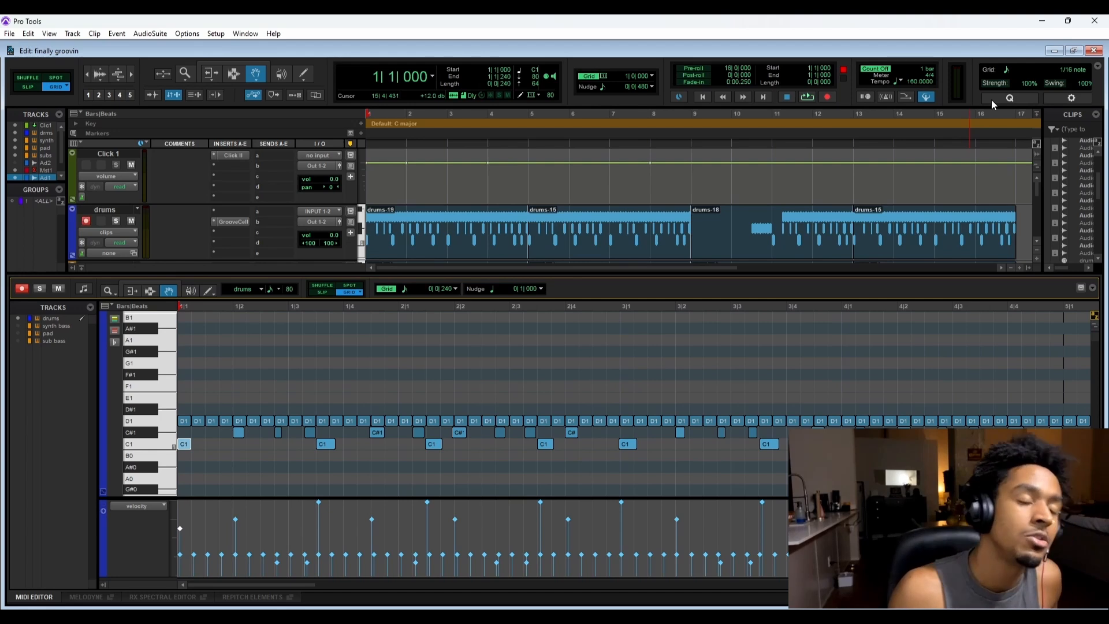
Insert an A1 note at 2|3|720 while snapping to the grid, and undo it.
{"action": "left_click", "coordinate": [562, 339]}
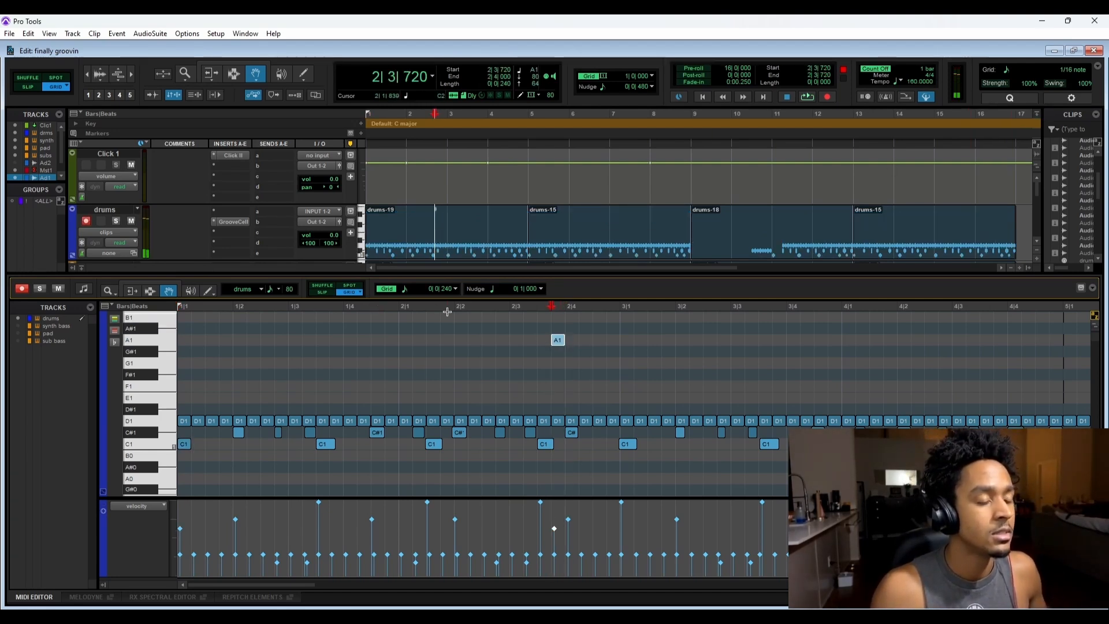
{"action": "key", "text": "ctrl+z"}
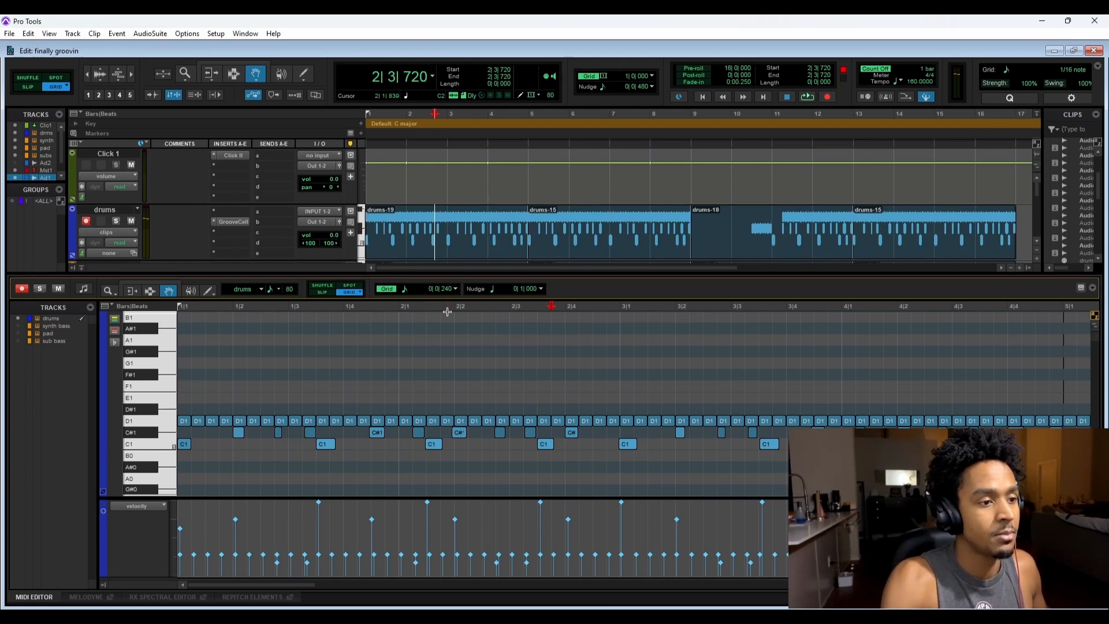
Switch the MIDI editor to Slip mode and place two off-grid A1 notes in bar 2, at about 2|3|622 and 2|2|601.
{"action": "left_click", "coordinate": [322, 291]}
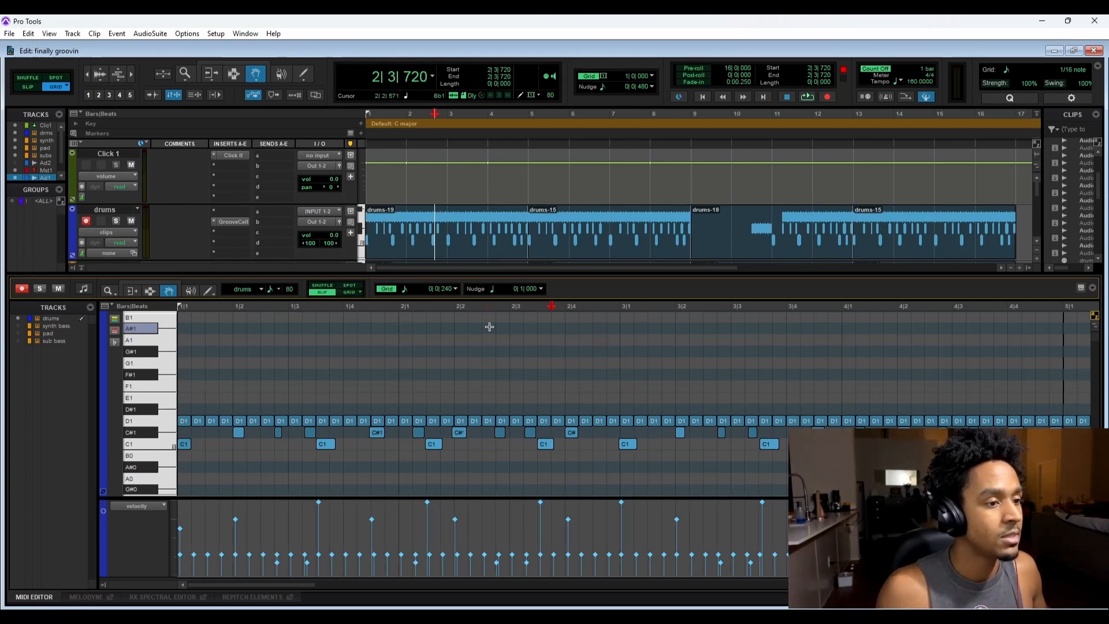
{"action": "left_click_drag", "start_coordinate": [545, 340], "coordinate": [555, 341]}
{"action": "left_click", "coordinate": [549, 341], "text": "ctrl"}
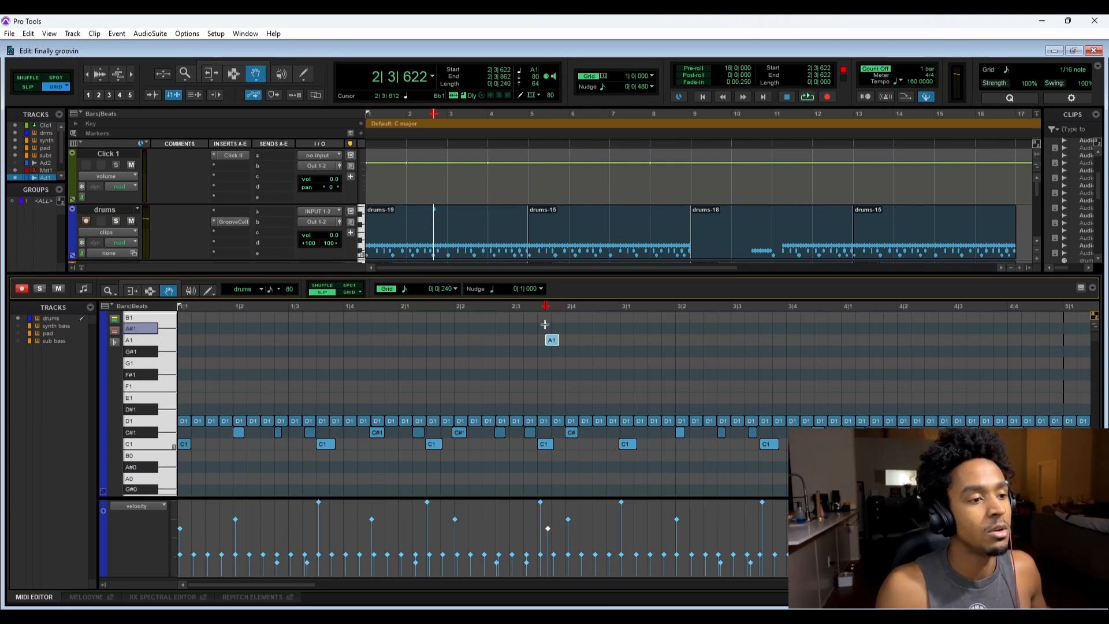
{"action": "left_click", "coordinate": [491, 340]}
{"action": "left_click", "coordinate": [488, 339]}
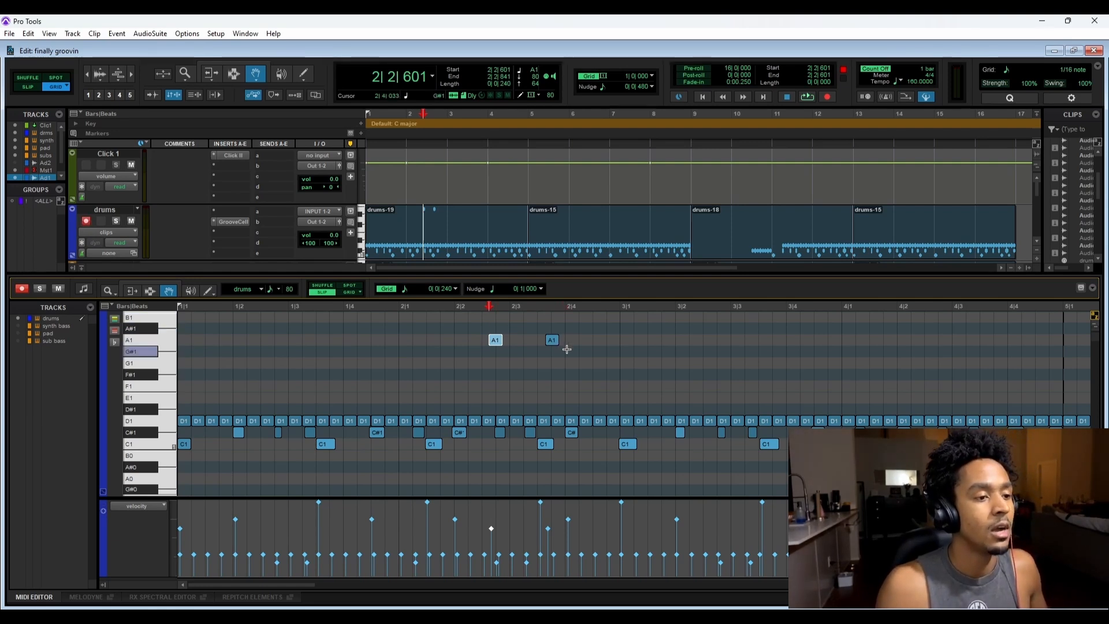
Select both off-grid A1 notes in bar 2 and quantize them to the 1/16-note grid.
{"action": "left_click_drag", "start_coordinate": [567, 349], "coordinate": [488, 324]}
{"action": "left_click", "coordinate": [489, 325]}
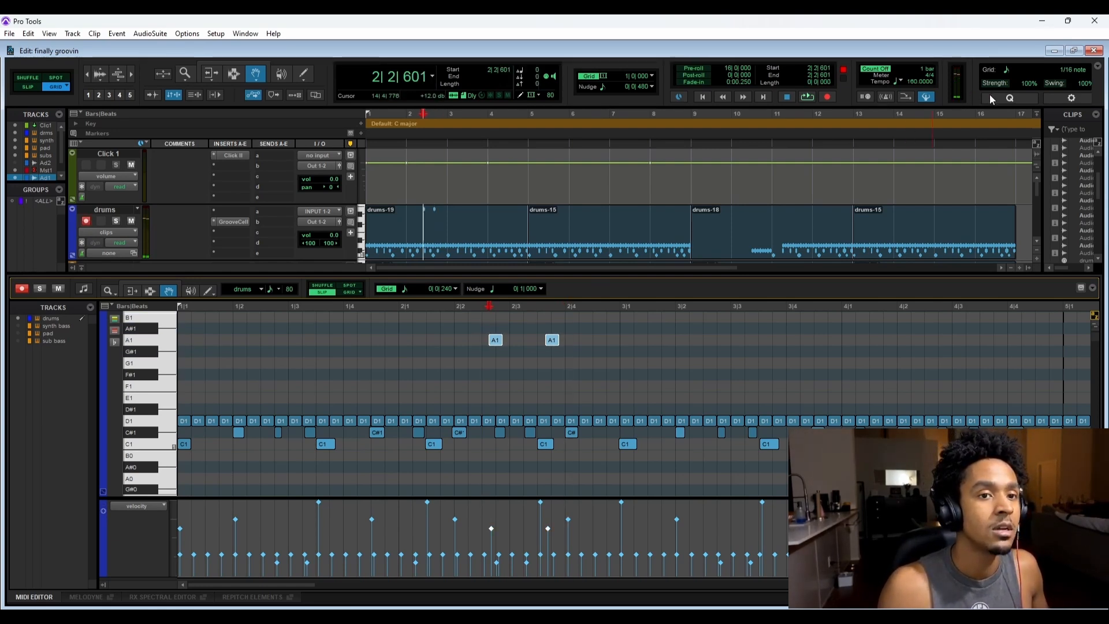
{"action": "left_click_drag", "start_coordinate": [496, 340], "coordinate": [504, 342]}
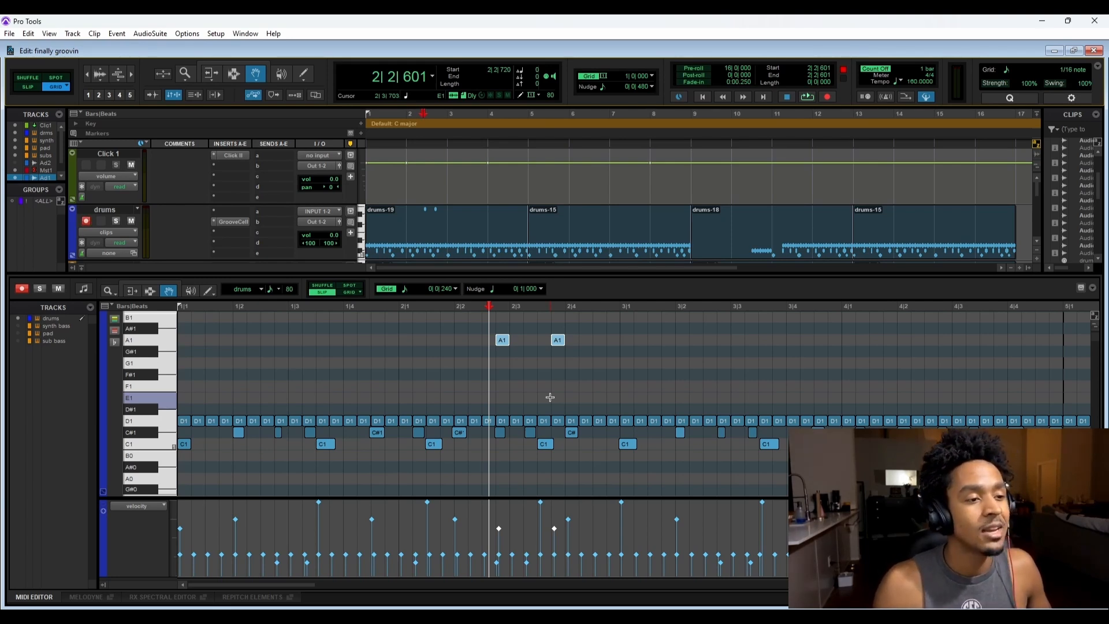
Select and delete both A1 notes in bar 2 of the drums clip.
{"action": "left_click_drag", "start_coordinate": [577, 365], "coordinate": [496, 327]}
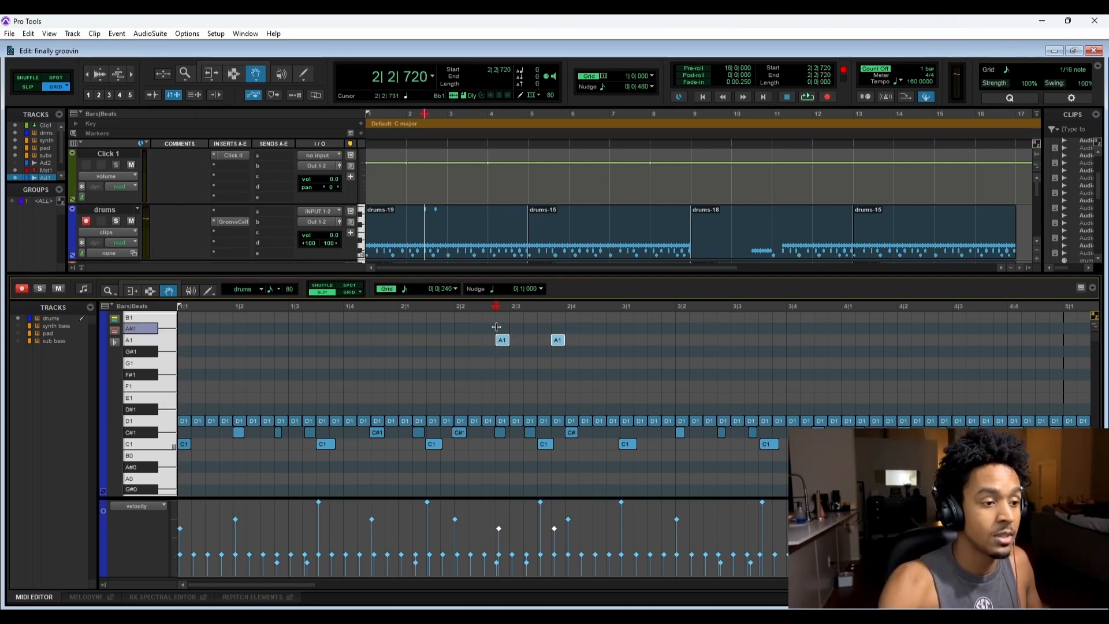
{"action": "key", "text": "Delete"}
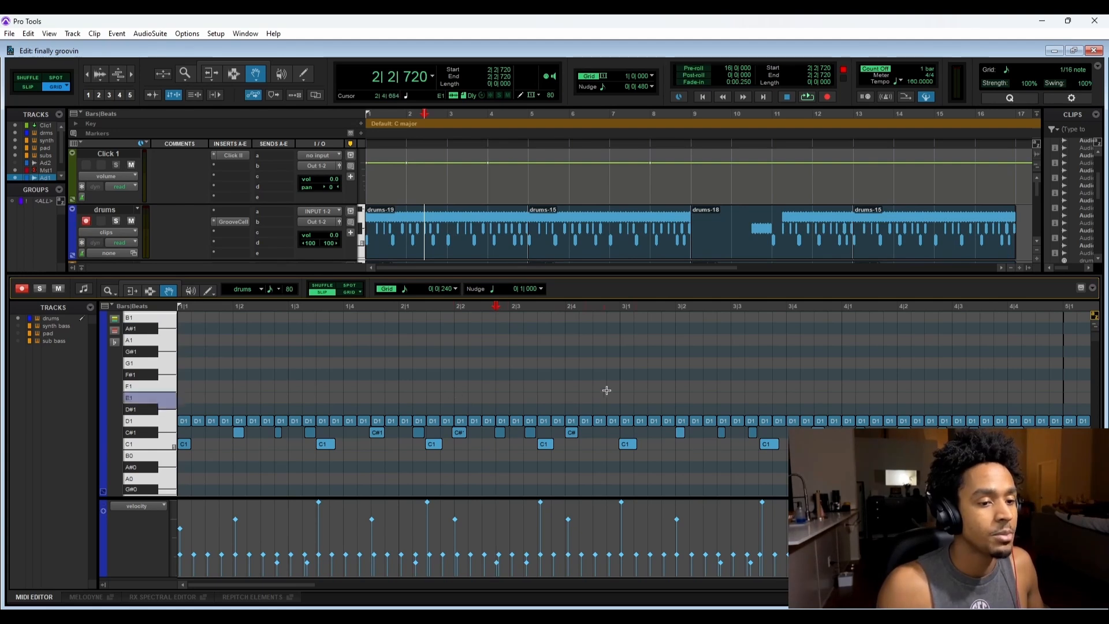
Audition the first three C#1 snare notes in bar 1 of the drums clip.
{"action": "left_click", "coordinate": [238, 432]}
{"action": "left_click", "coordinate": [278, 432]}
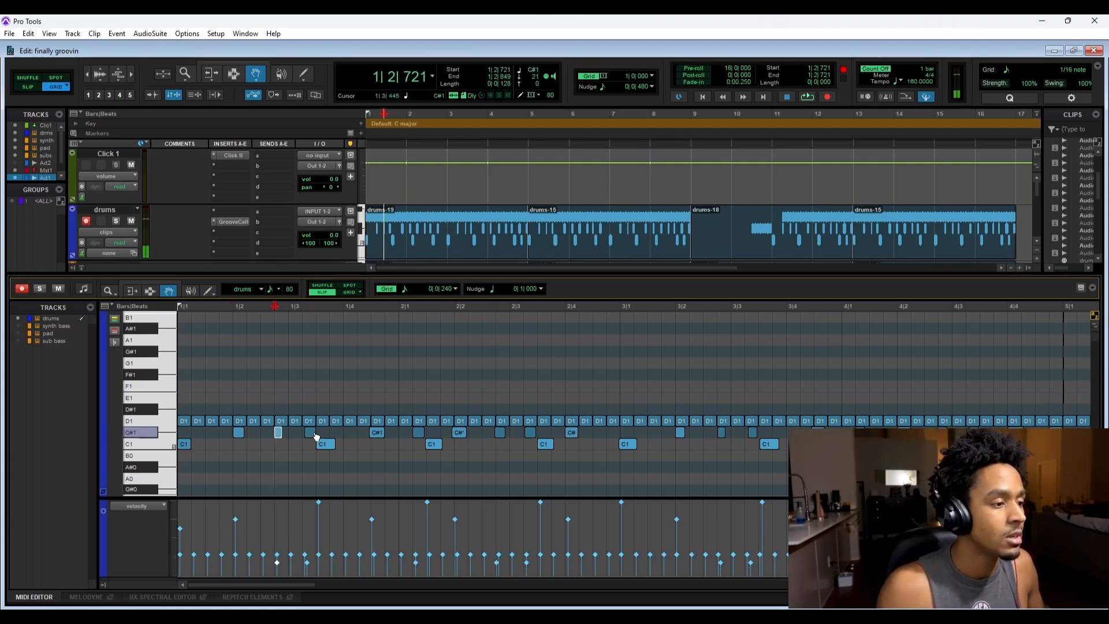
{"action": "left_click", "coordinate": [309, 432]}
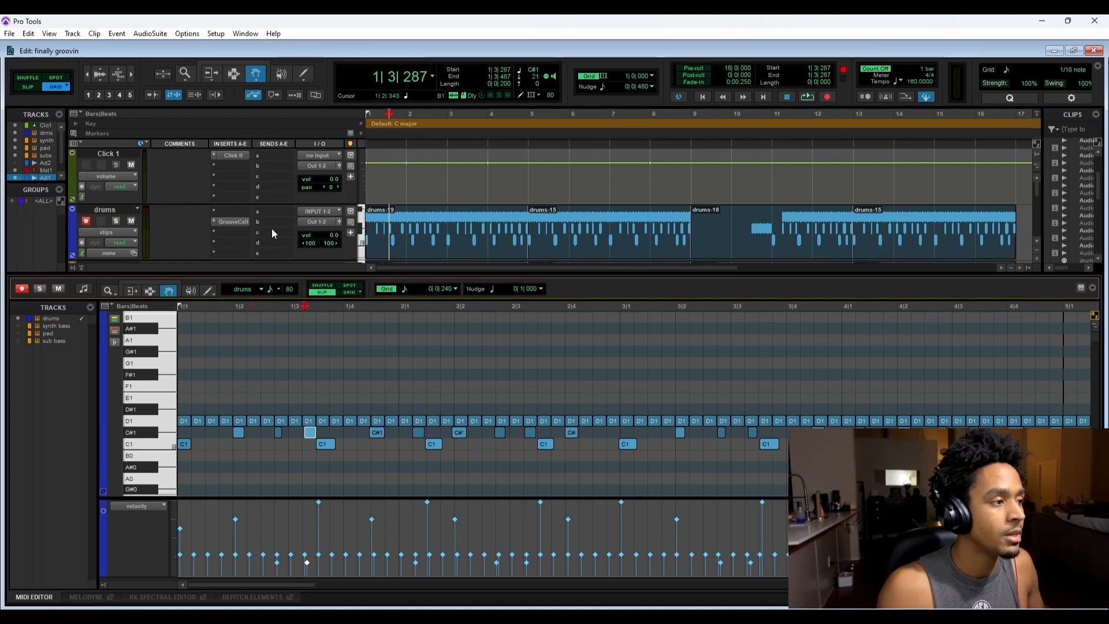
Solo the drums track and play back the drum pattern.
{"action": "left_click", "coordinate": [116, 221]}
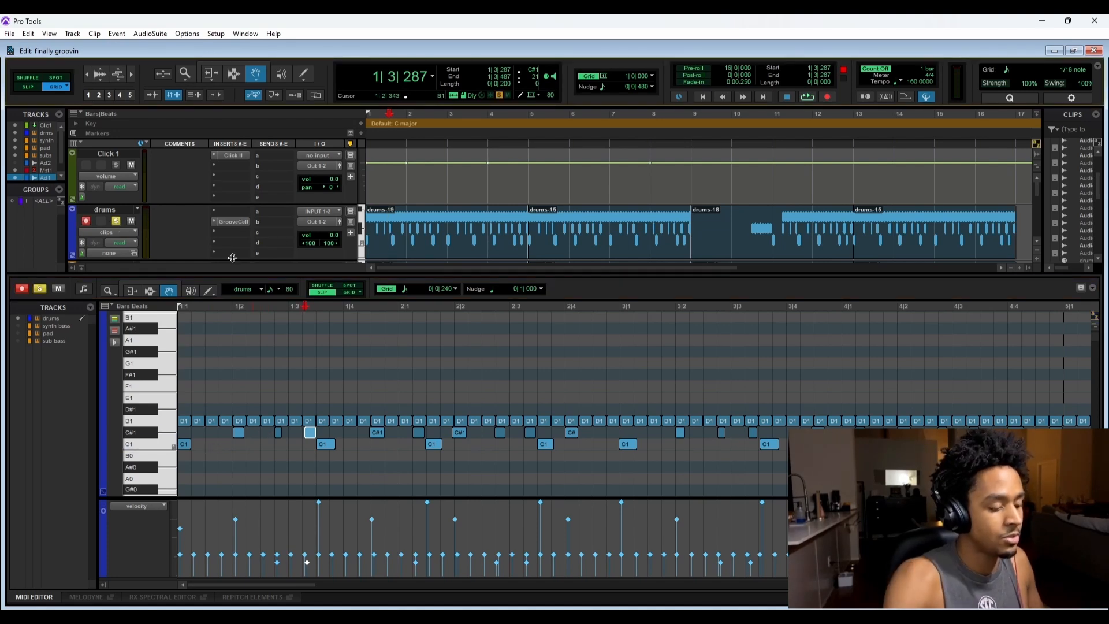
{"action": "key", "text": "space"}
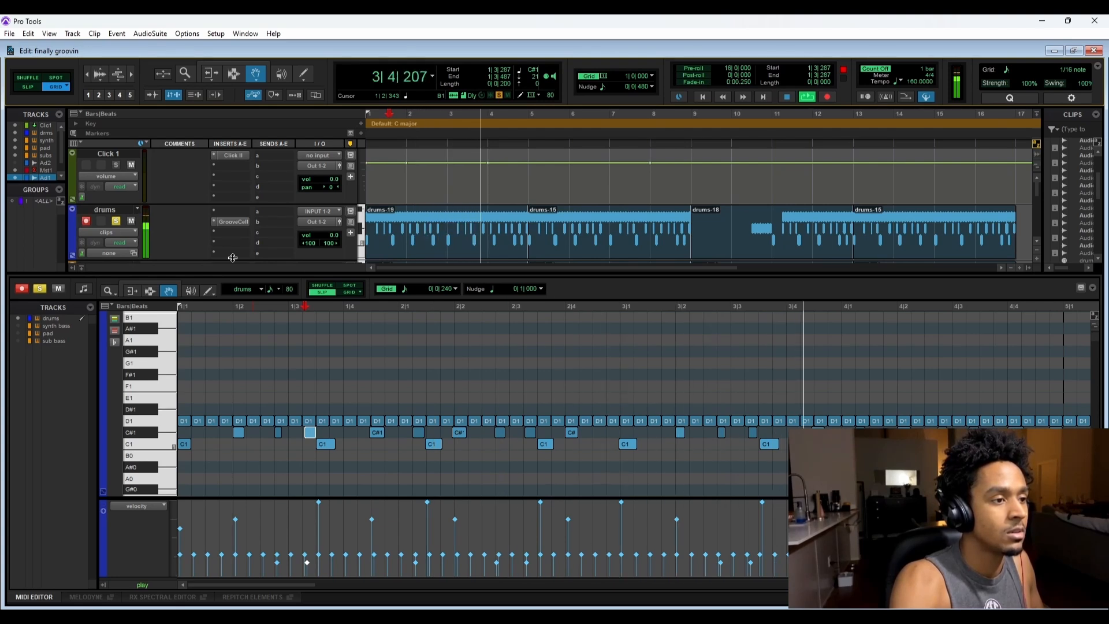
{"action": "key", "text": "space"}
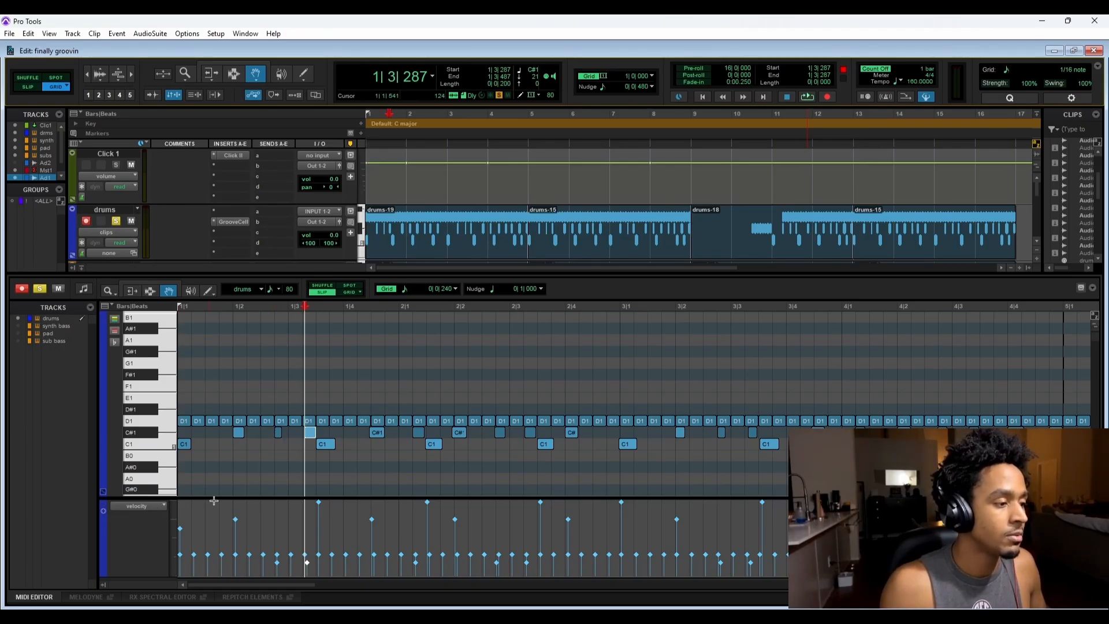
Examine the velocities of the C#1 note at 1|2|721 and of the C#1 roll starting at 10|3|000.
{"action": "left_click", "coordinate": [279, 435]}
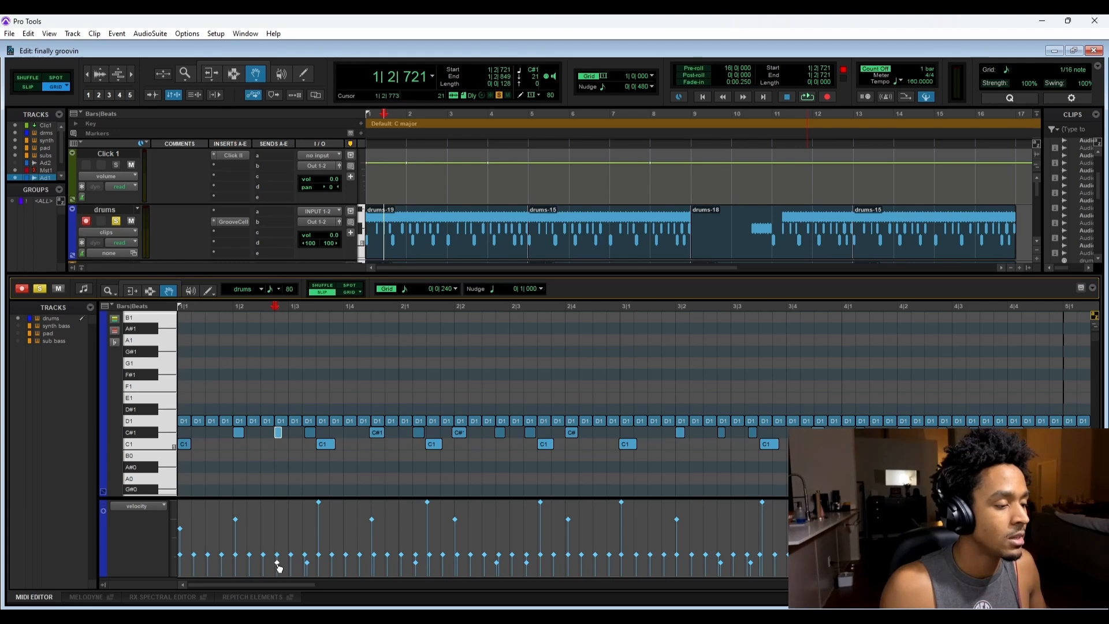
{"action": "left_click_drag", "start_coordinate": [279, 568], "coordinate": [278, 567]}
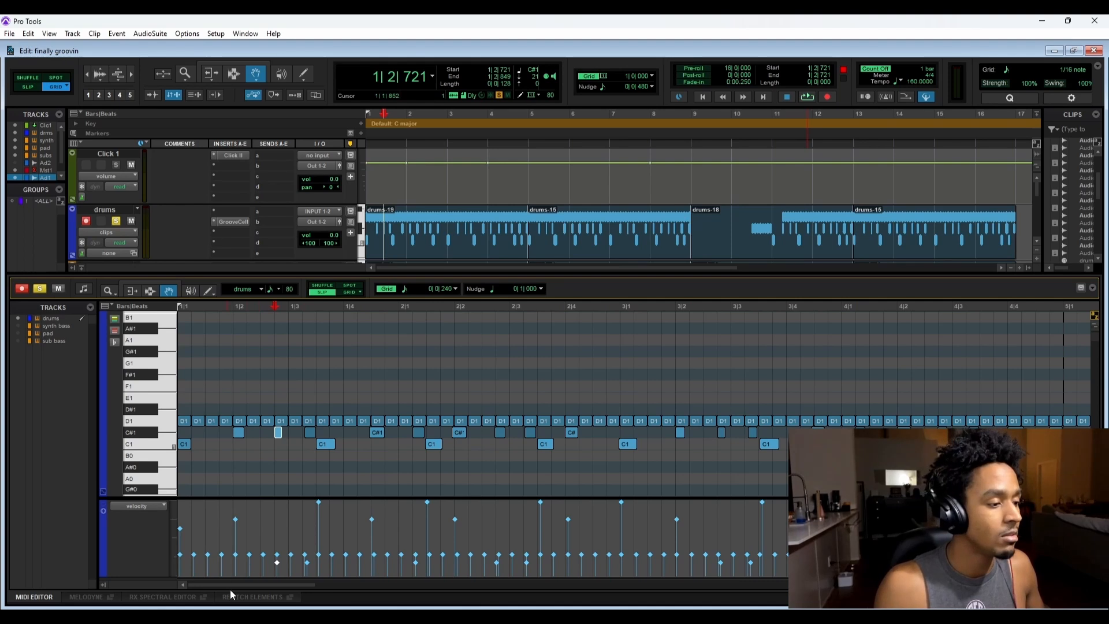
{"action": "left_click_drag", "start_coordinate": [234, 585], "coordinate": [478, 563]}
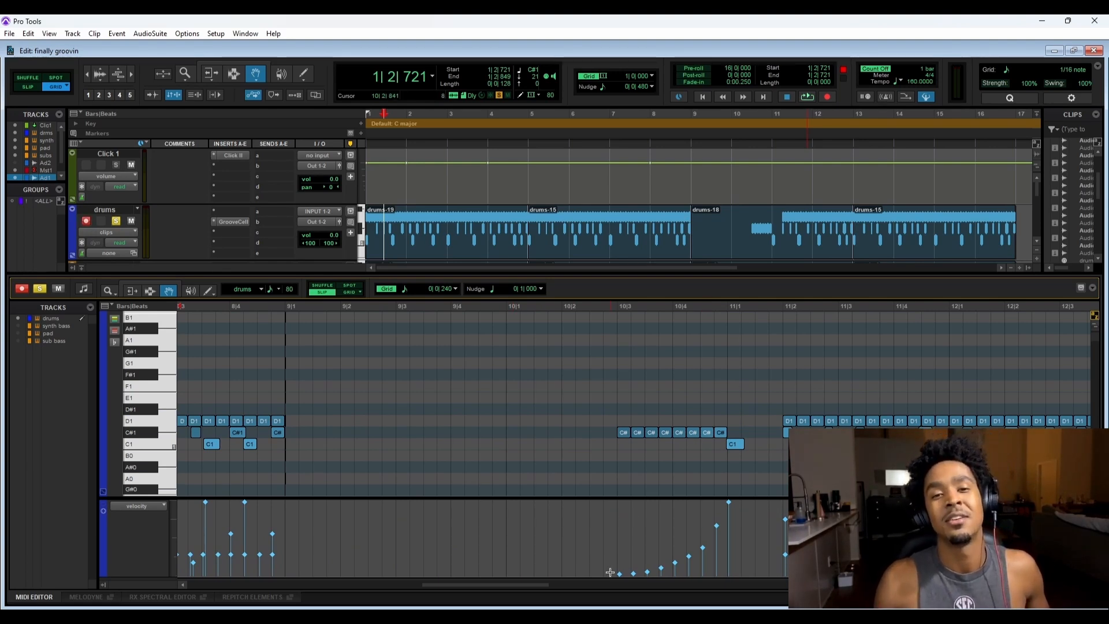
{"action": "left_click_drag", "start_coordinate": [601, 571], "coordinate": [748, 506]}
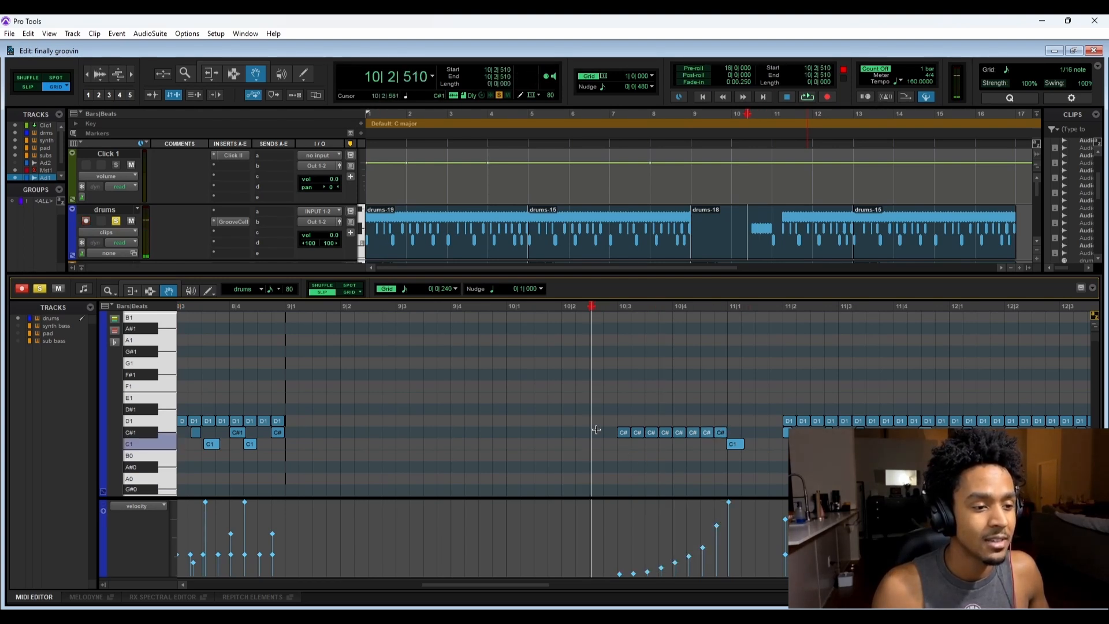
{"action": "left_click_drag", "start_coordinate": [605, 415], "coordinate": [726, 448]}
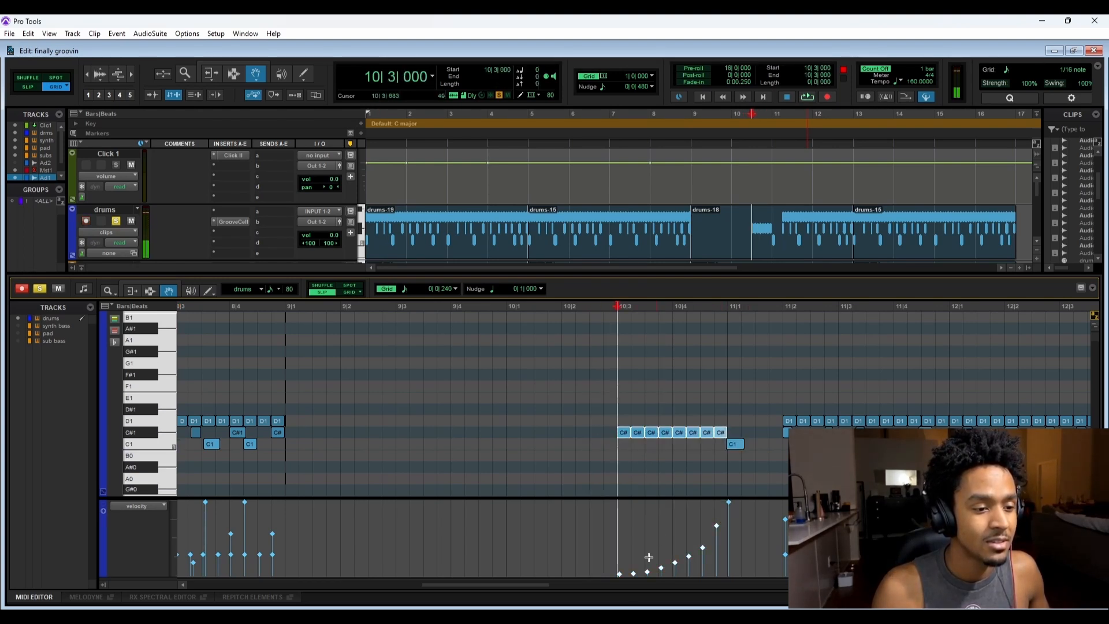
{"action": "right_click", "coordinate": [677, 433]}
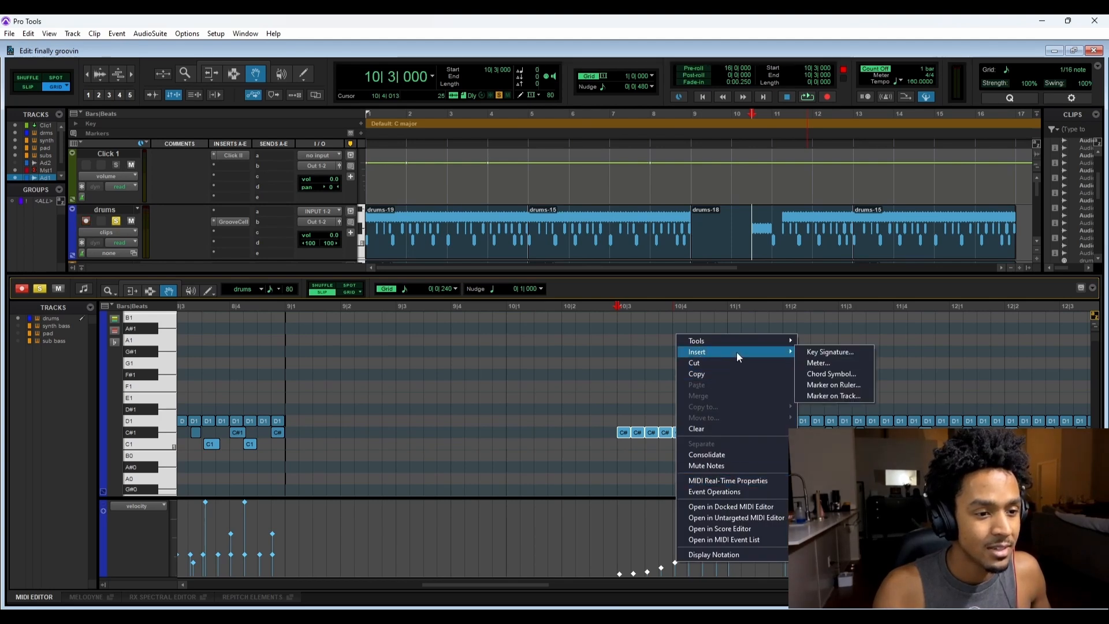
{"action": "mouse_move", "coordinate": [754, 341]}
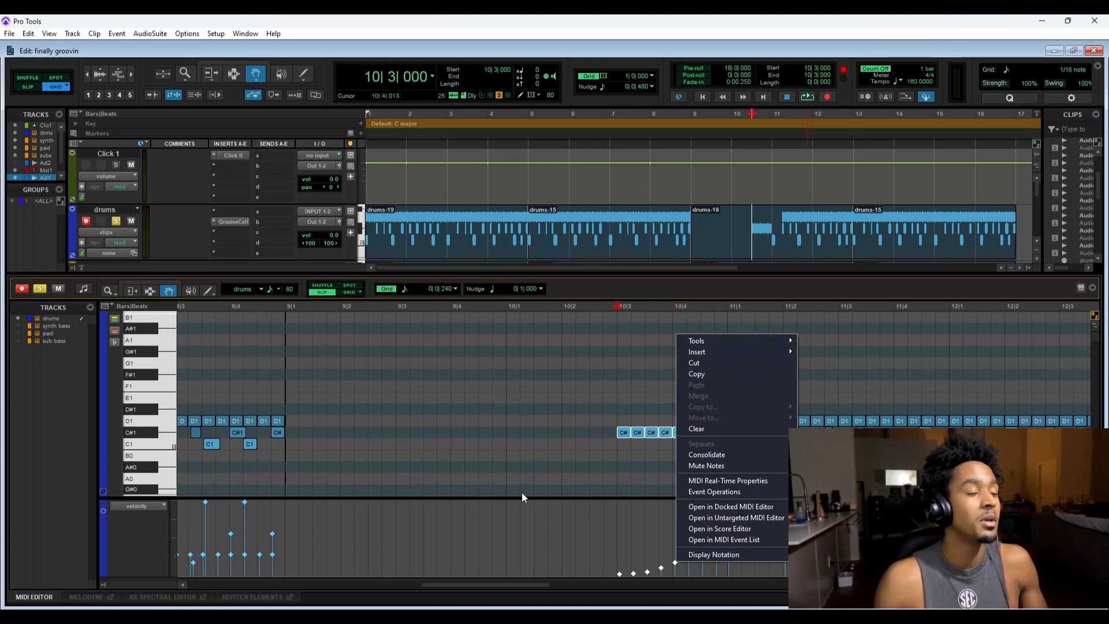
{"action": "left_click", "coordinate": [532, 545]}
{"action": "left_click", "coordinate": [531, 545]}
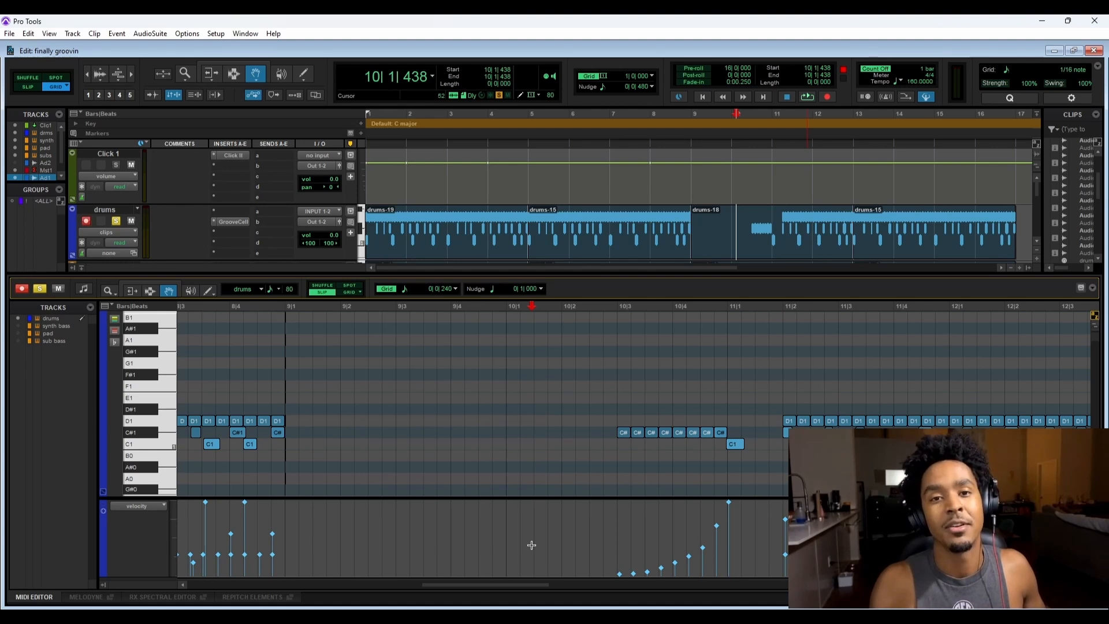
Clear the solo on the drums track and disarm it from recording.
{"action": "key", "text": "shift+s"}
{"action": "scroll", "coordinate": [178, 168], "scroll_direction": "down", "scroll_amount": 1}
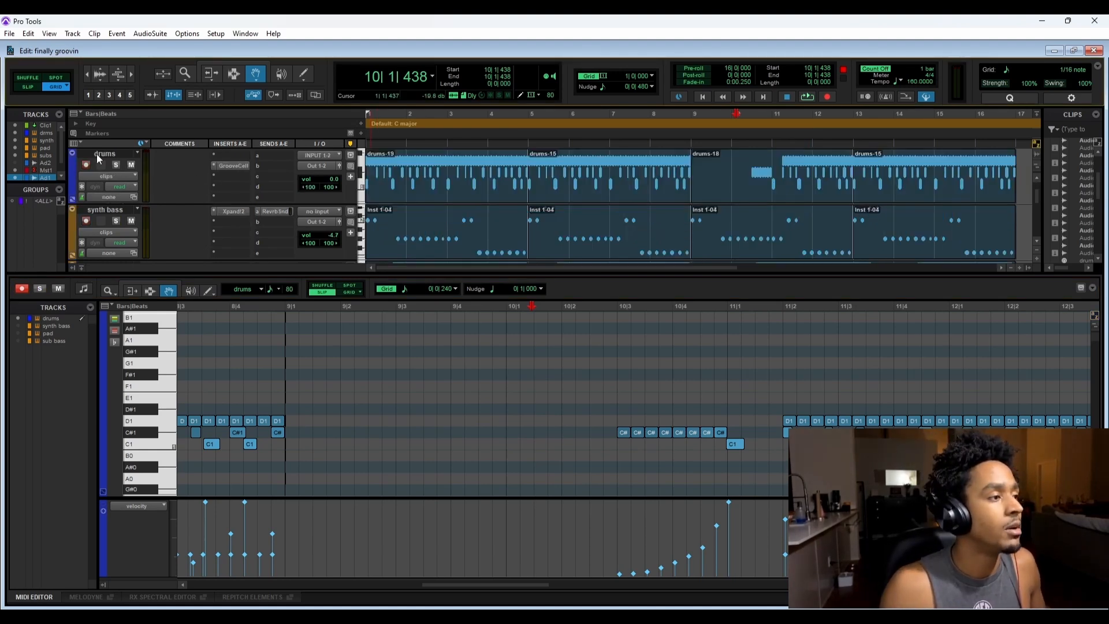
{"action": "left_click", "coordinate": [85, 166]}
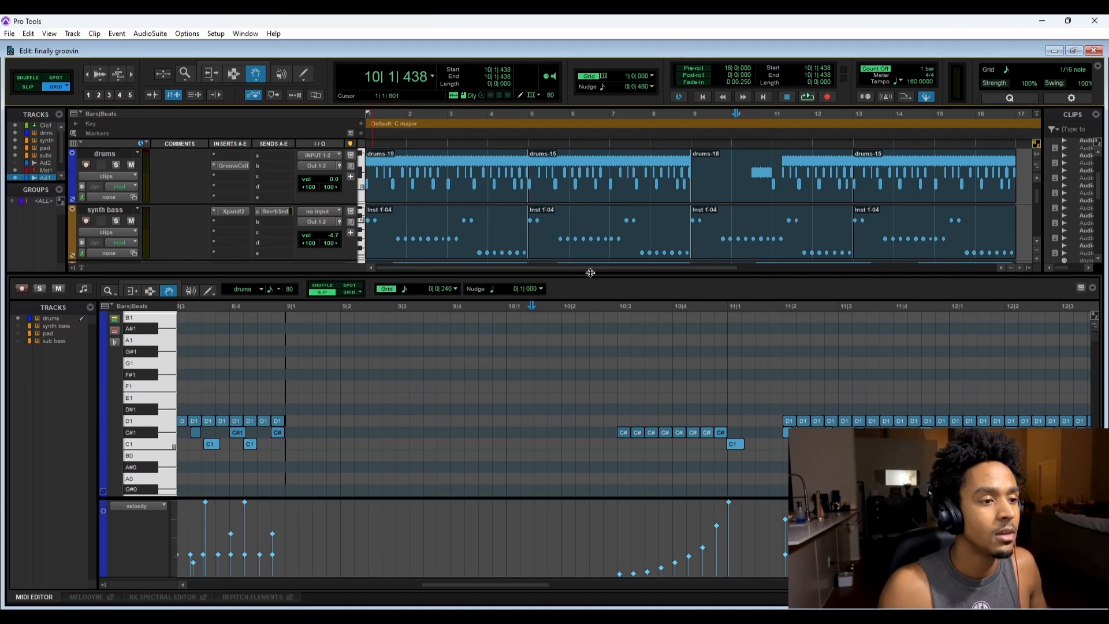
Enlarge the track area above the MIDI editor, solo the synth bass track and play it back.
{"action": "left_click_drag", "start_coordinate": [589, 274], "coordinate": [585, 437]}
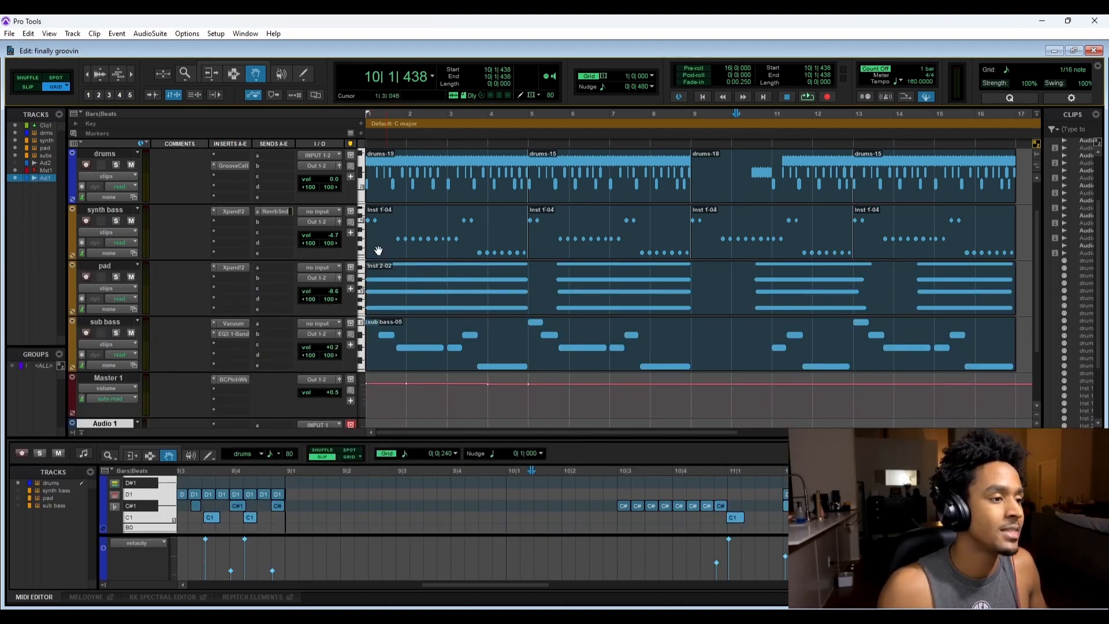
{"action": "left_click", "coordinate": [115, 221]}
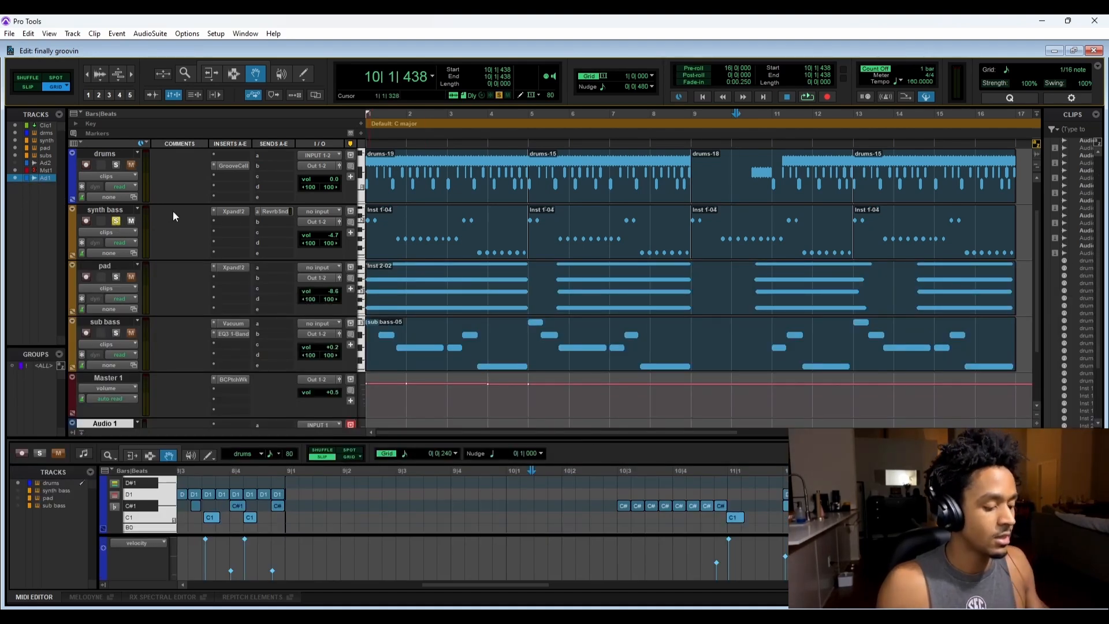
{"action": "key", "text": "space"}
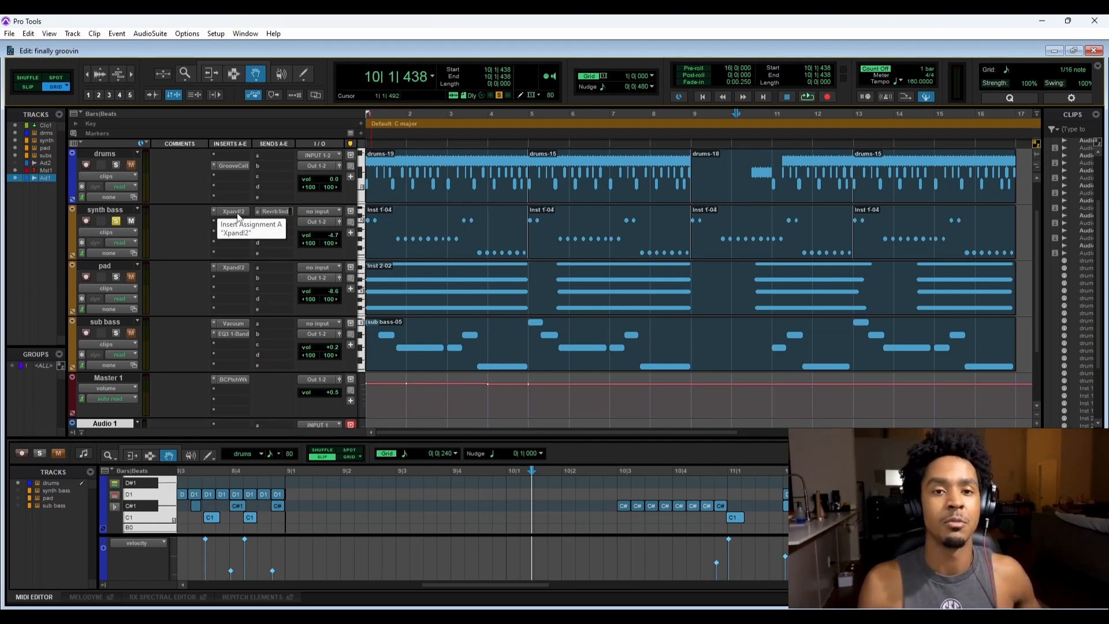
View the Blue Cat's PatchWork plug-in on the Master 1 track and close its window.
{"action": "left_click", "coordinate": [230, 381]}
{"action": "left_click", "coordinate": [629, 375]}
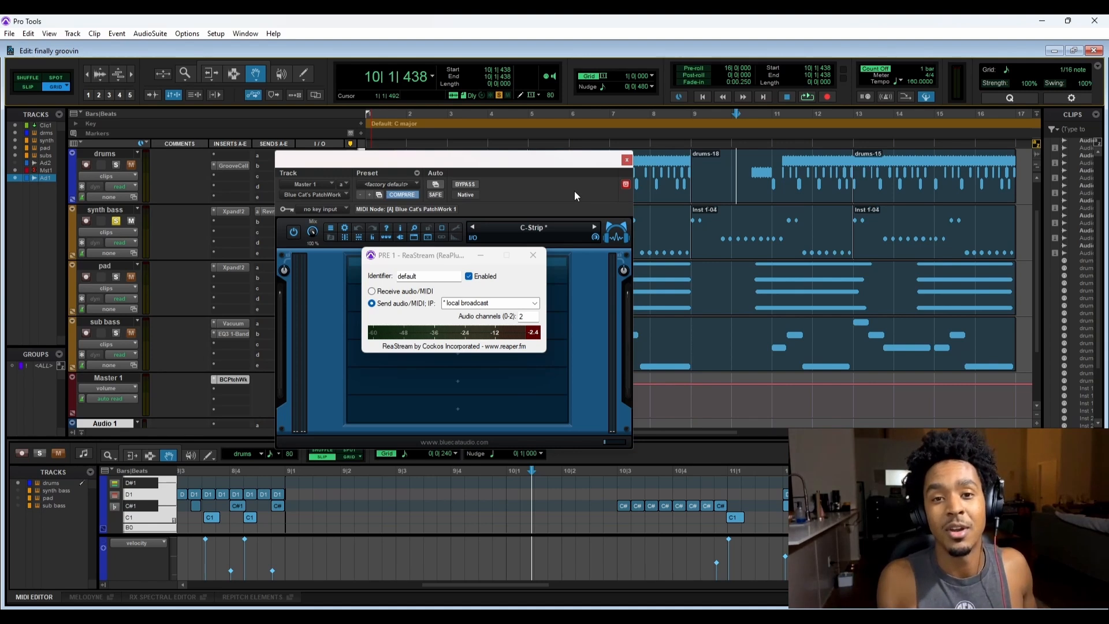
{"action": "left_click", "coordinate": [627, 160]}
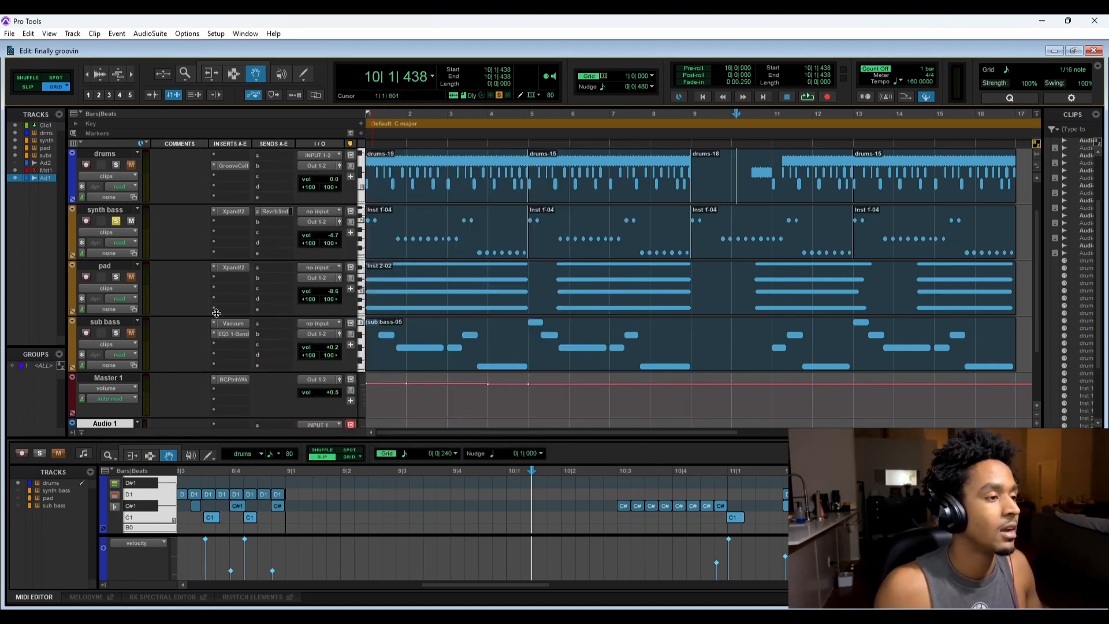
View the Xpand!2 instrument on the synth bass track and close its window.
{"action": "scroll", "coordinate": [228, 308], "scroll_direction": "up", "scroll_amount": 2}
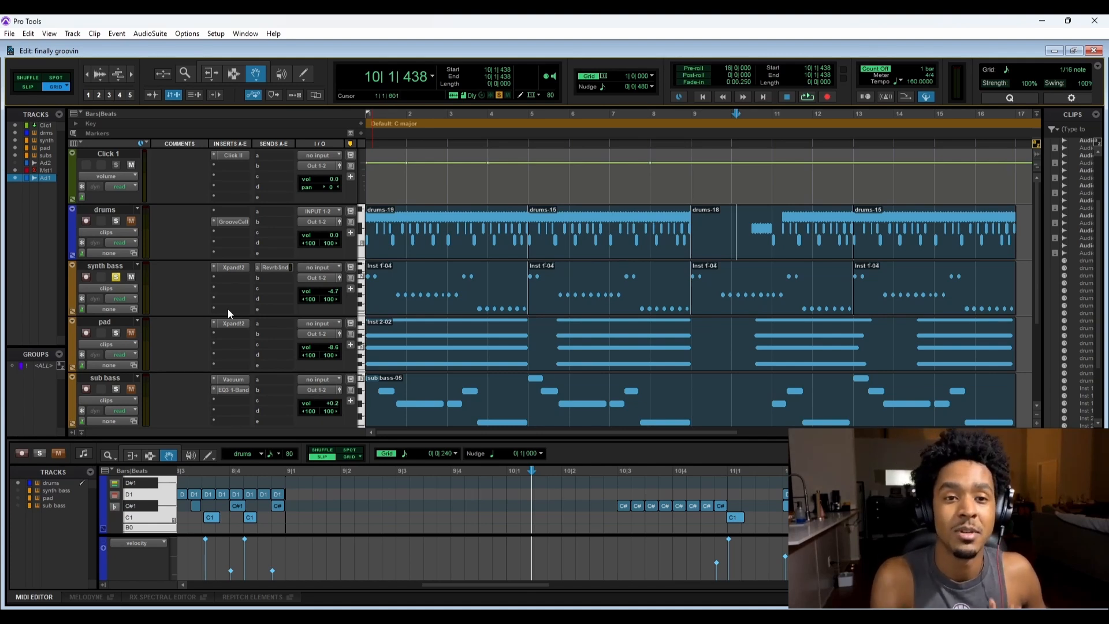
{"action": "left_click", "coordinate": [233, 271]}
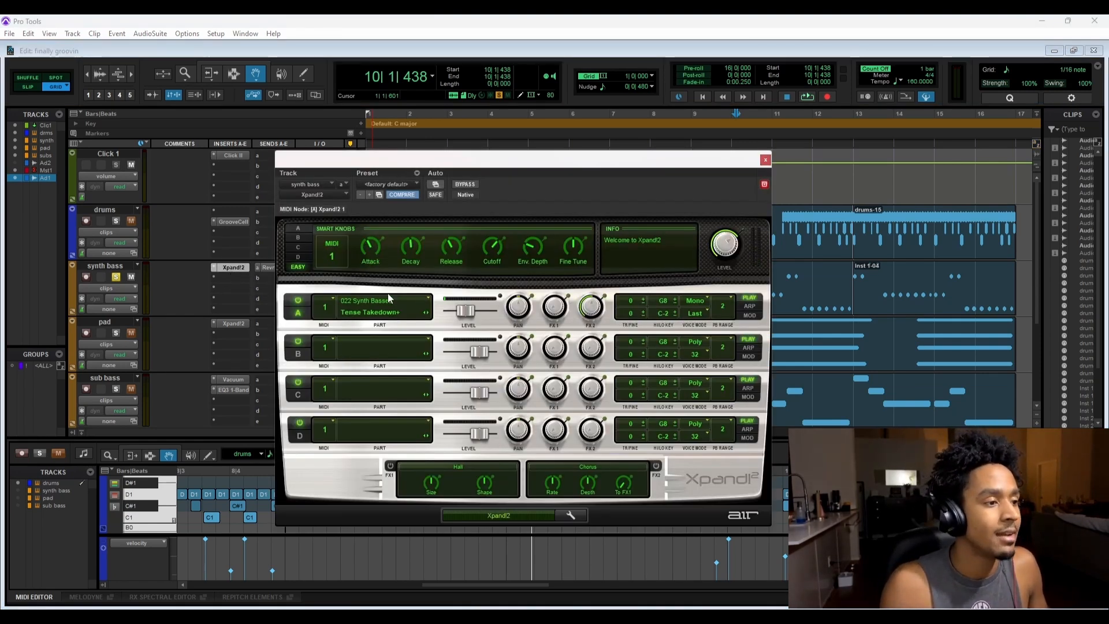
{"action": "left_click", "coordinate": [766, 159]}
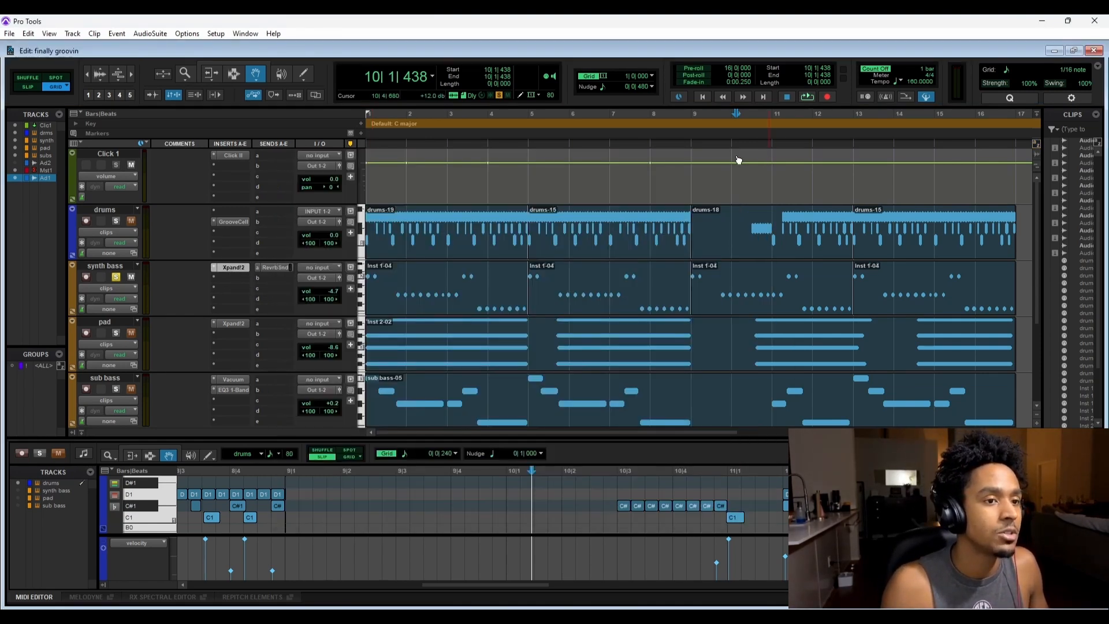
Look through the multichannel instrument plug-ins available for an empty insert slot on the synth bass track.
{"action": "left_click", "coordinate": [233, 281]}
{"action": "mouse_move", "coordinate": [280, 312]}
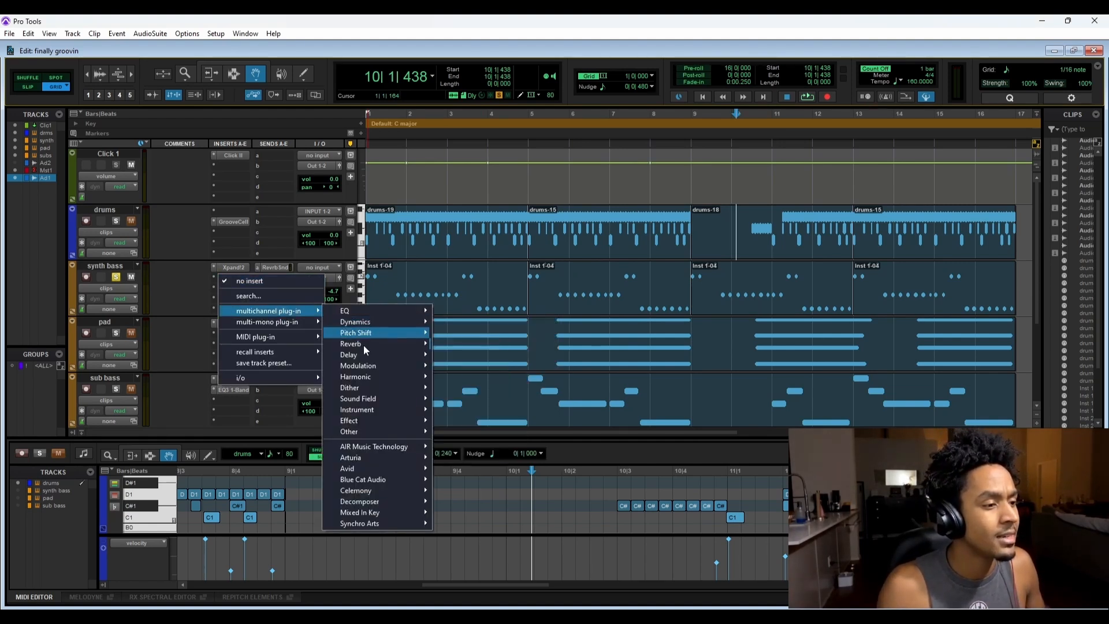
{"action": "mouse_move", "coordinate": [370, 409]}
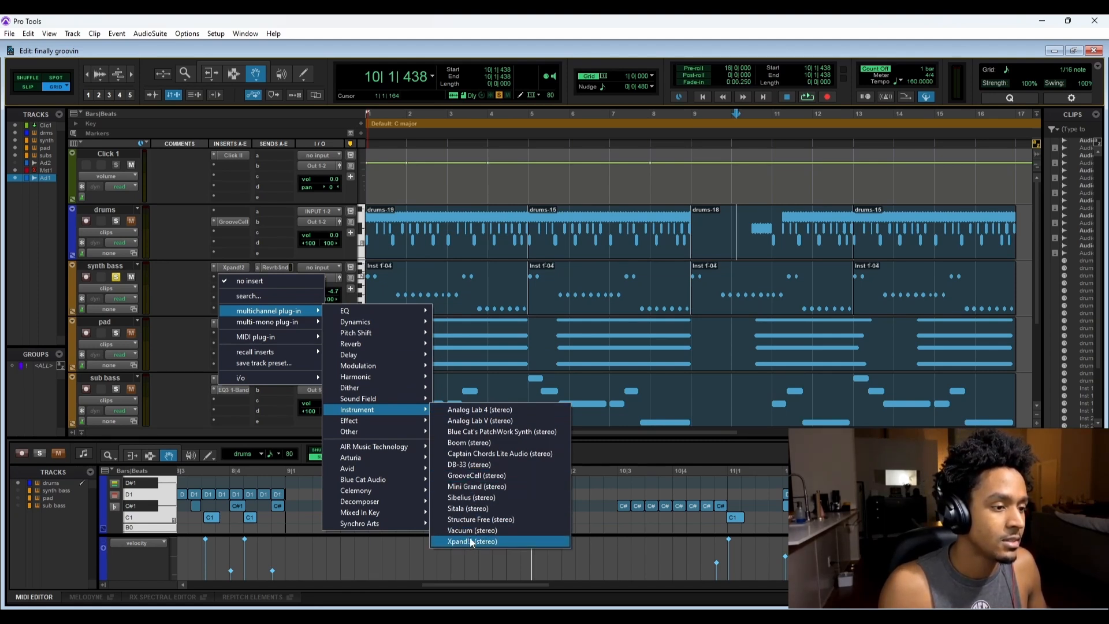
{"action": "left_click", "coordinate": [193, 414]}
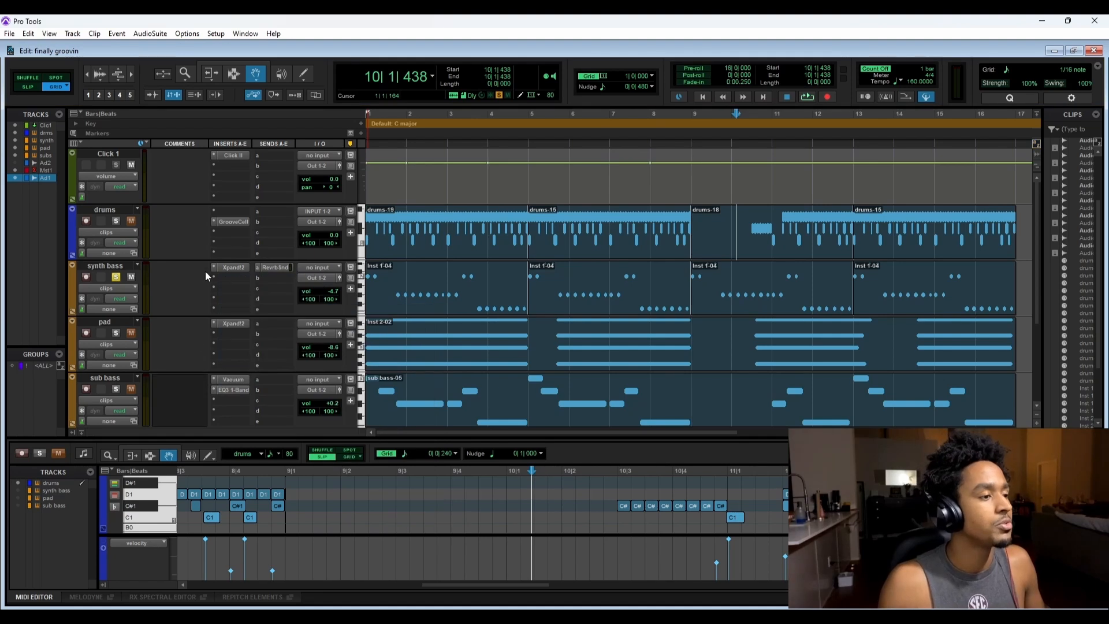
Open Xpand!2 on the synth bass track and browse the sound categories for part A, including the Pad Layers sounds.
{"action": "left_click", "coordinate": [237, 268]}
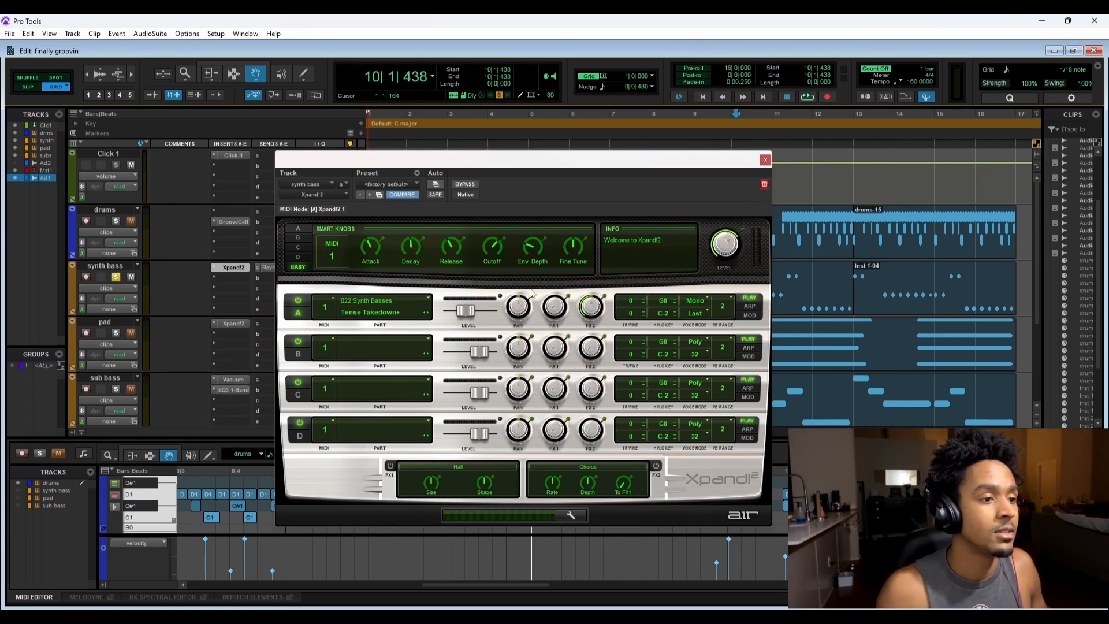
{"action": "left_click", "coordinate": [392, 304]}
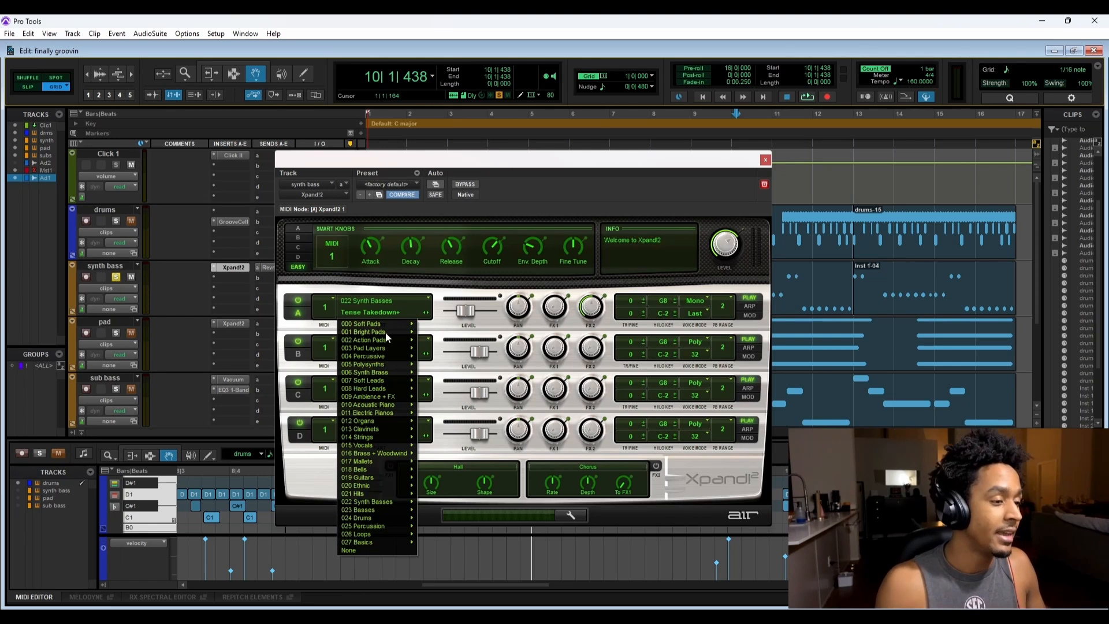
{"action": "mouse_move", "coordinate": [390, 487]}
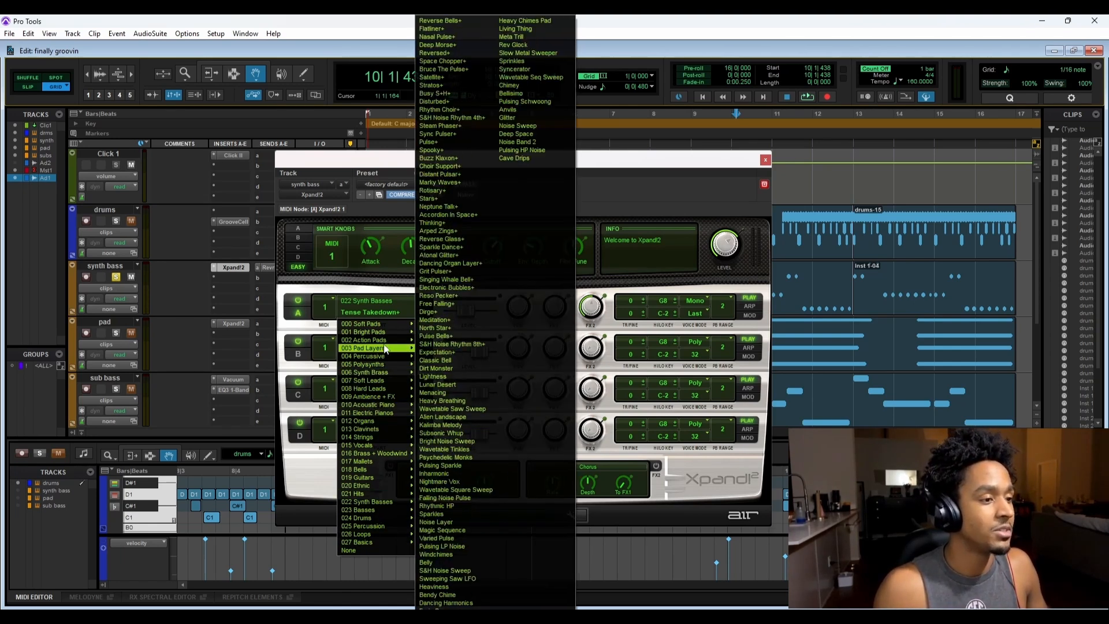
{"action": "mouse_move", "coordinate": [385, 344]}
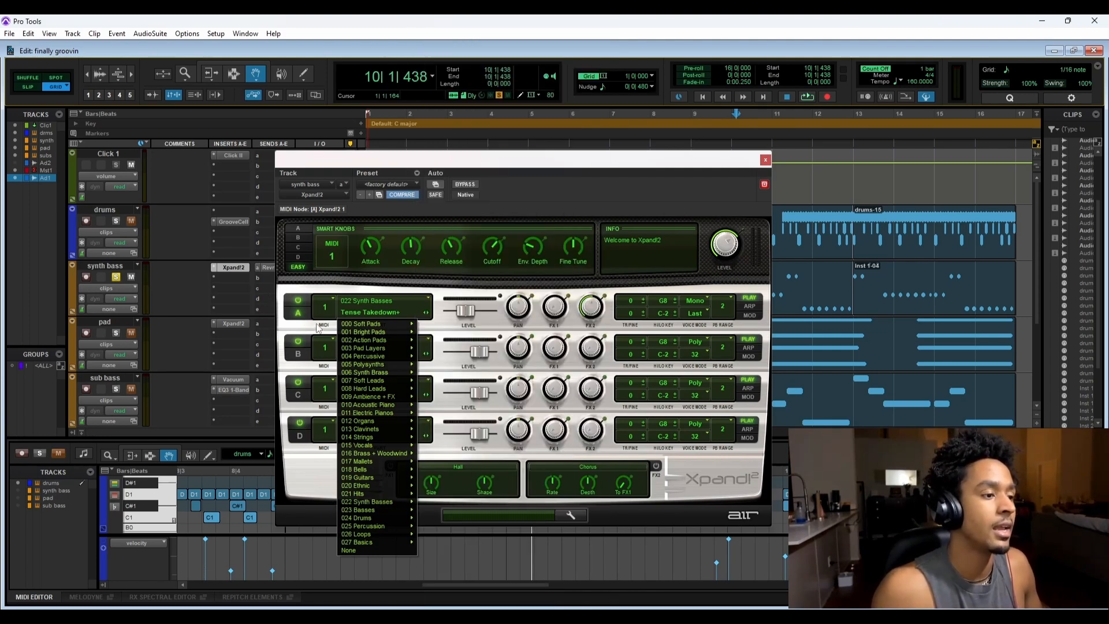
{"action": "left_click", "coordinate": [325, 289]}
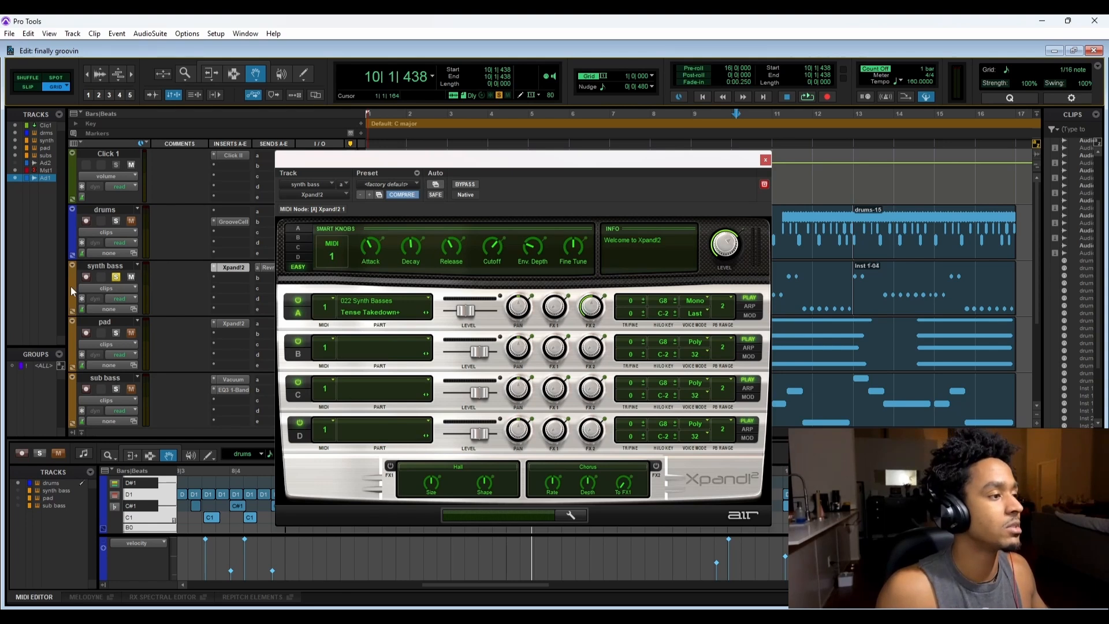
Arm the synth bass track for recording and close the Xpand!2 window.
{"action": "left_click", "coordinate": [85, 277]}
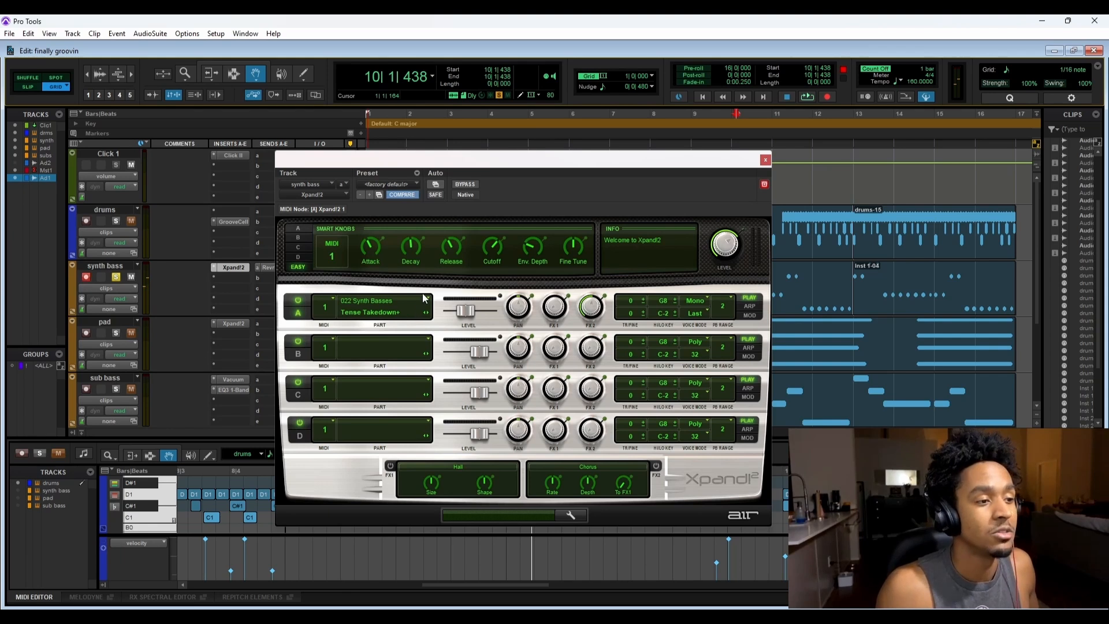
{"action": "left_click", "coordinate": [765, 161]}
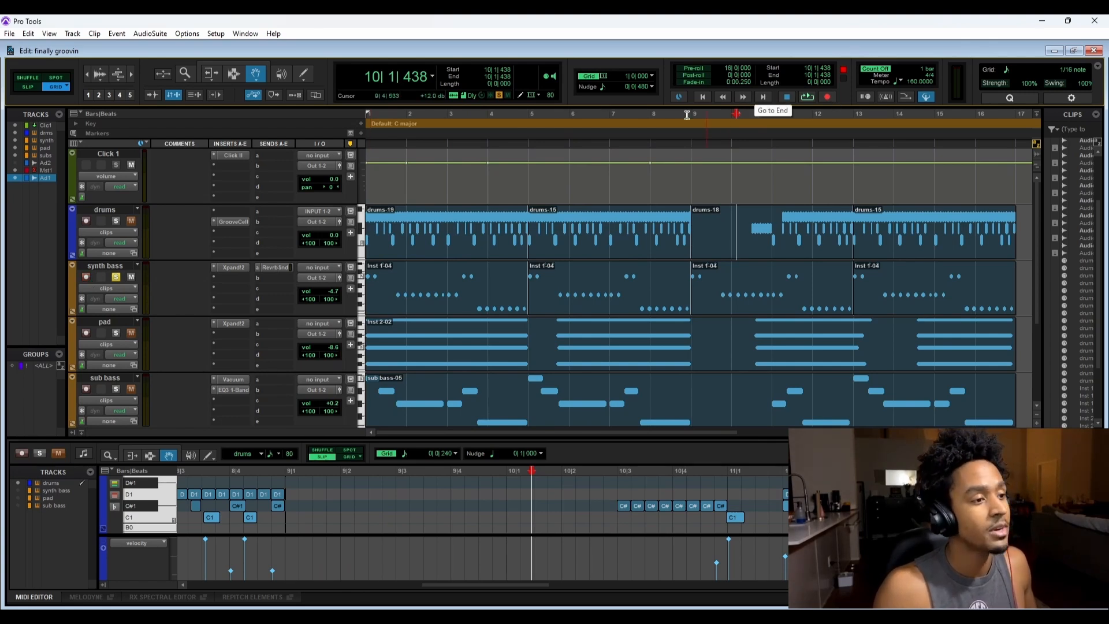
Open the first synth bass clip in the MIDI Editor and enlarge the docked MIDI editor area.
{"action": "right_click", "coordinate": [407, 280]}
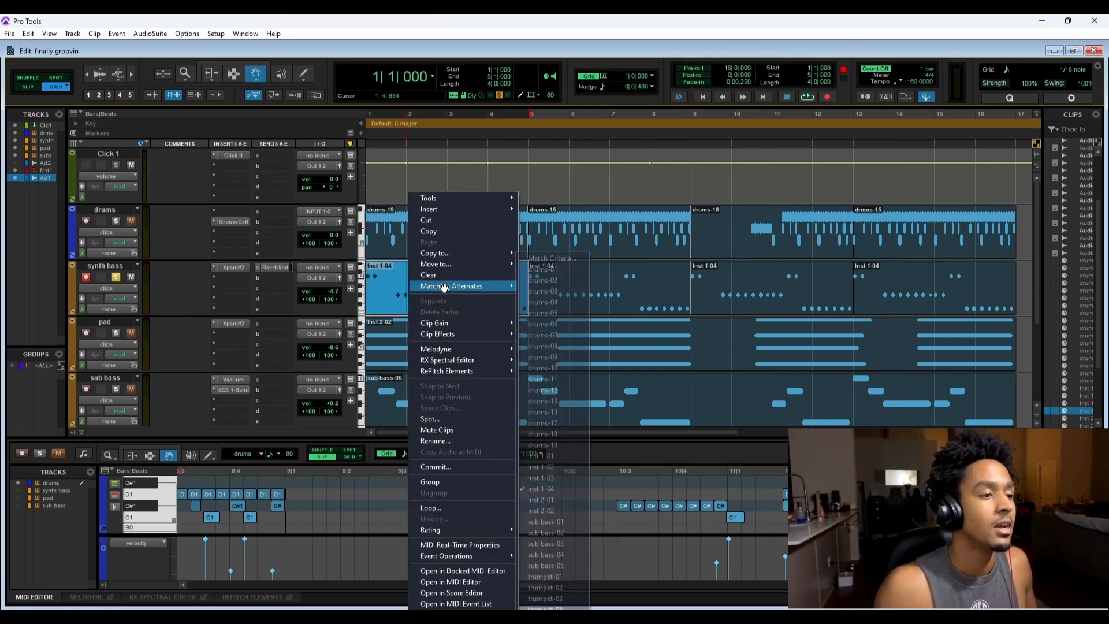
{"action": "left_click", "coordinate": [459, 582]}
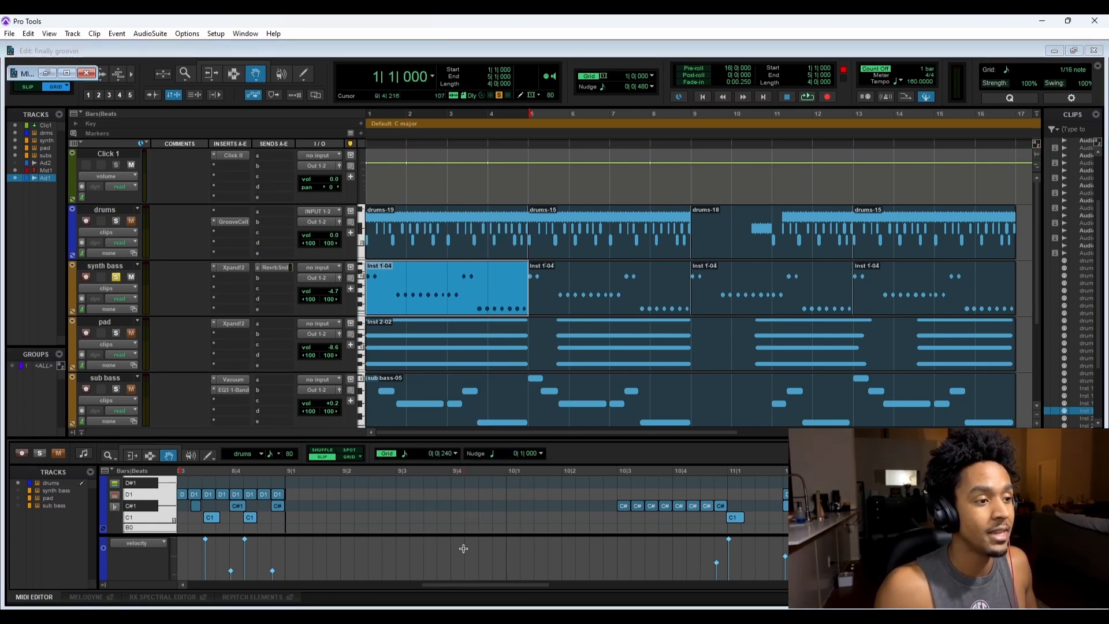
{"action": "scroll", "coordinate": [356, 490], "scroll_direction": "down", "scroll_amount": 10}
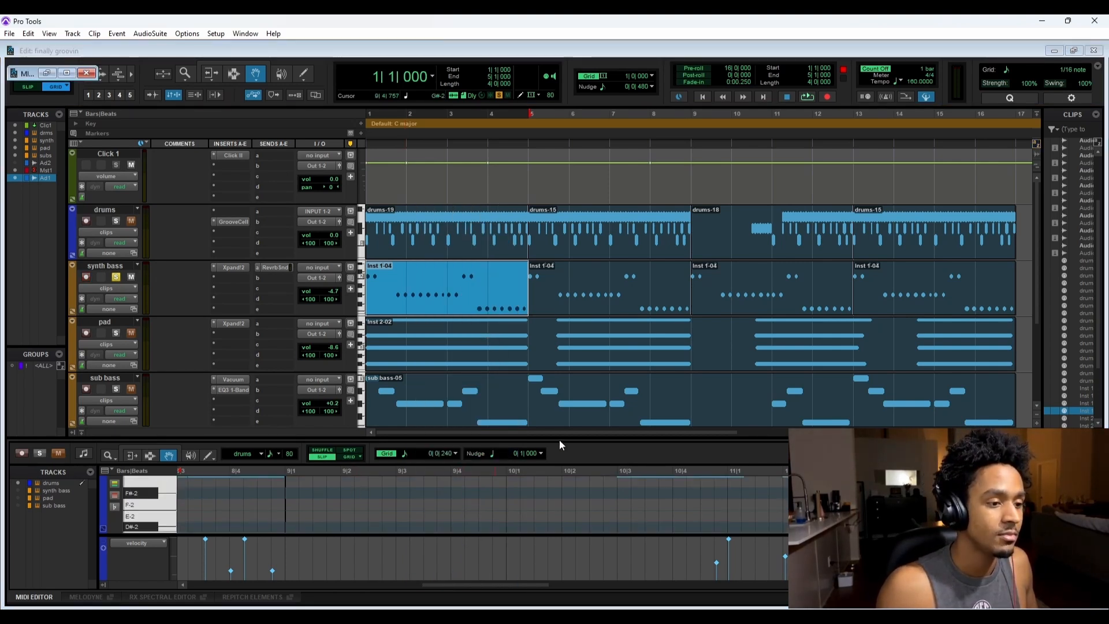
{"action": "left_click_drag", "start_coordinate": [559, 442], "coordinate": [560, 283]}
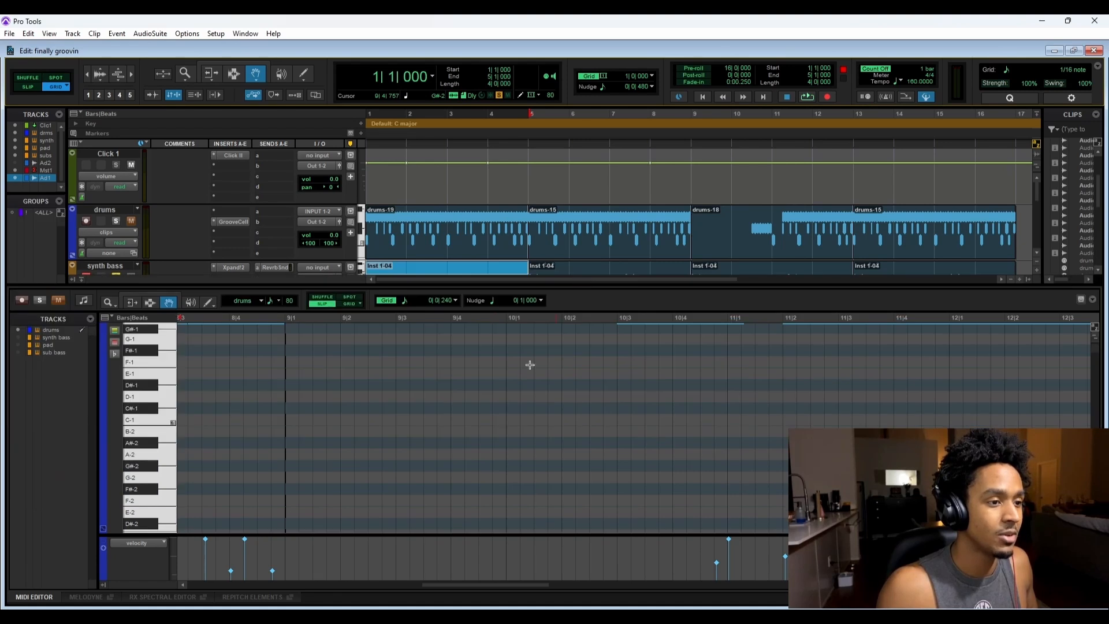
Display the notes of the first synth bass clip in the docked MIDI editor instead of the drum notes.
{"action": "scroll", "coordinate": [250, 376], "scroll_direction": "up", "scroll_amount": 10}
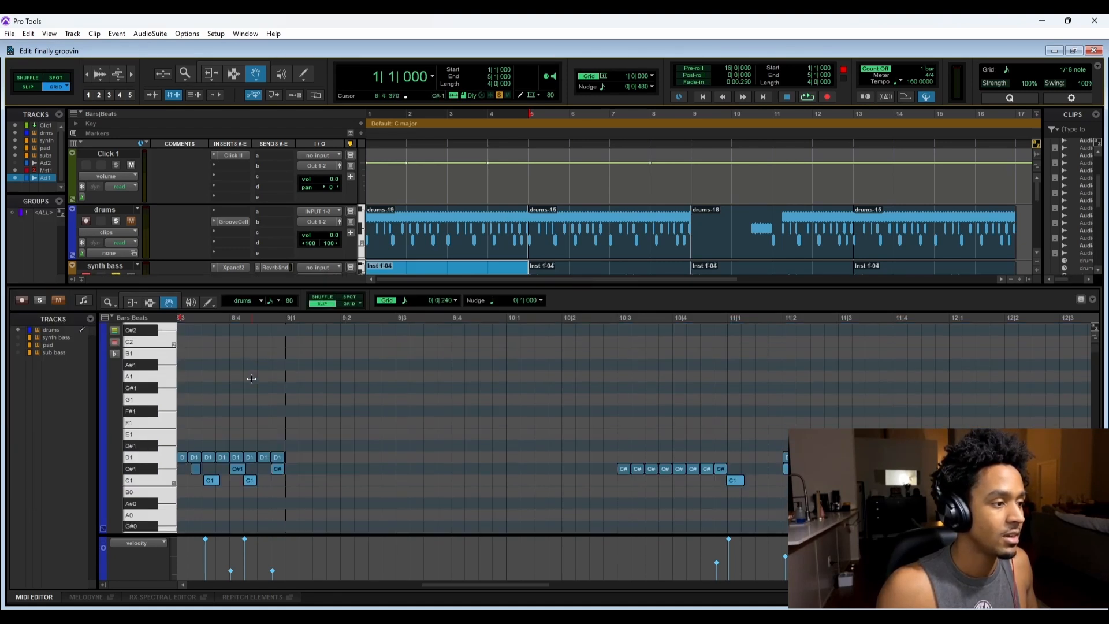
{"action": "scroll", "coordinate": [251, 378], "scroll_direction": "up", "scroll_amount": 5}
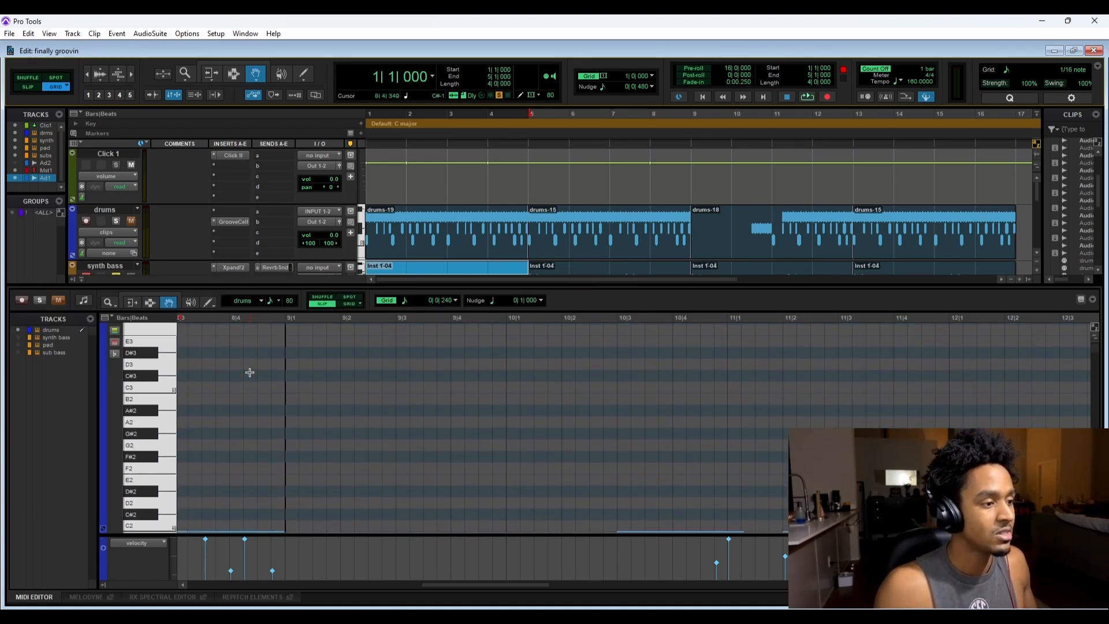
{"action": "scroll", "coordinate": [249, 372], "scroll_direction": "down", "scroll_amount": 5}
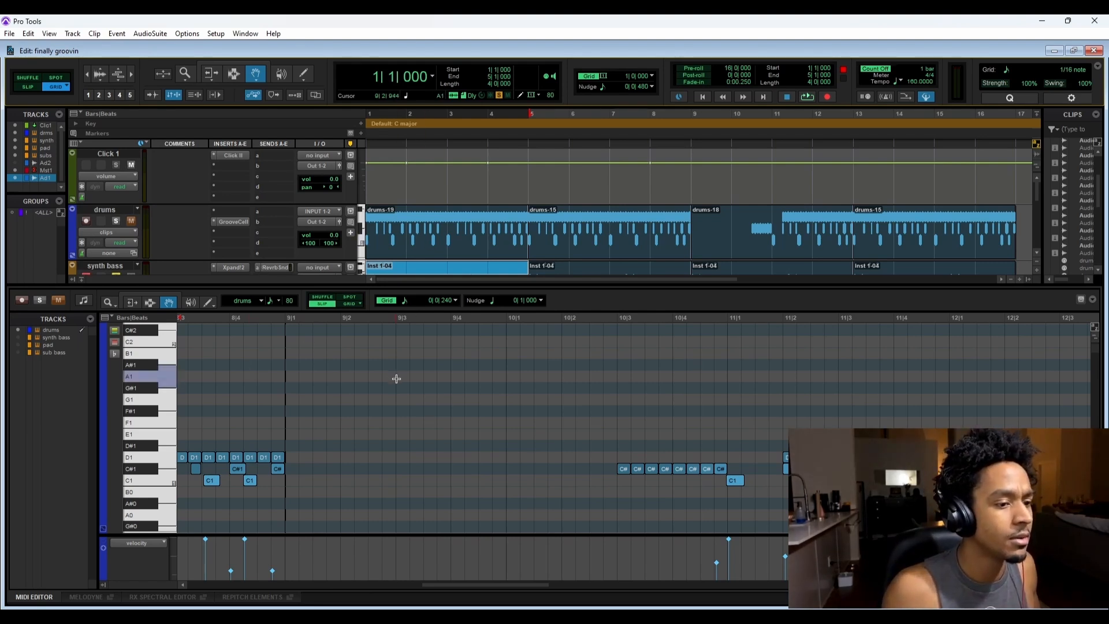
{"action": "scroll", "coordinate": [396, 378], "scroll_direction": "up", "scroll_amount": 20}
{"action": "left_click", "coordinate": [470, 222]}
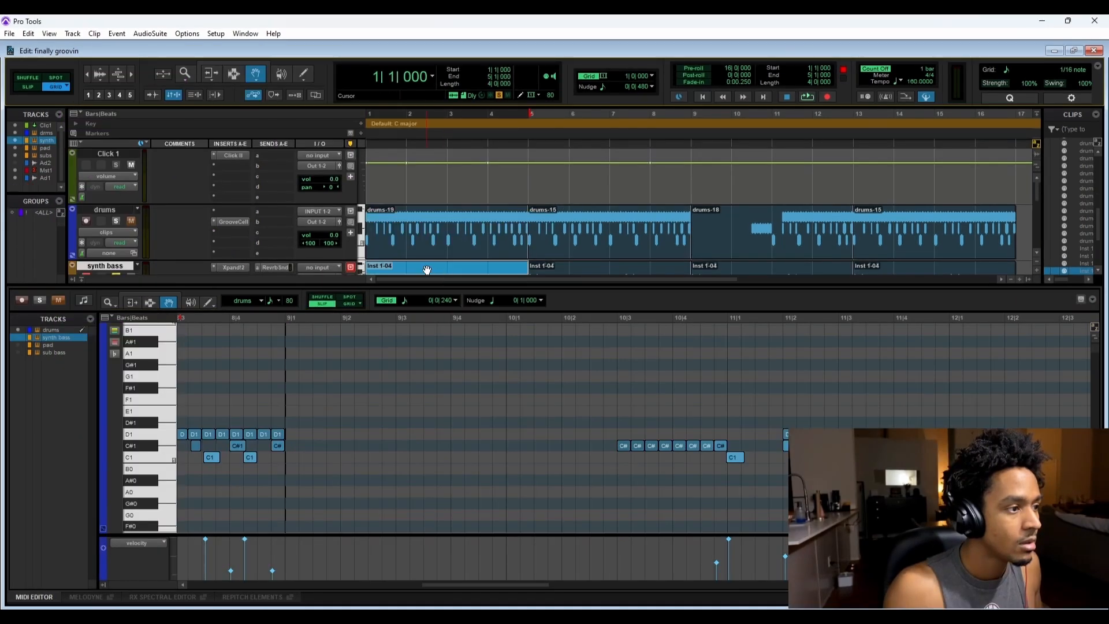
{"action": "left_click", "coordinate": [423, 270]}
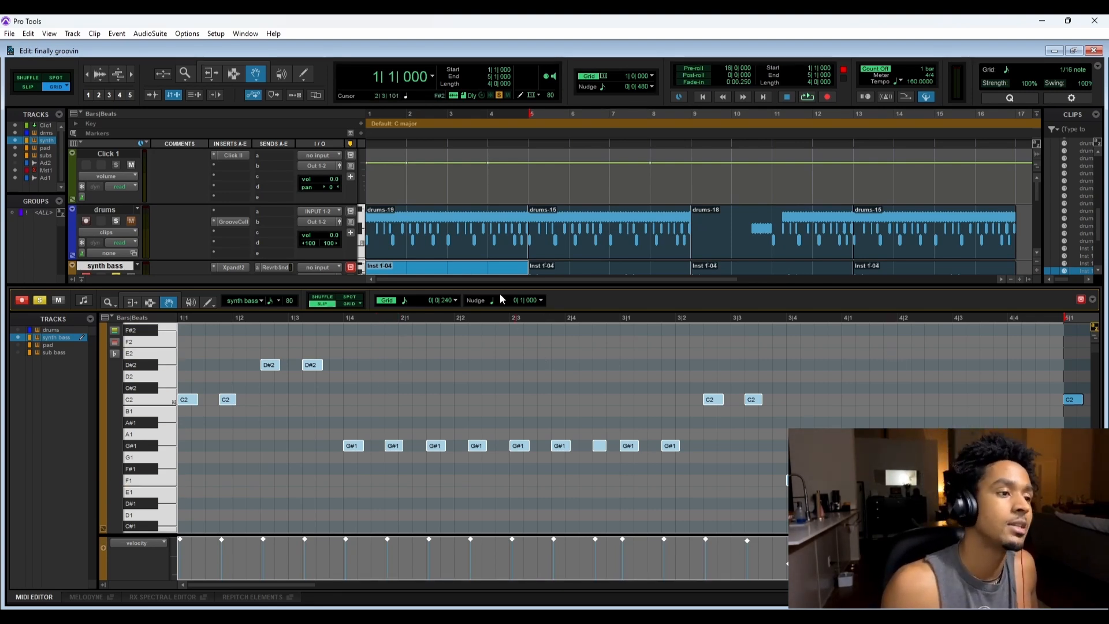
Reduce the height of the docked MIDI editor and disarm the synth bass track.
{"action": "scroll", "coordinate": [507, 253], "scroll_direction": "down", "scroll_amount": 1}
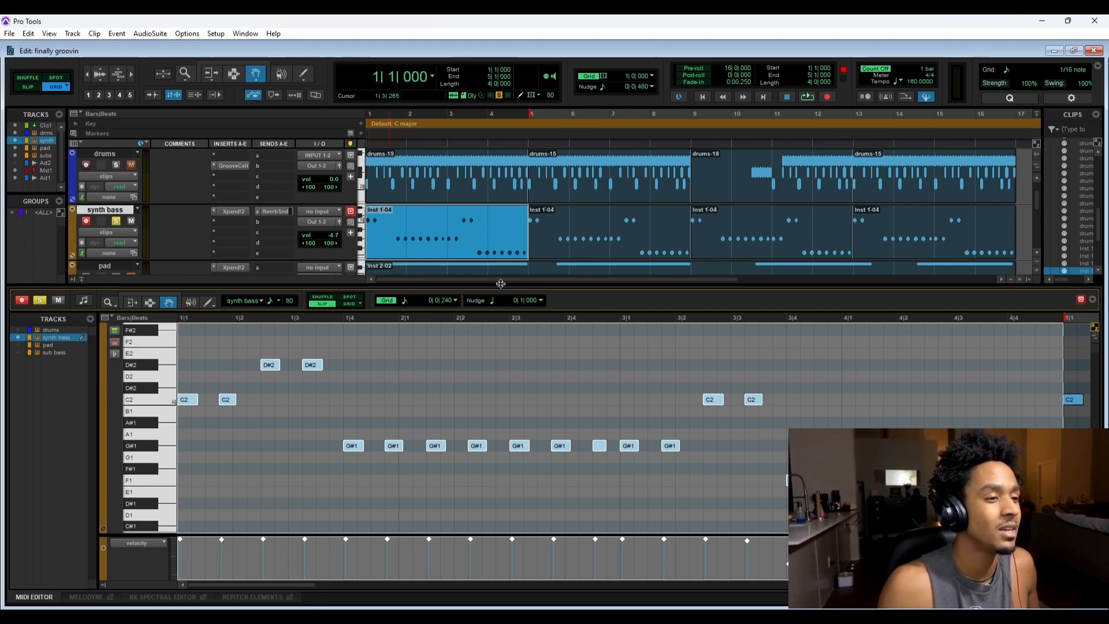
{"action": "left_click_drag", "start_coordinate": [500, 320], "coordinate": [490, 416]}
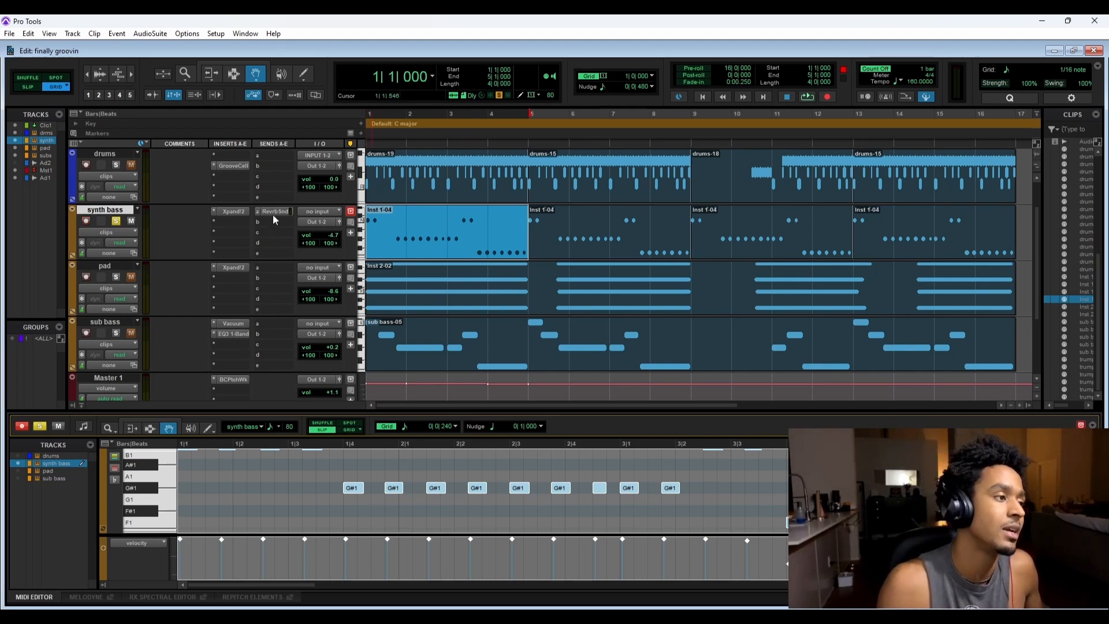
{"action": "left_click", "coordinate": [89, 220]}
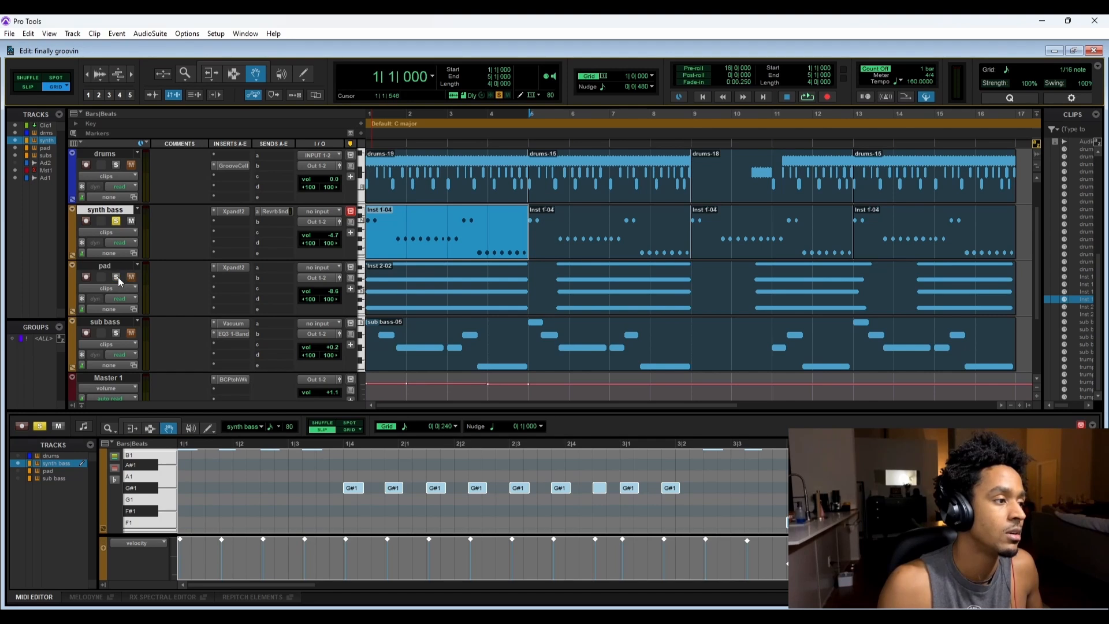
Open Xpand!2 on the pad track and browse the sound categories for part A, including the Pad Layers sounds.
{"action": "left_click", "coordinate": [238, 269]}
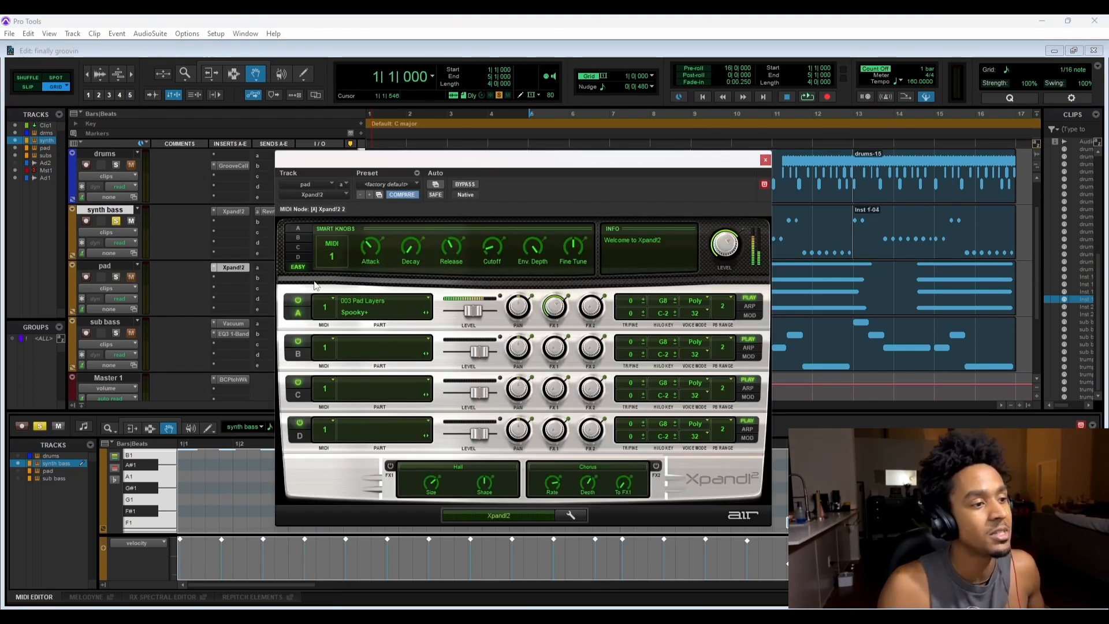
{"action": "left_click", "coordinate": [372, 301]}
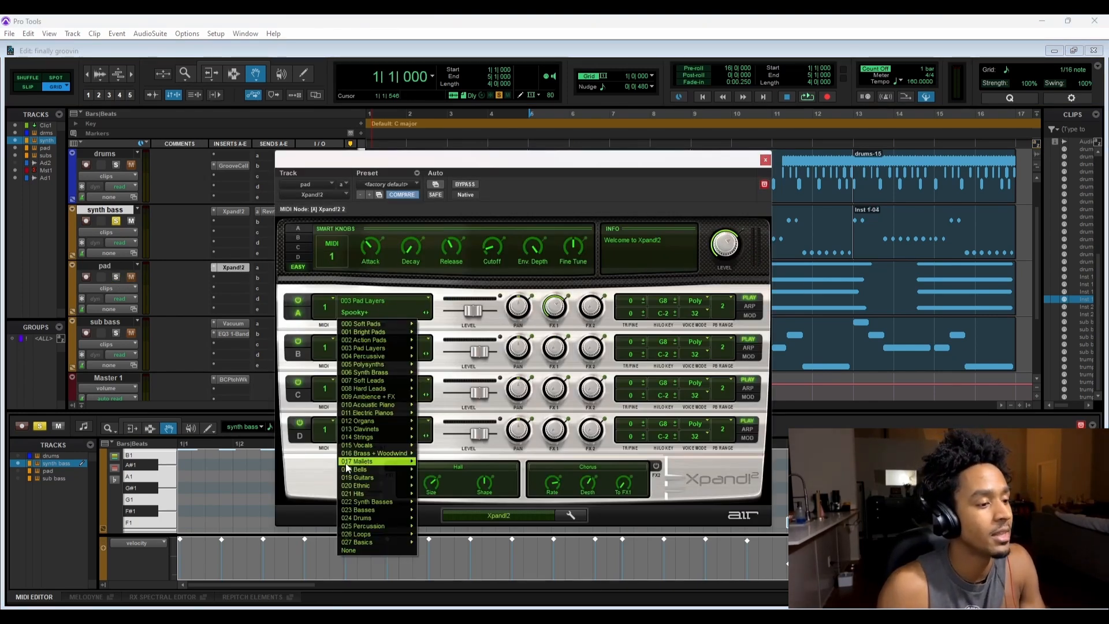
{"action": "mouse_move", "coordinate": [373, 349]}
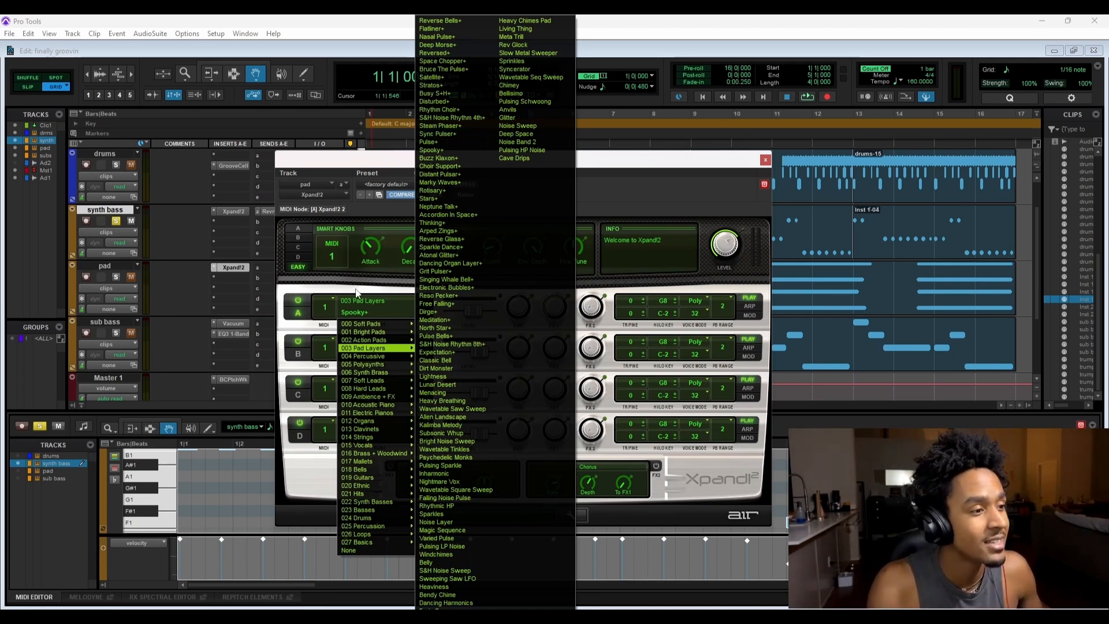
{"action": "left_click", "coordinate": [139, 275]}
Arm the pad track for recording and take the synth bass track off solo.
{"action": "left_click", "coordinate": [87, 276]}
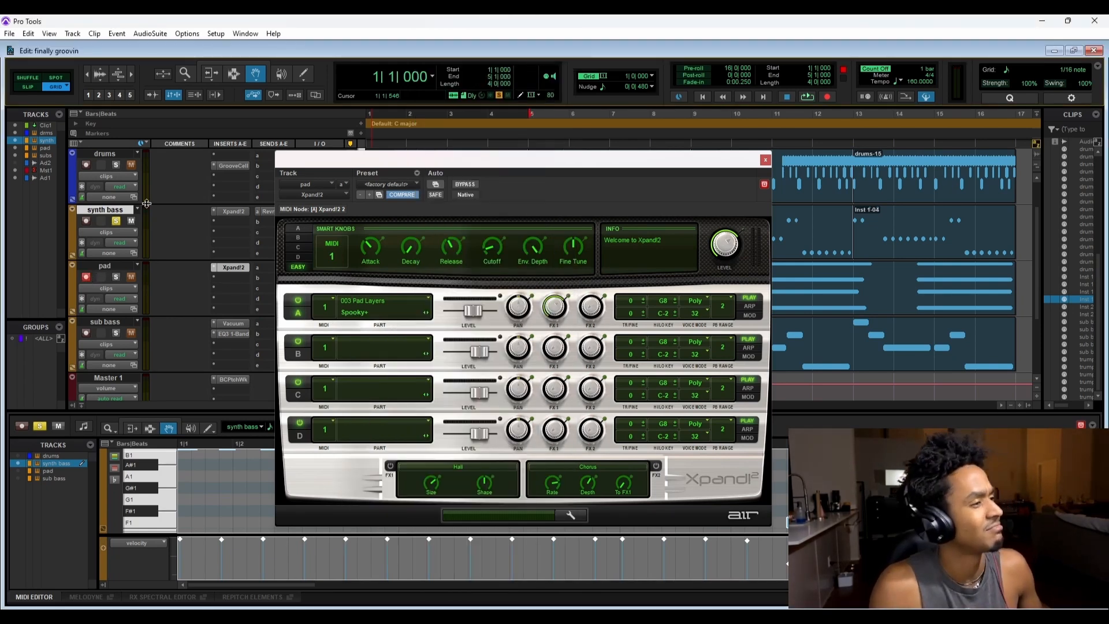
{"action": "left_click", "coordinate": [116, 221]}
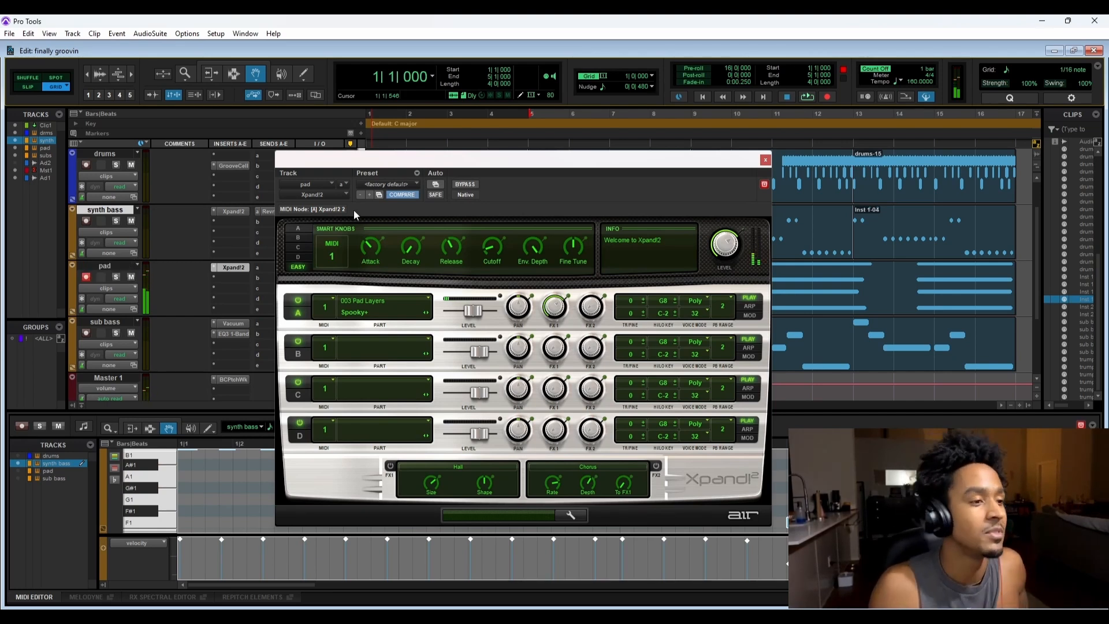
Close the Xpand!2 window and display the pad clip's notes in the docked MIDI editor.
{"action": "left_click", "coordinate": [764, 160]}
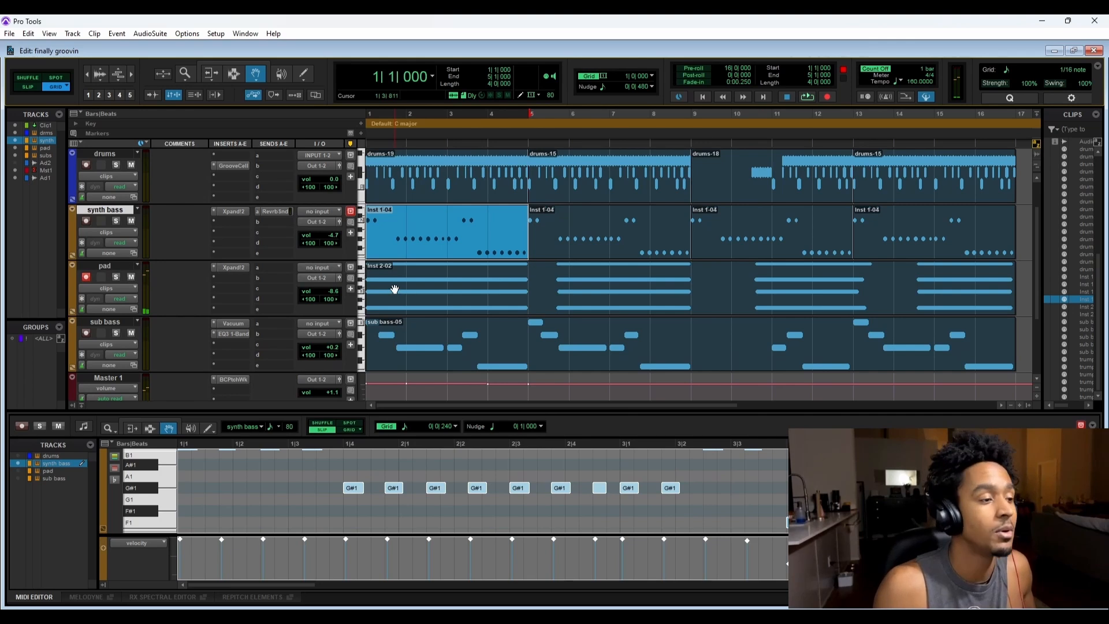
{"action": "left_click", "coordinate": [448, 283]}
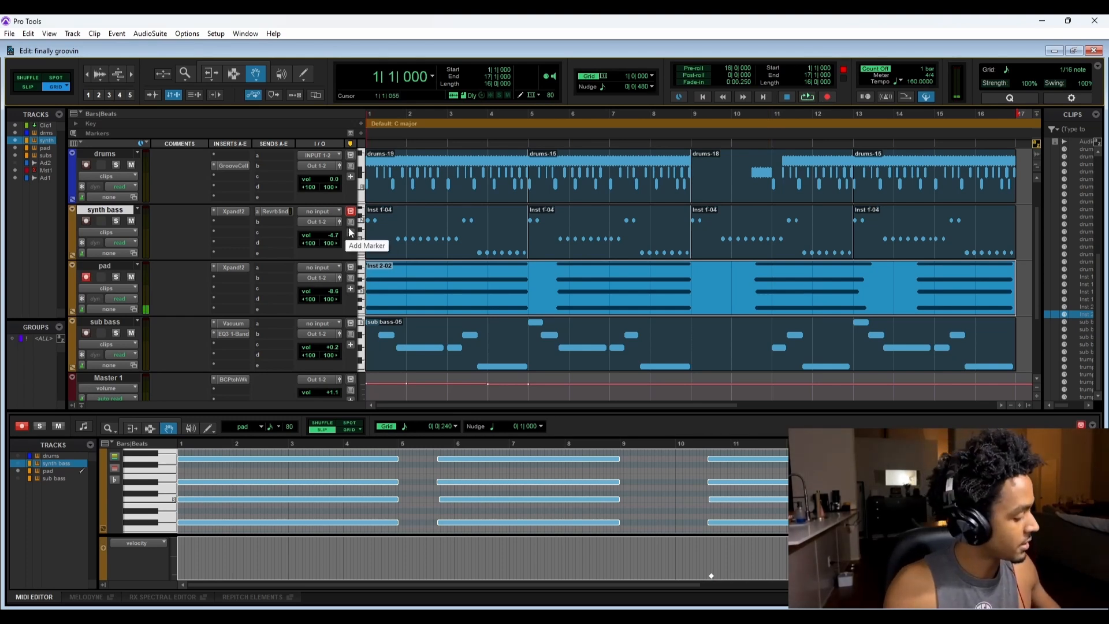
{"action": "scroll", "coordinate": [349, 227], "scroll_direction": "up", "scroll_amount": 2}
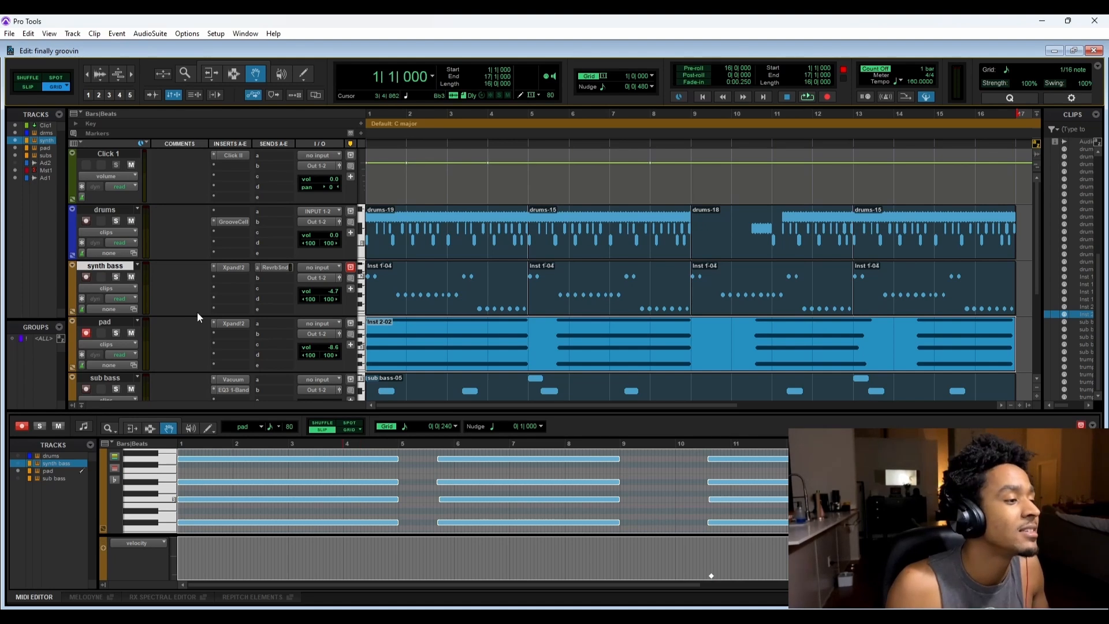
Disarm and solo the pad track, and play the arrangement from the start to hear the pad part.
{"action": "left_click", "coordinate": [88, 333]}
{"action": "left_click", "coordinate": [115, 332]}
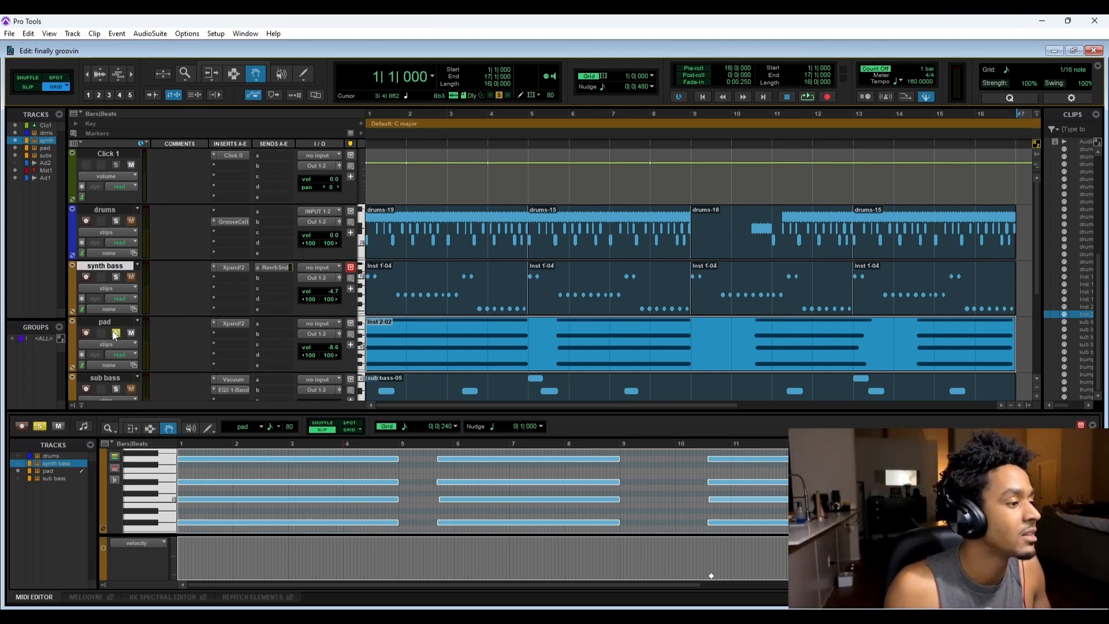
{"action": "key", "text": "space"}
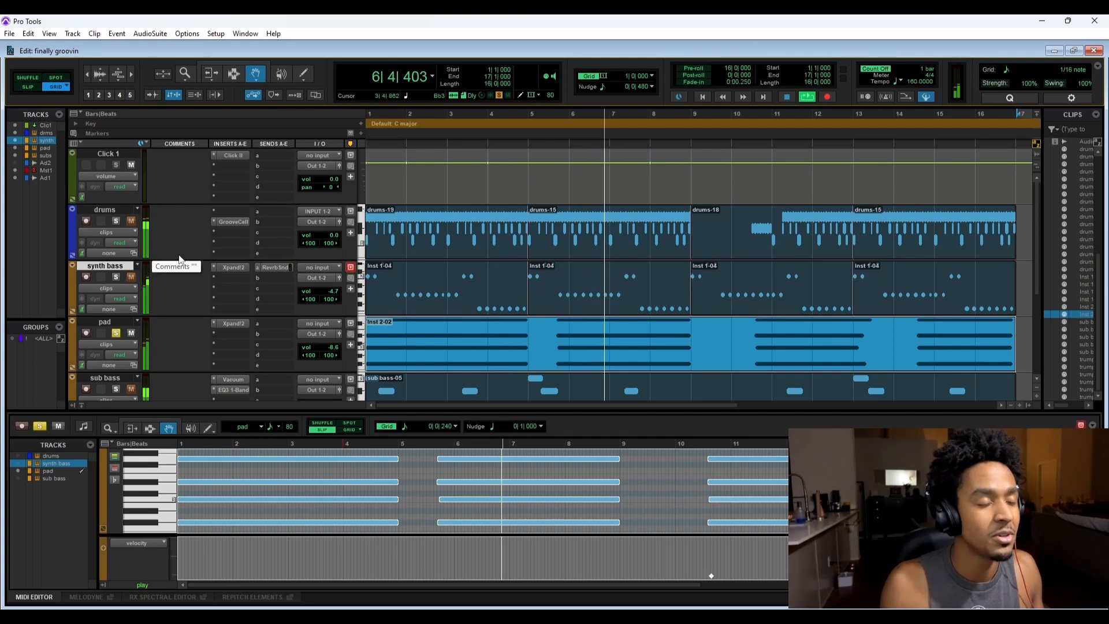
{"action": "key", "text": "space"}
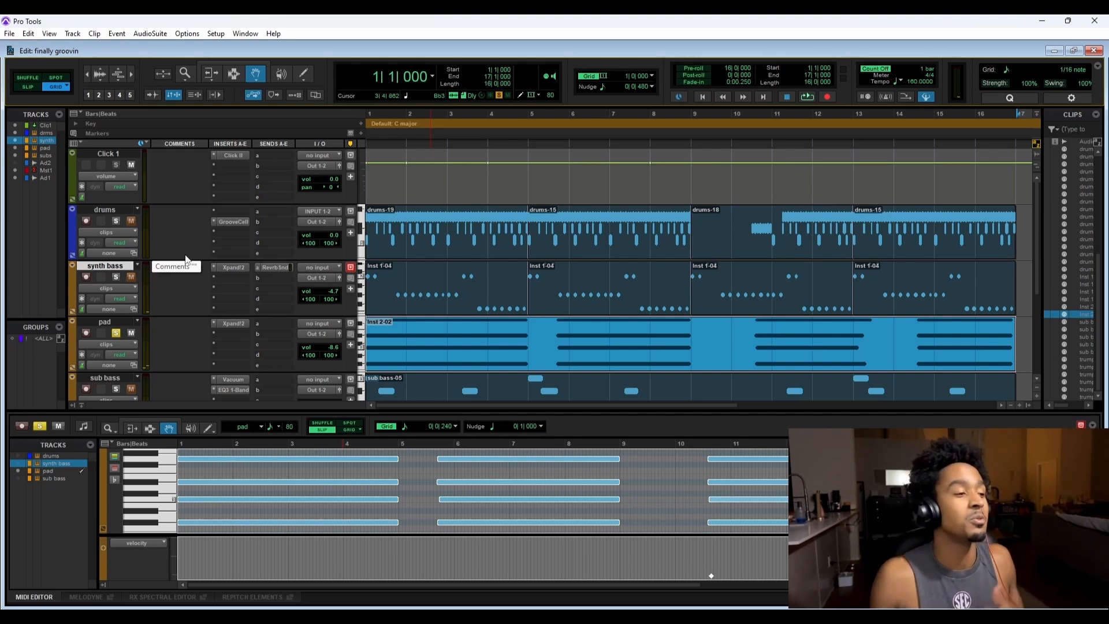
{"action": "left_click", "coordinate": [168, 329]}
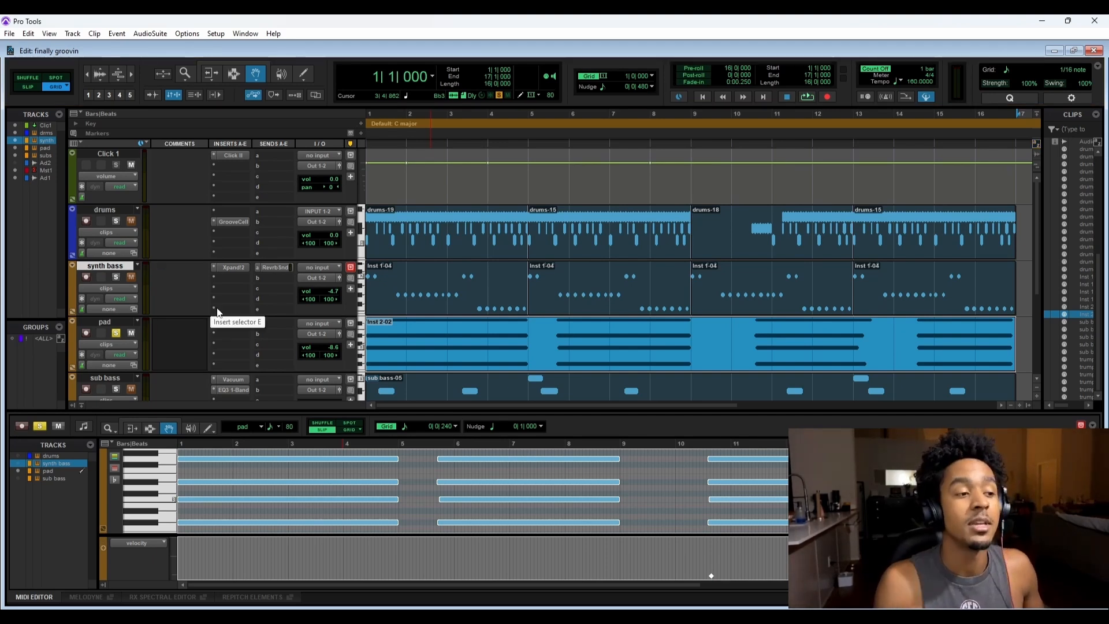
{"action": "left_click_drag", "start_coordinate": [233, 267], "coordinate": [233, 323]}
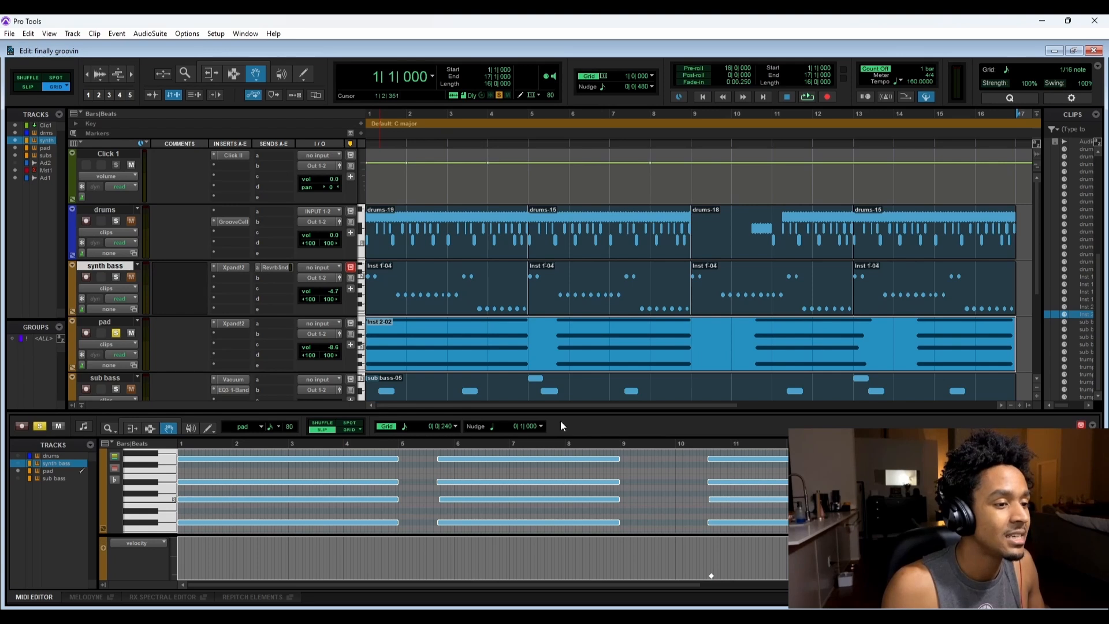
Display the sub bass clip's notes in the docked MIDI editor.
{"action": "scroll", "coordinate": [531, 358], "scroll_direction": "down", "scroll_amount": 3}
{"action": "left_click", "coordinate": [468, 282]}
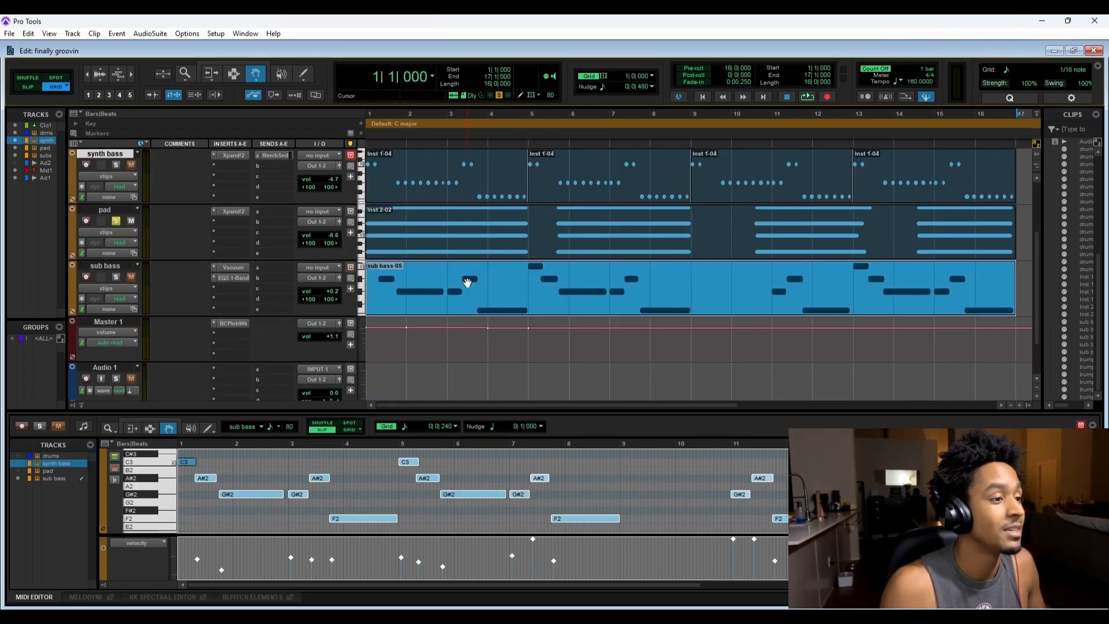
{"action": "scroll", "coordinate": [469, 274], "scroll_direction": "up", "scroll_amount": 2}
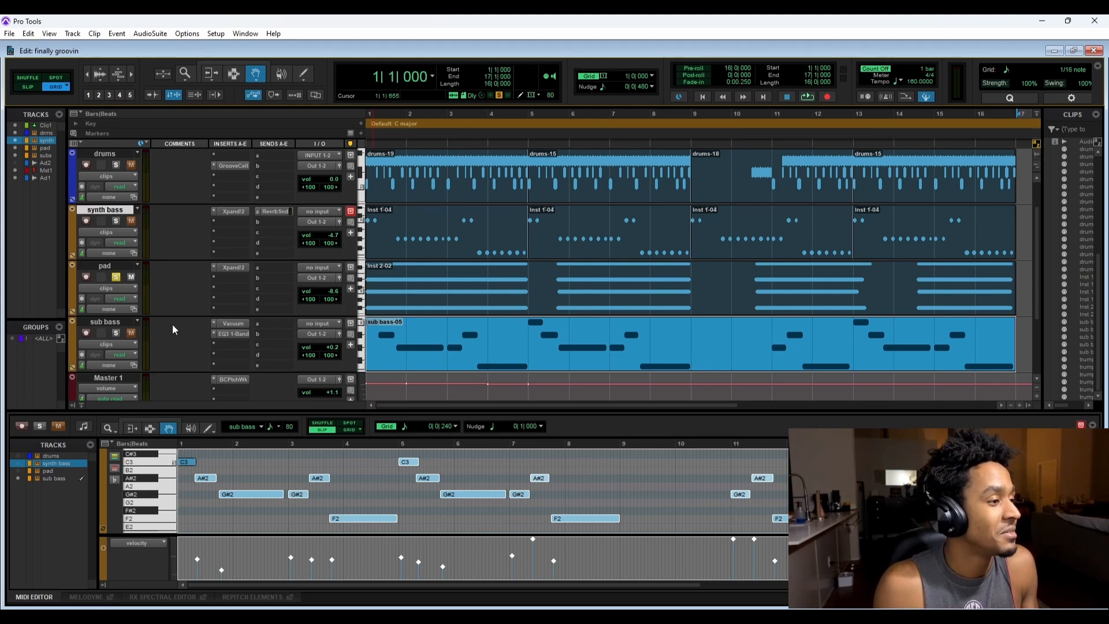
Open the Vacuum synth on the sub bass track and look through its Bass presets and its filter controls.
{"action": "left_click", "coordinate": [234, 324]}
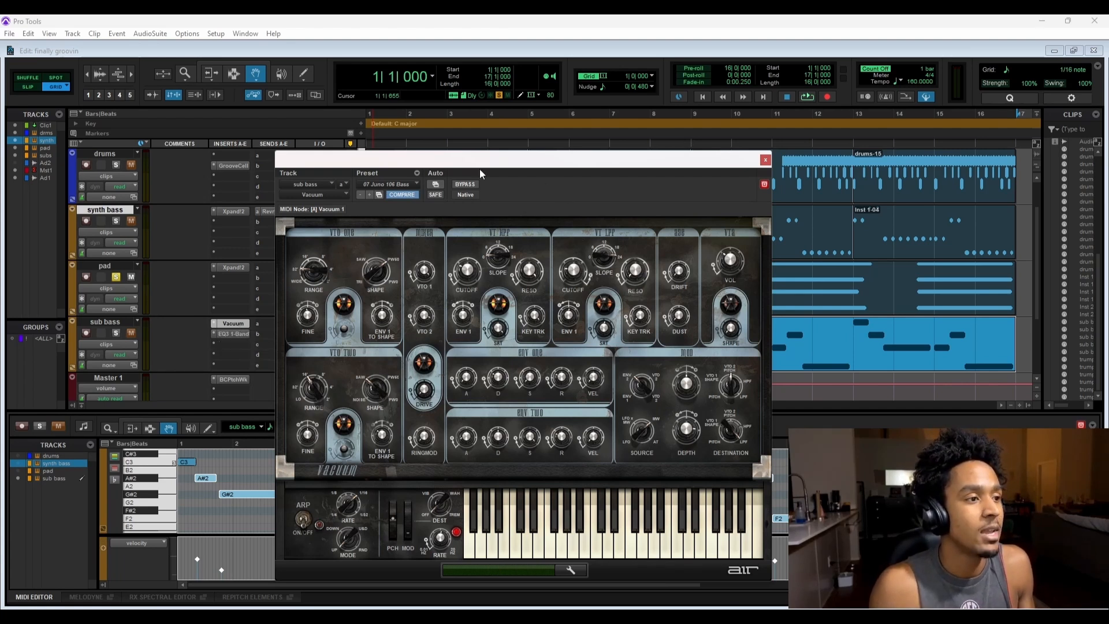
{"action": "left_click", "coordinate": [387, 181]}
{"action": "mouse_move", "coordinate": [388, 197]}
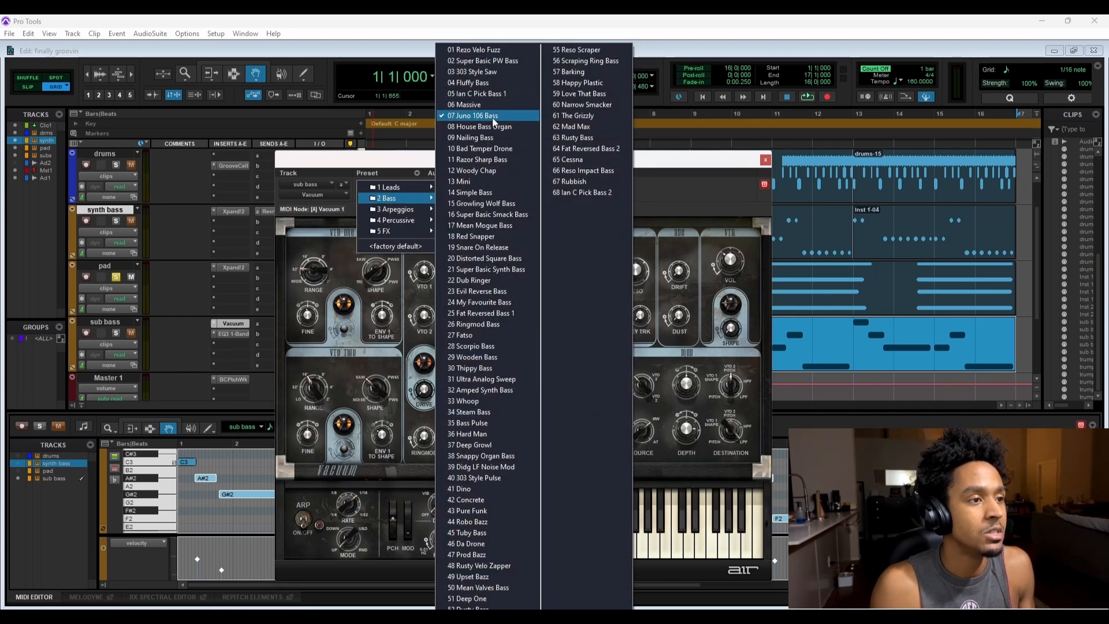
{"action": "left_click", "coordinate": [674, 203]}
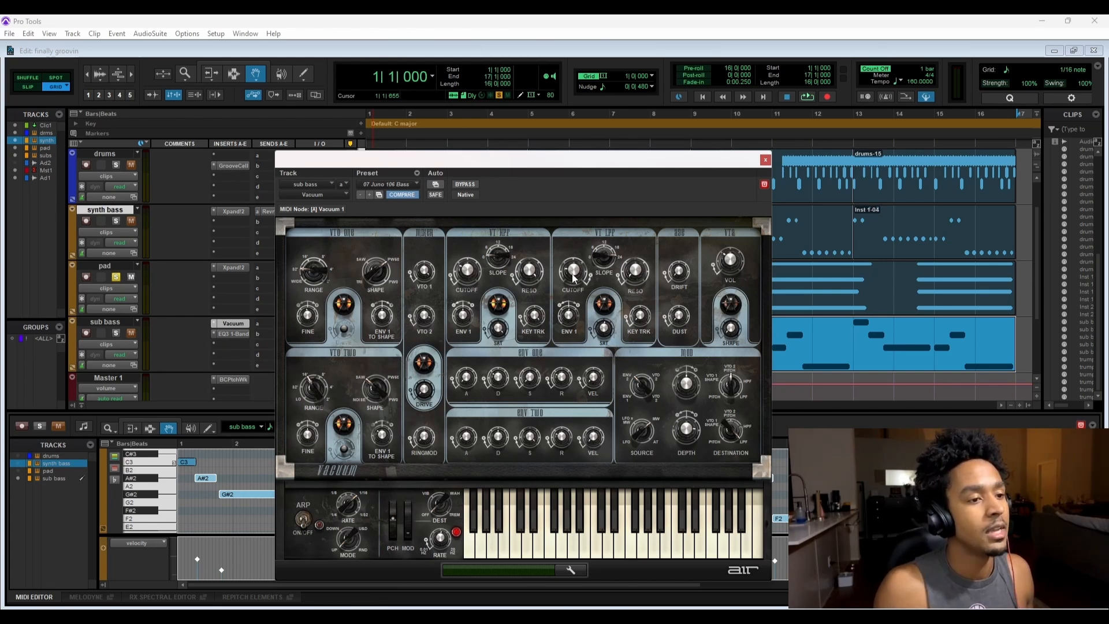
{"action": "left_click_drag", "start_coordinate": [575, 278], "coordinate": [636, 290]}
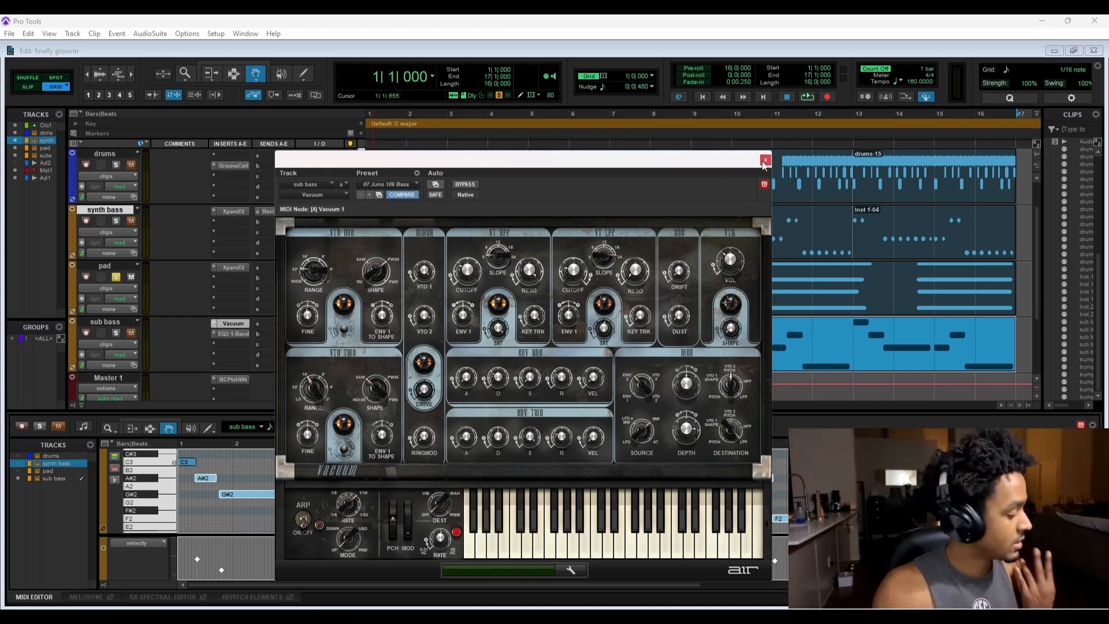
Arm the sub bass track for recording and close the Vacuum window.
{"action": "left_click", "coordinate": [90, 334]}
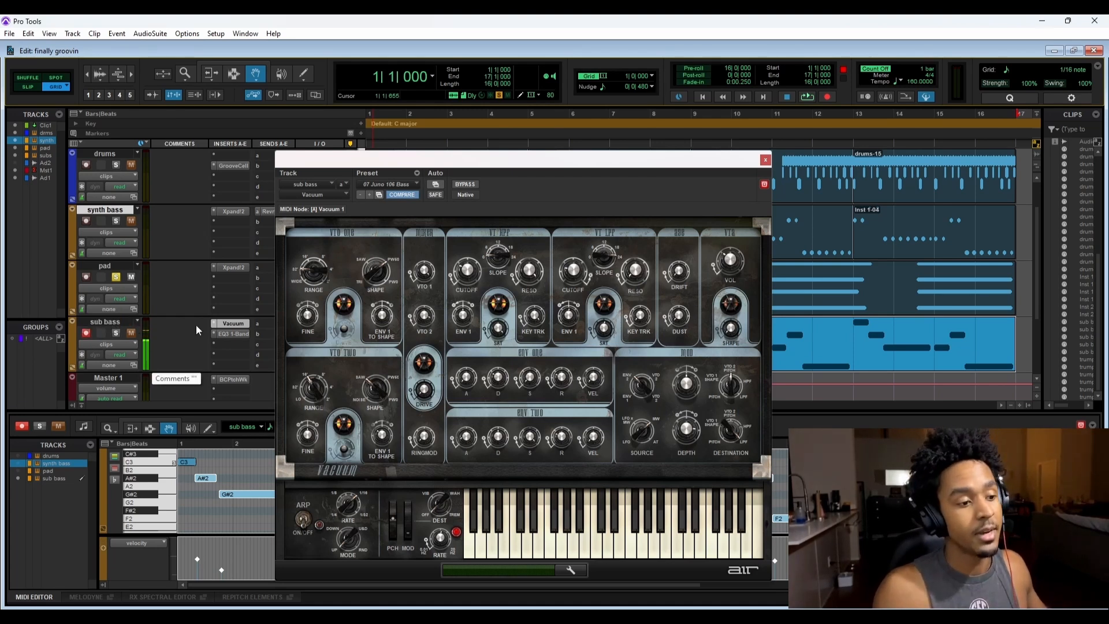
{"action": "left_click", "coordinate": [231, 324]}
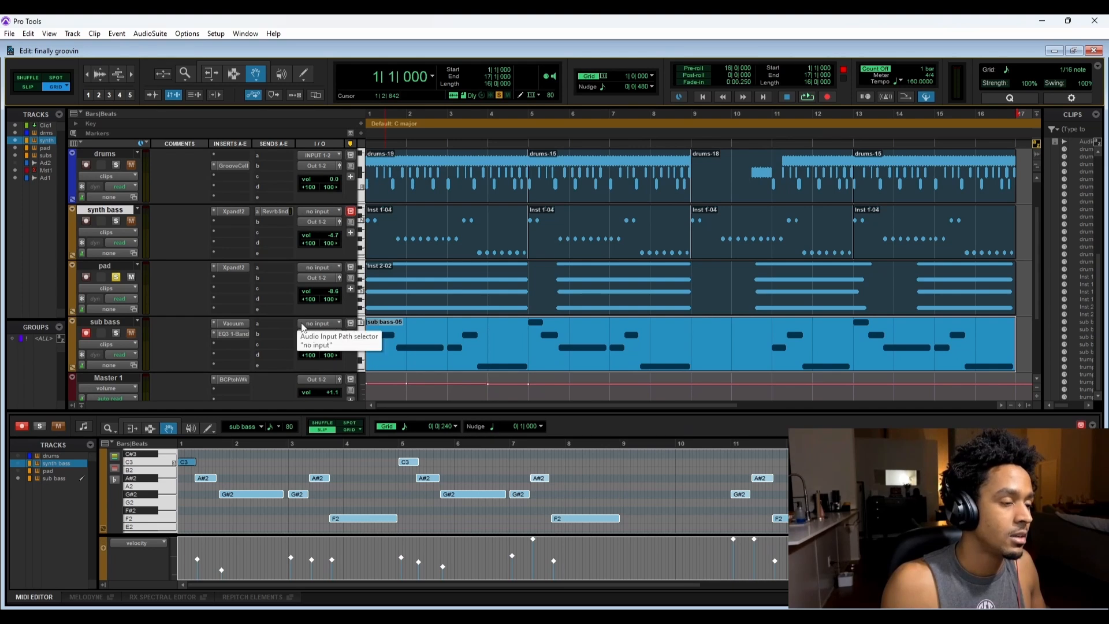
Open the EQ3 1-Band on the sub bass track and view the multichannel EQ plug-ins available for the next insert slot.
{"action": "left_click", "coordinate": [240, 335]}
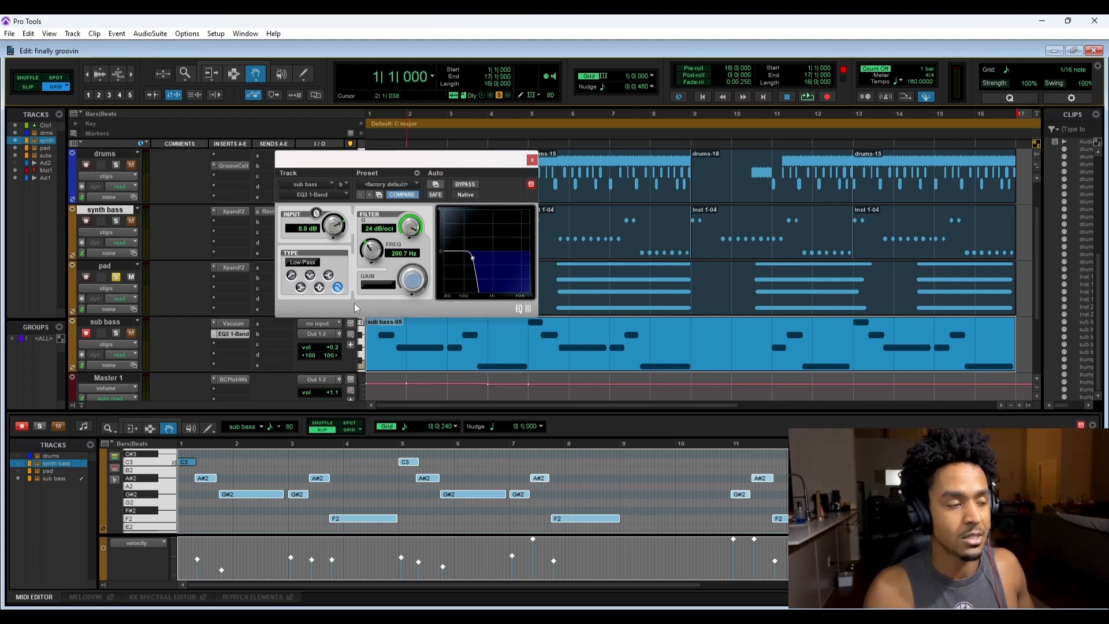
{"action": "left_click", "coordinate": [223, 345]}
{"action": "mouse_move", "coordinate": [257, 381]}
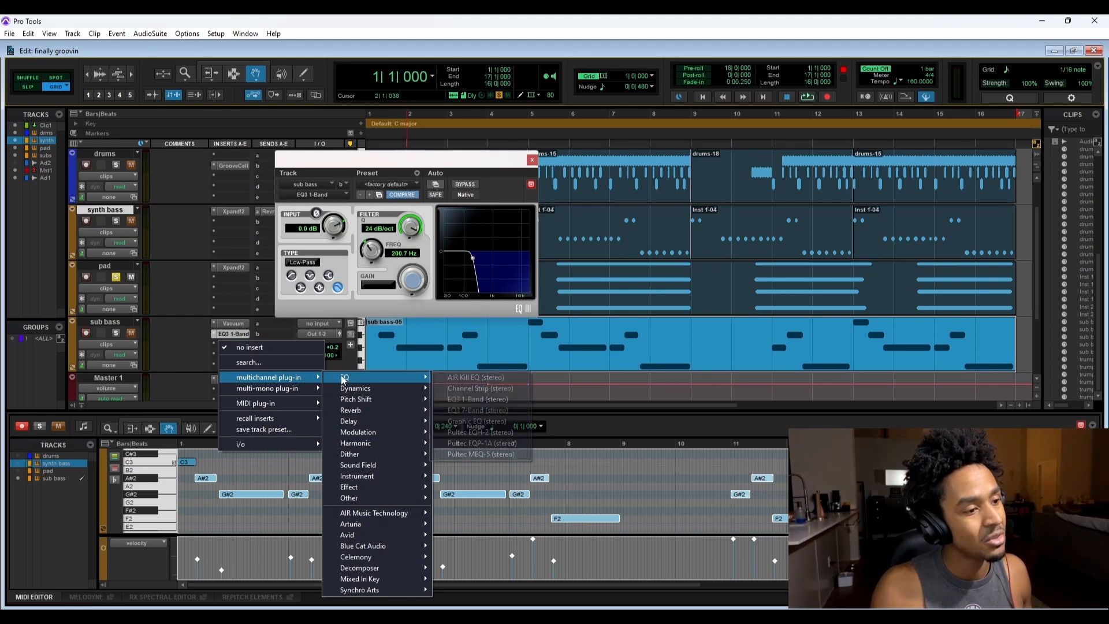
{"action": "mouse_move", "coordinate": [412, 379]}
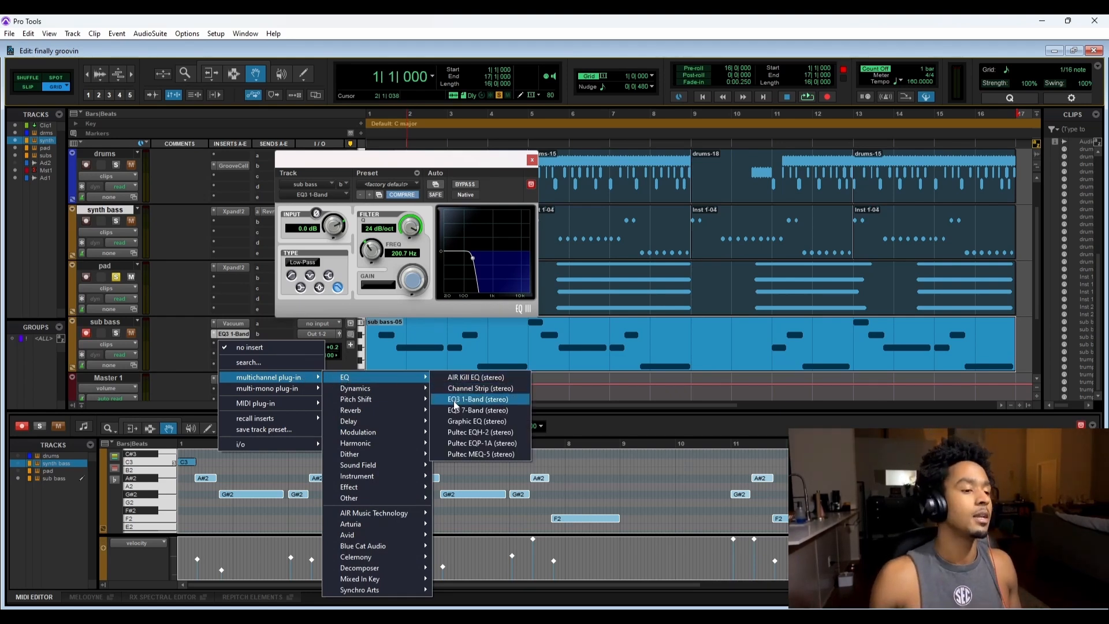
{"action": "left_click", "coordinate": [238, 332]}
{"action": "left_click", "coordinate": [238, 331]}
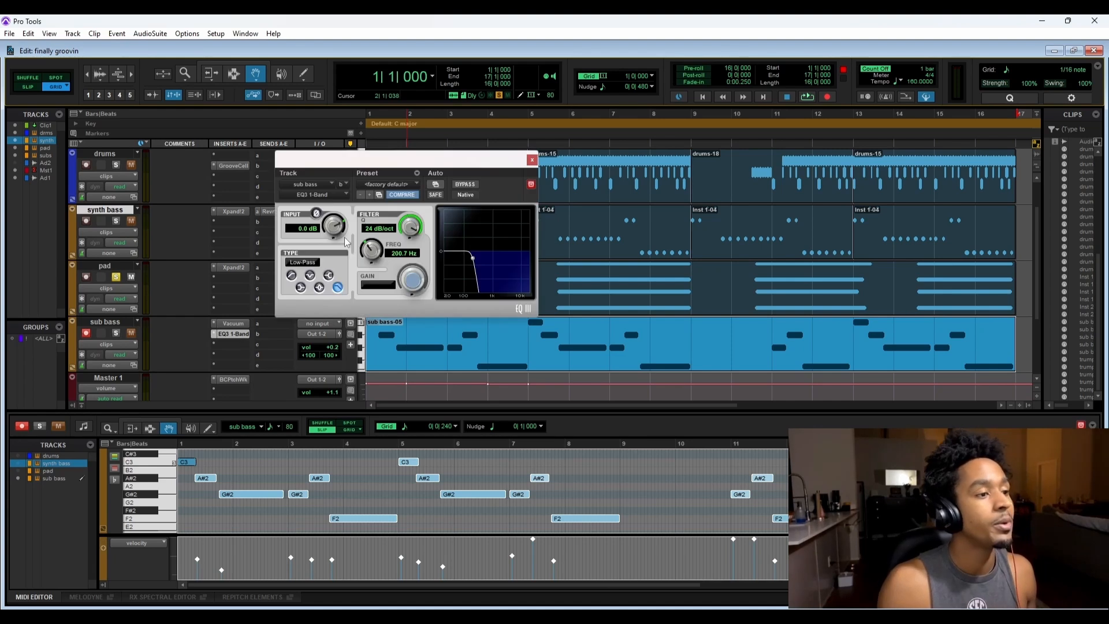
Set the sub bass EQ's low-pass frequency to 207.7 Hz and close the EQ window.
{"action": "left_click_drag", "start_coordinate": [391, 169], "coordinate": [525, 169]}
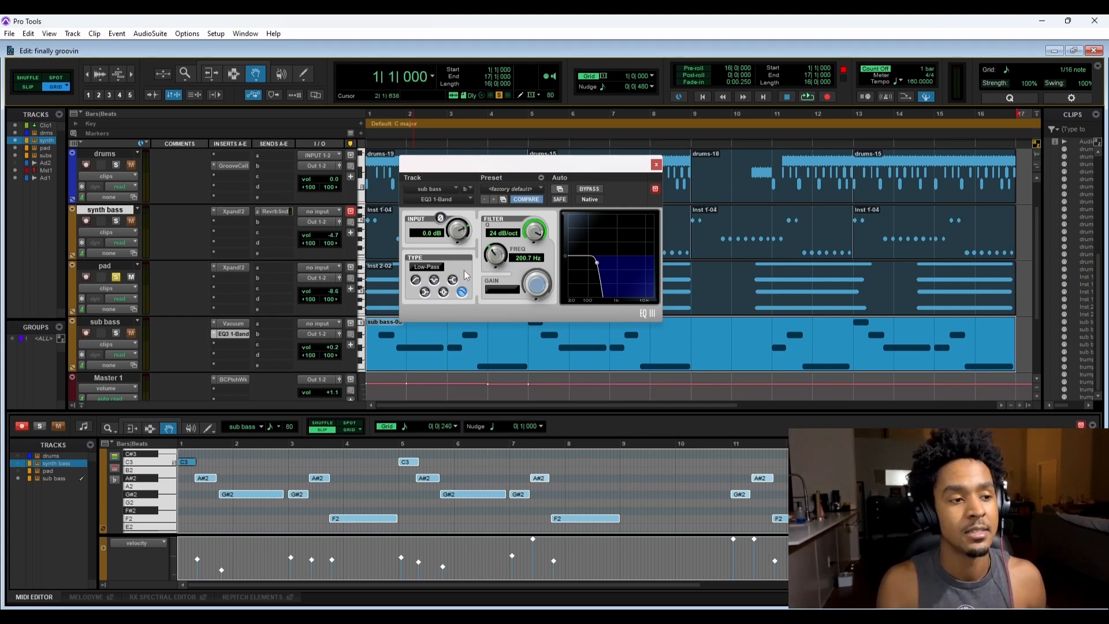
{"action": "left_click_drag", "start_coordinate": [501, 260], "coordinate": [495, 262]}
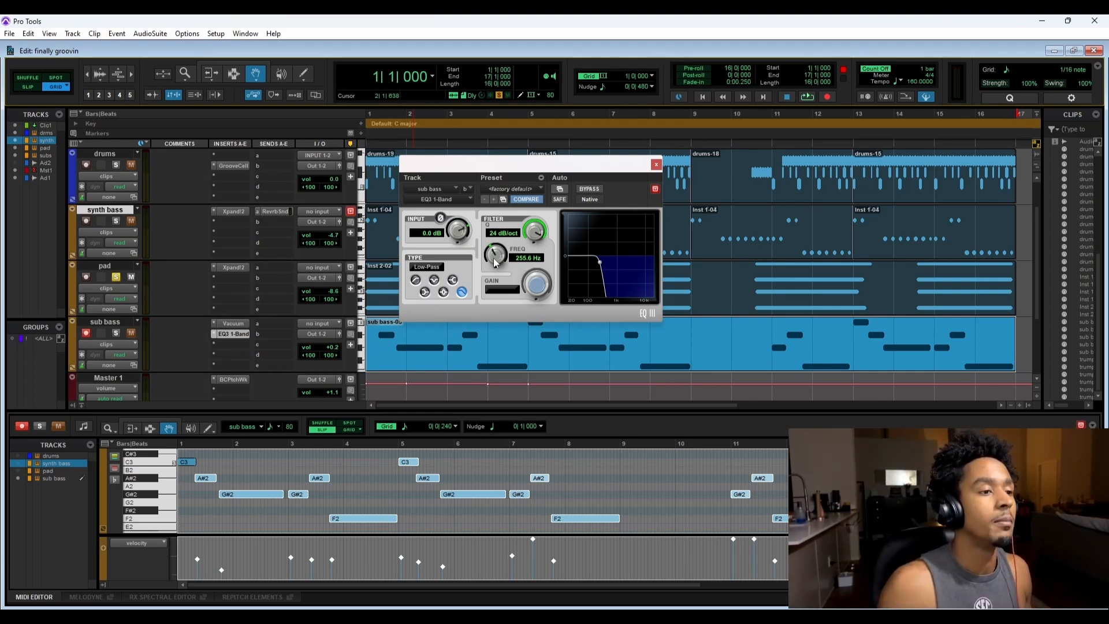
{"action": "left_click_drag", "start_coordinate": [494, 262], "coordinate": [495, 268]}
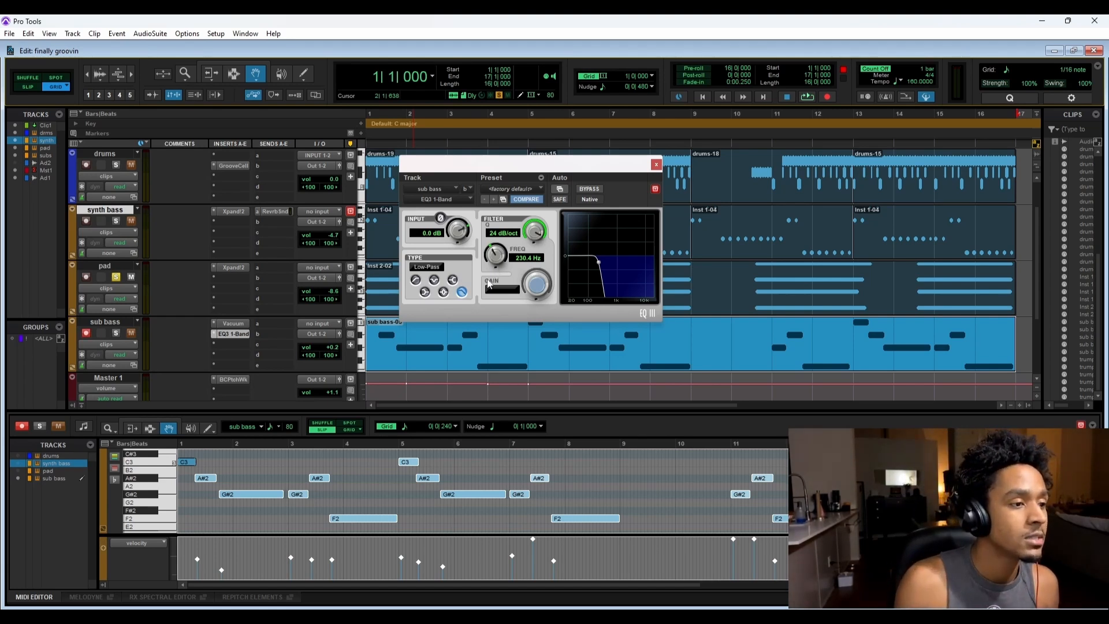
{"action": "left_click_drag", "start_coordinate": [495, 257], "coordinate": [503, 295]}
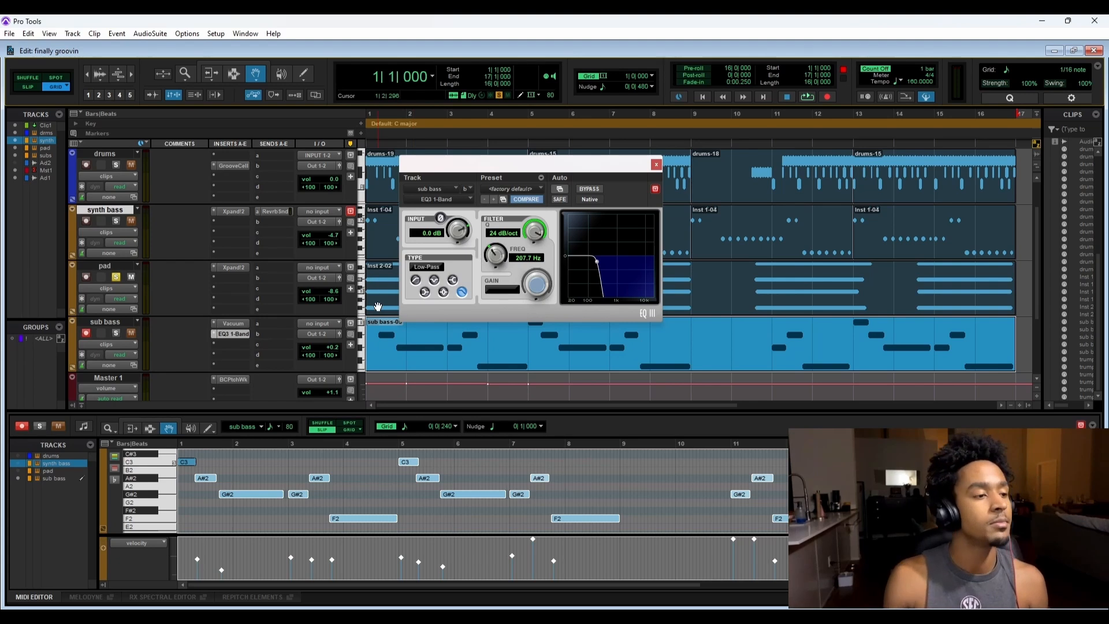
{"action": "left_click", "coordinate": [655, 165]}
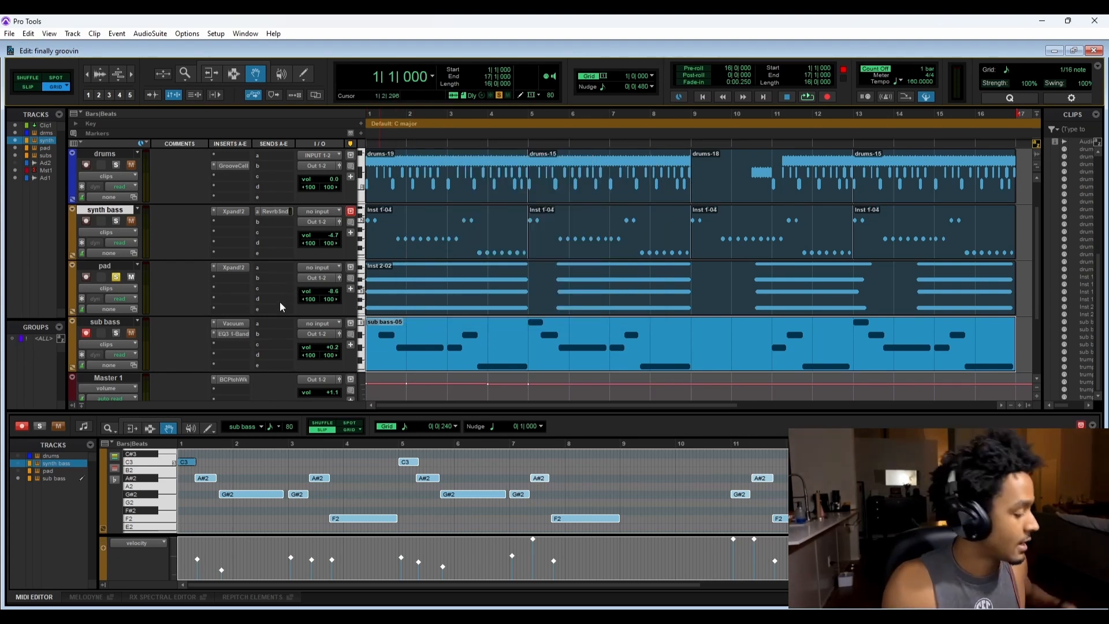
Solo the sub bass track, play the arrangement from the start, and unsolo the pad to hear the sub bass alone.
{"action": "left_click", "coordinate": [116, 332]}
{"action": "key", "text": "space"}
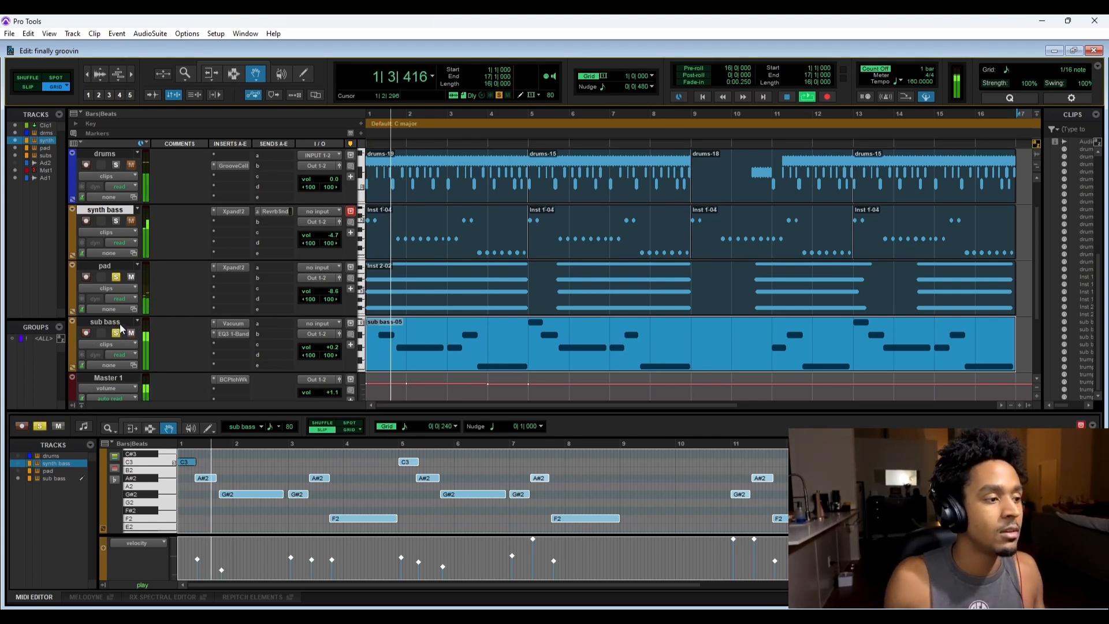
{"action": "left_click", "coordinate": [116, 277]}
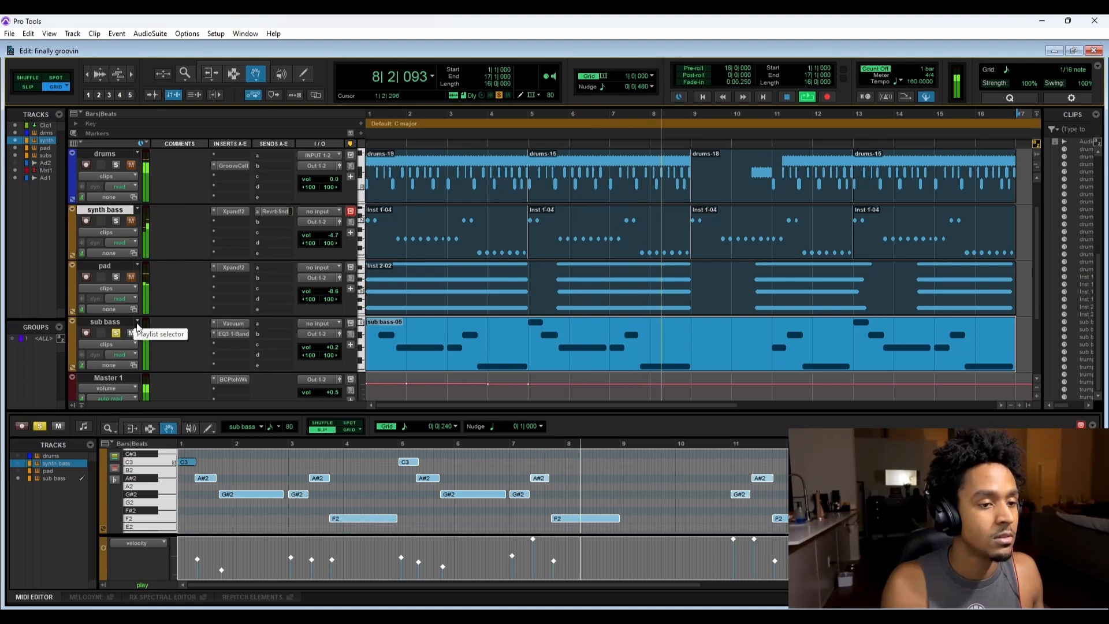
{"action": "key", "text": "space"}
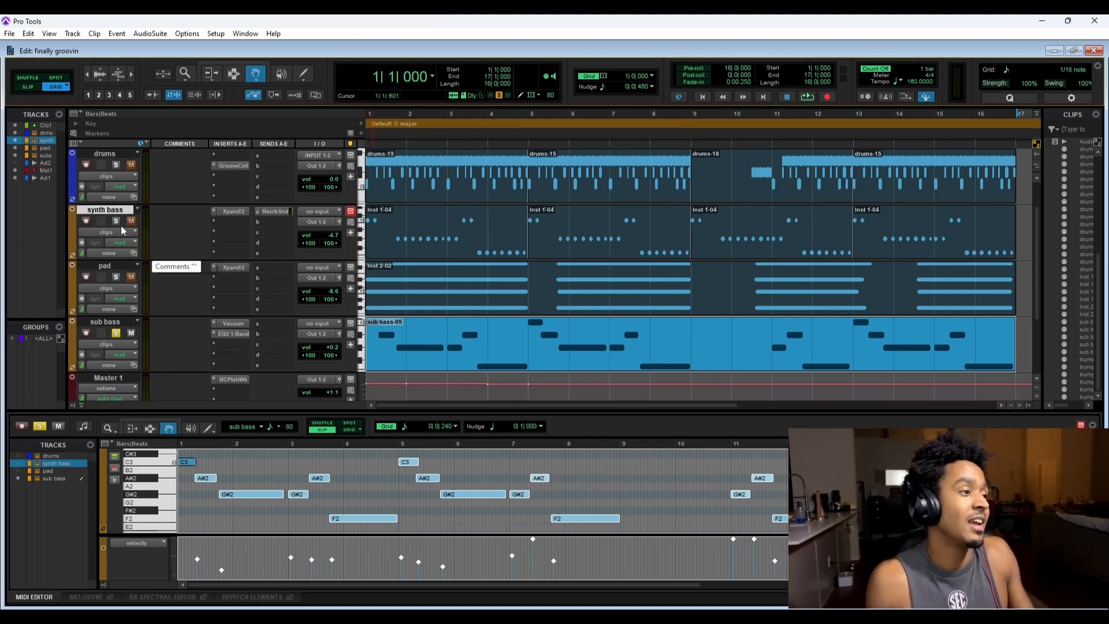
Unsolo the sub bass track and play the full arrangement from the start with all tracks sounding.
{"action": "scroll", "coordinate": [198, 281], "scroll_direction": "up", "scroll_amount": 2}
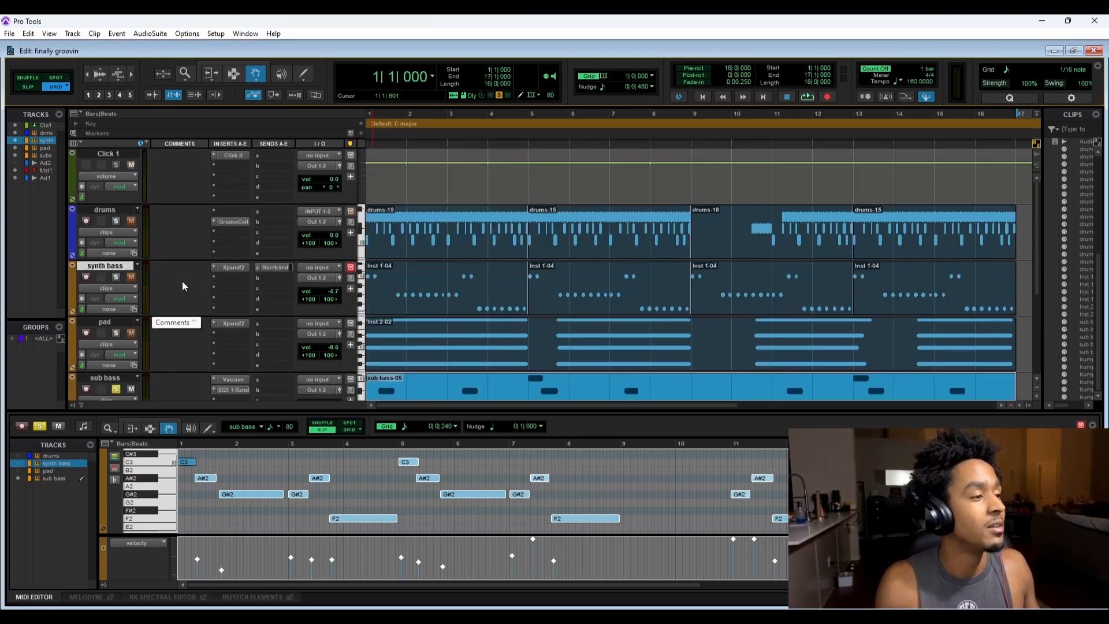
{"action": "left_click", "coordinate": [117, 390]}
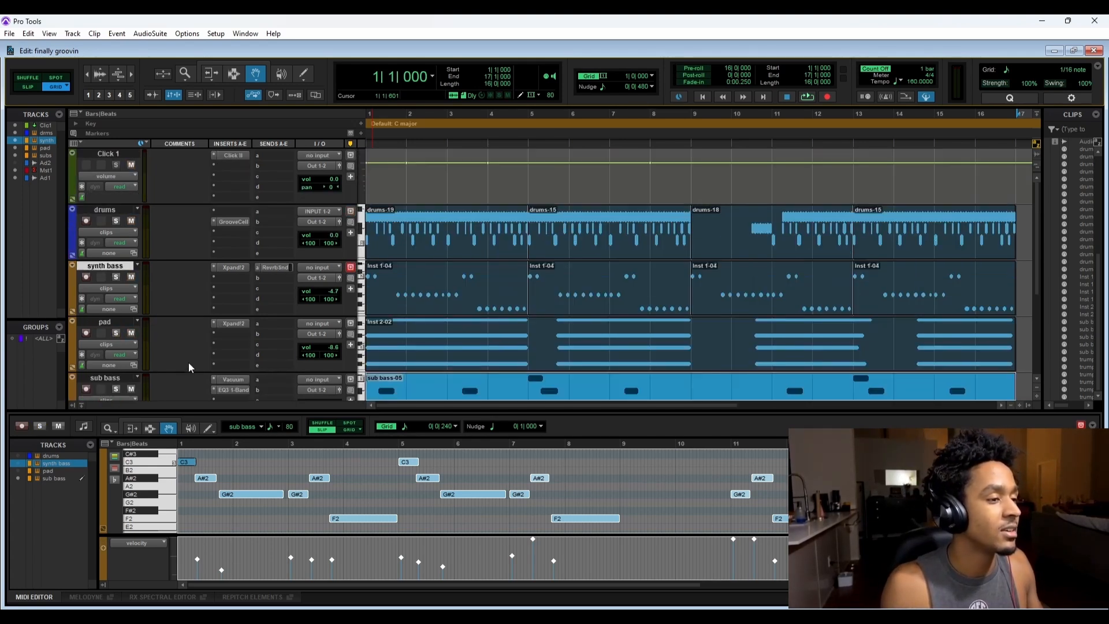
{"action": "key", "text": "space"}
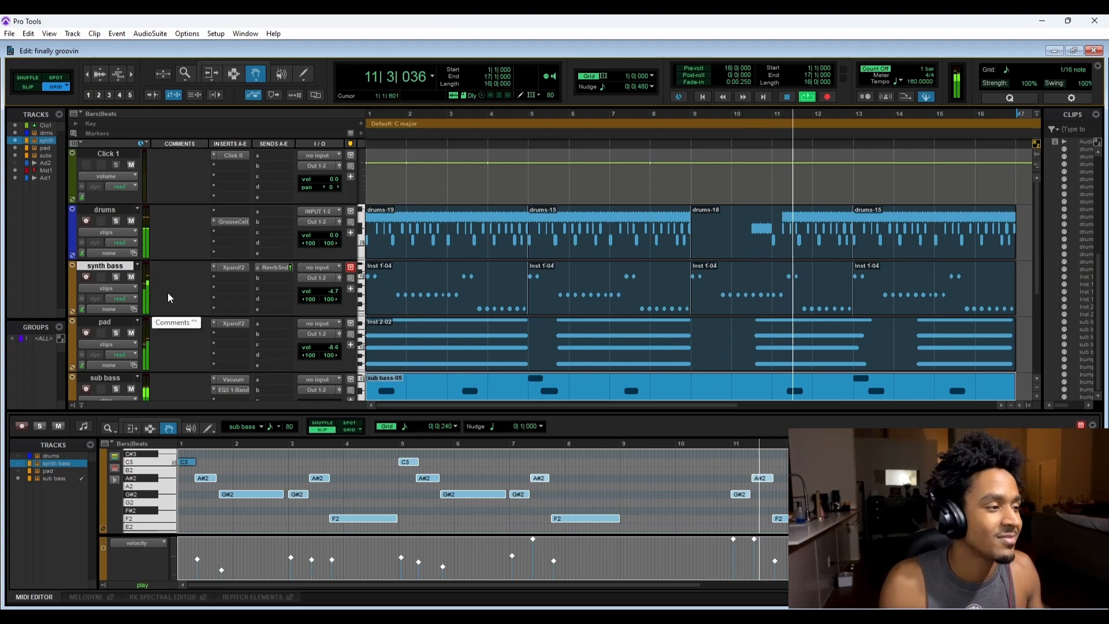
{"action": "key", "text": "space"}
Inspect the Blue Cat's PatchWork insert on the Master 1 track with its ReaStream settings, and close both plug-in windows.
{"action": "scroll", "coordinate": [164, 297], "scroll_direction": "down", "scroll_amount": 2}
{"action": "scroll", "coordinate": [165, 292], "scroll_direction": "down", "scroll_amount": 1}
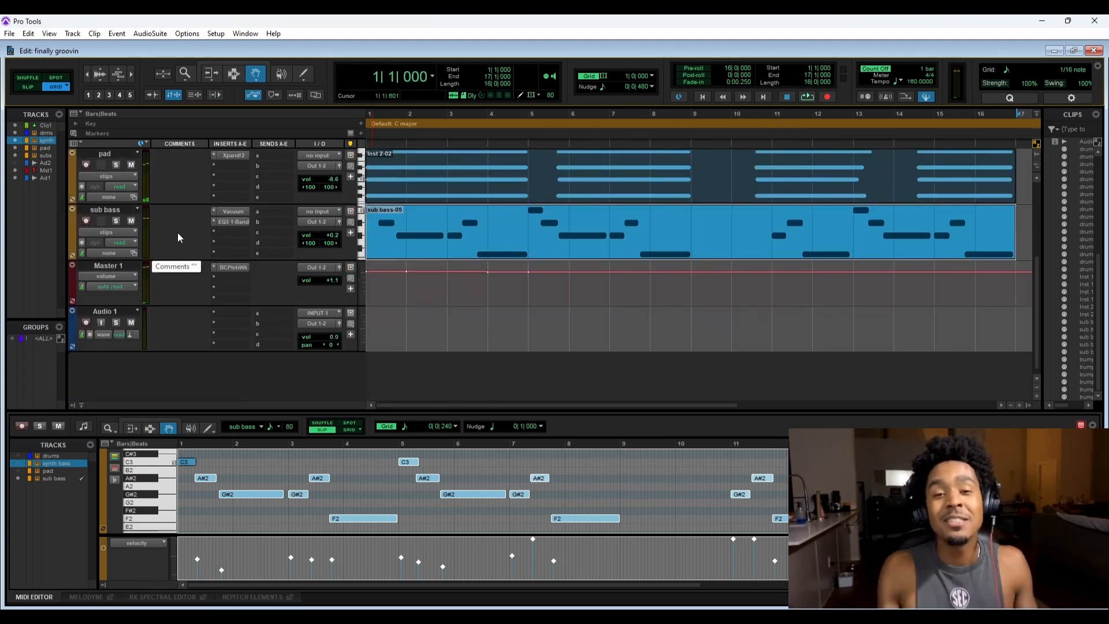
{"action": "scroll", "coordinate": [194, 233], "scroll_direction": "up", "scroll_amount": 3}
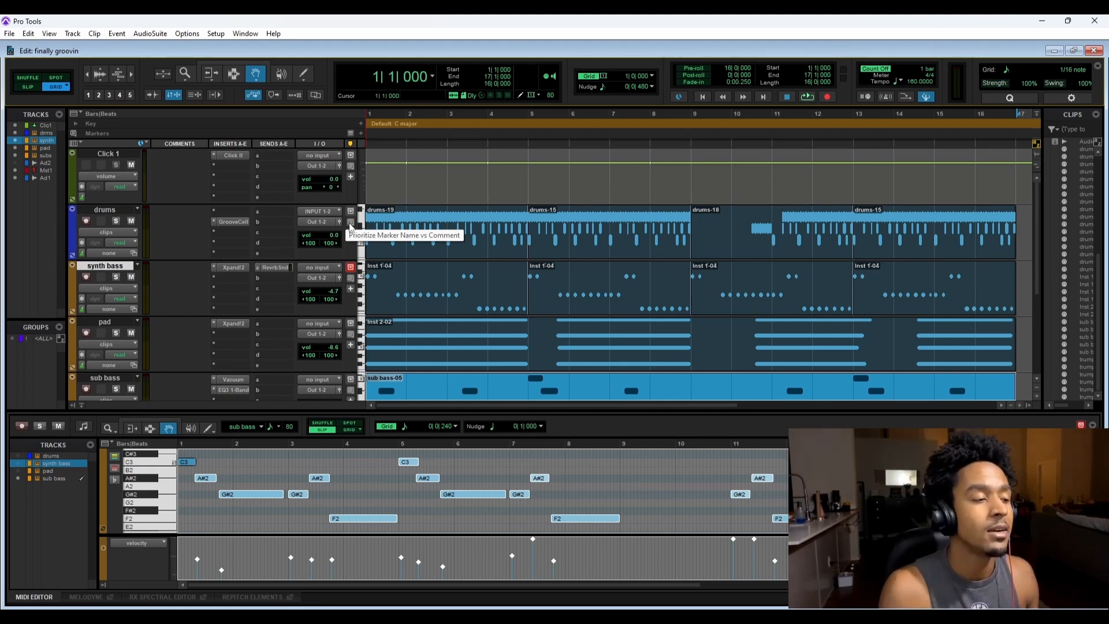
{"action": "scroll", "coordinate": [350, 227], "scroll_direction": "down", "scroll_amount": 3}
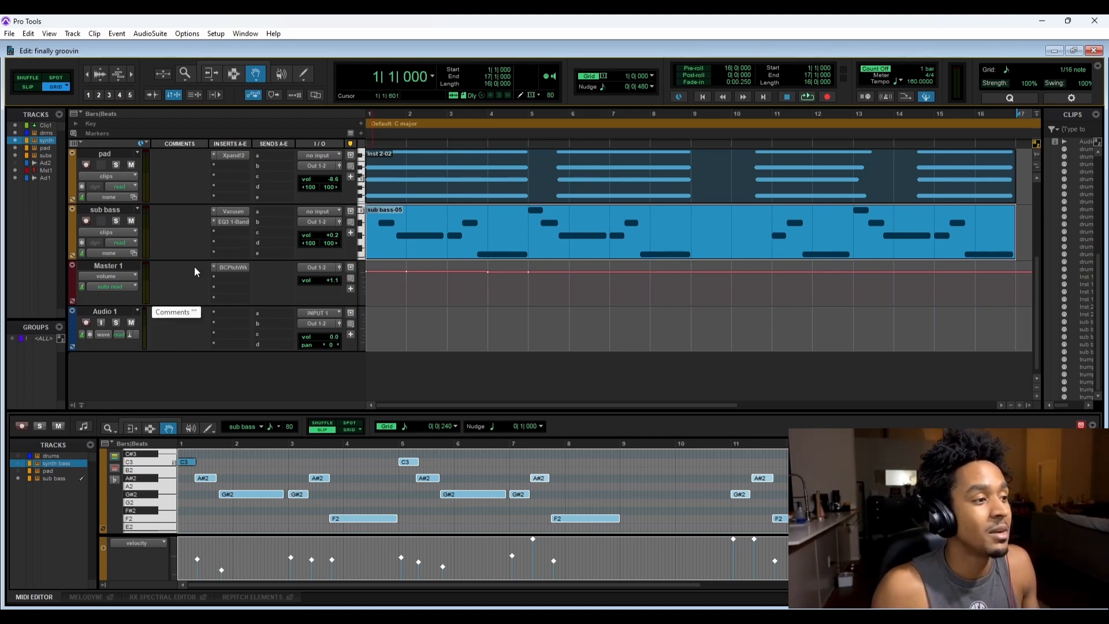
{"action": "left_click", "coordinate": [234, 267]}
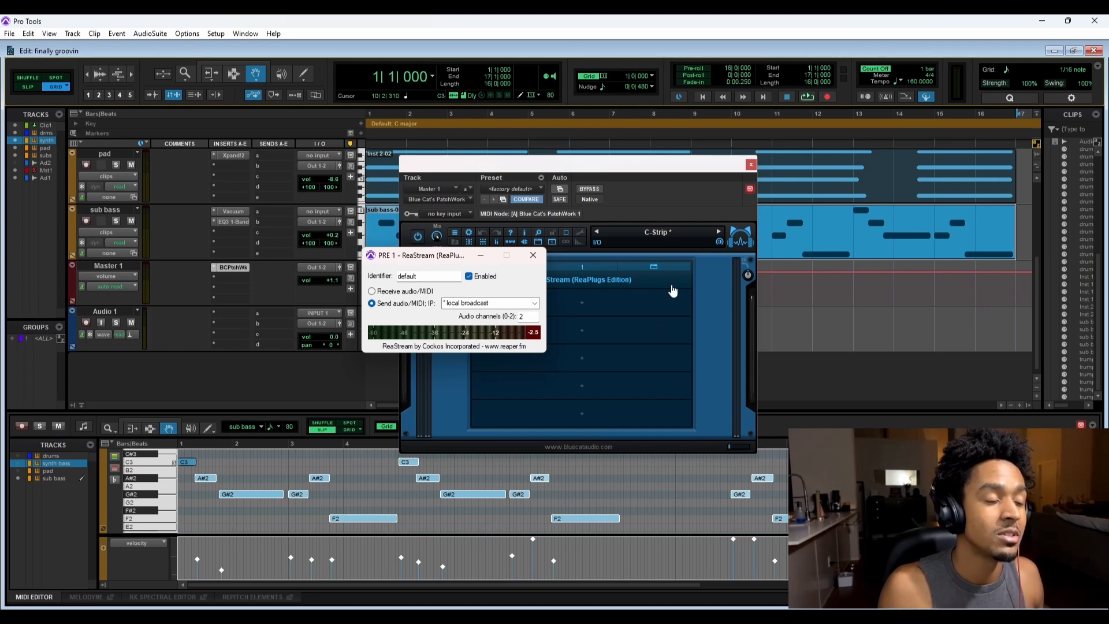
{"action": "left_click", "coordinate": [190, 356]}
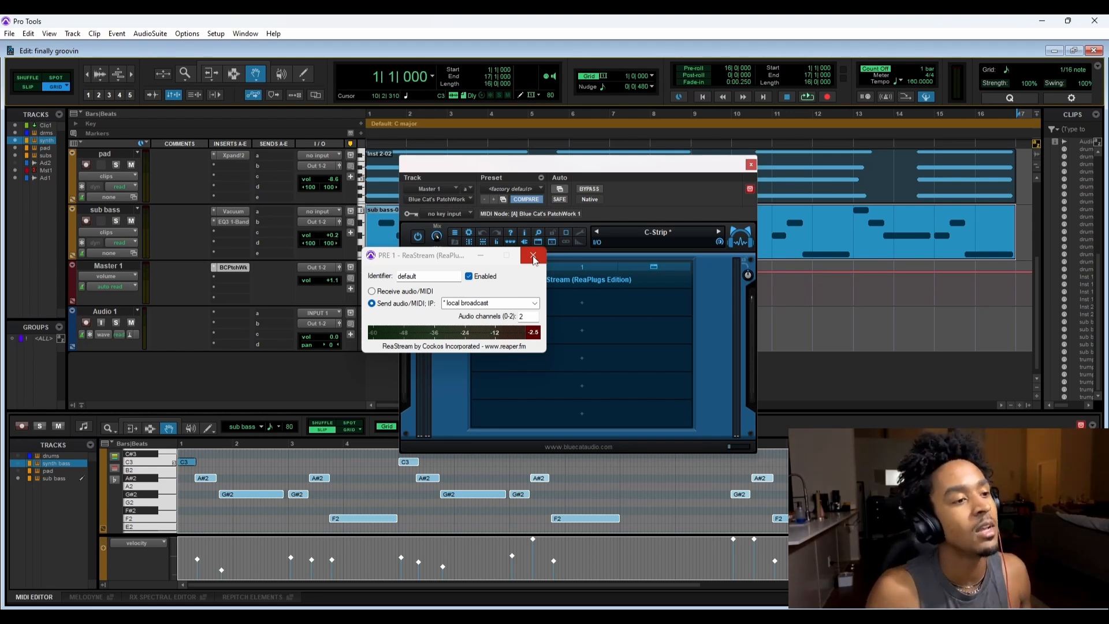
{"action": "left_click", "coordinate": [533, 256]}
{"action": "left_click", "coordinate": [750, 165]}
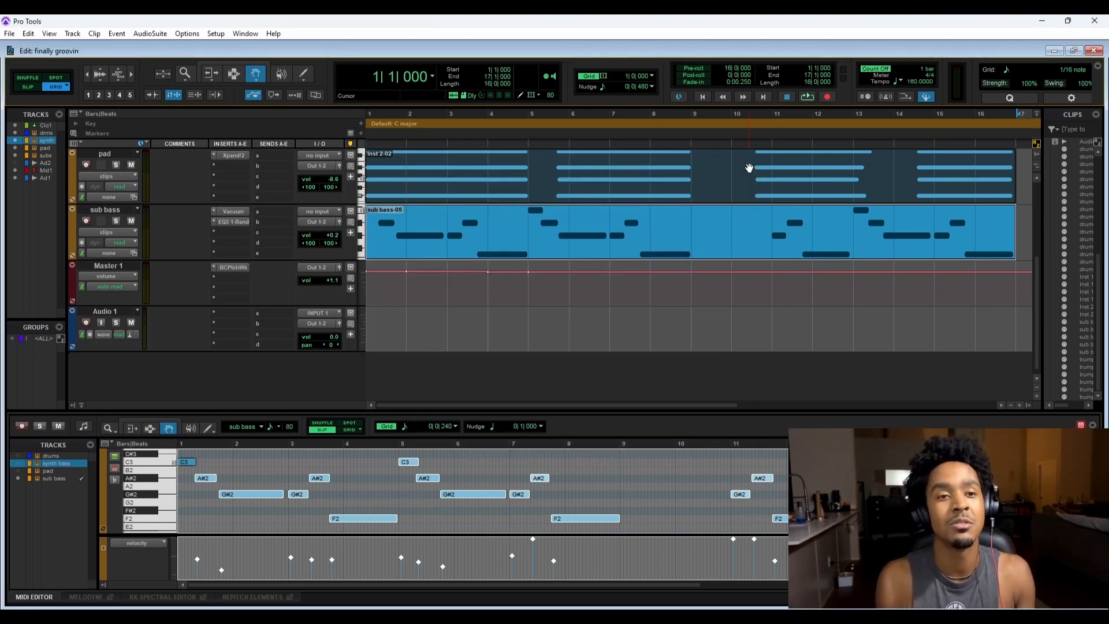